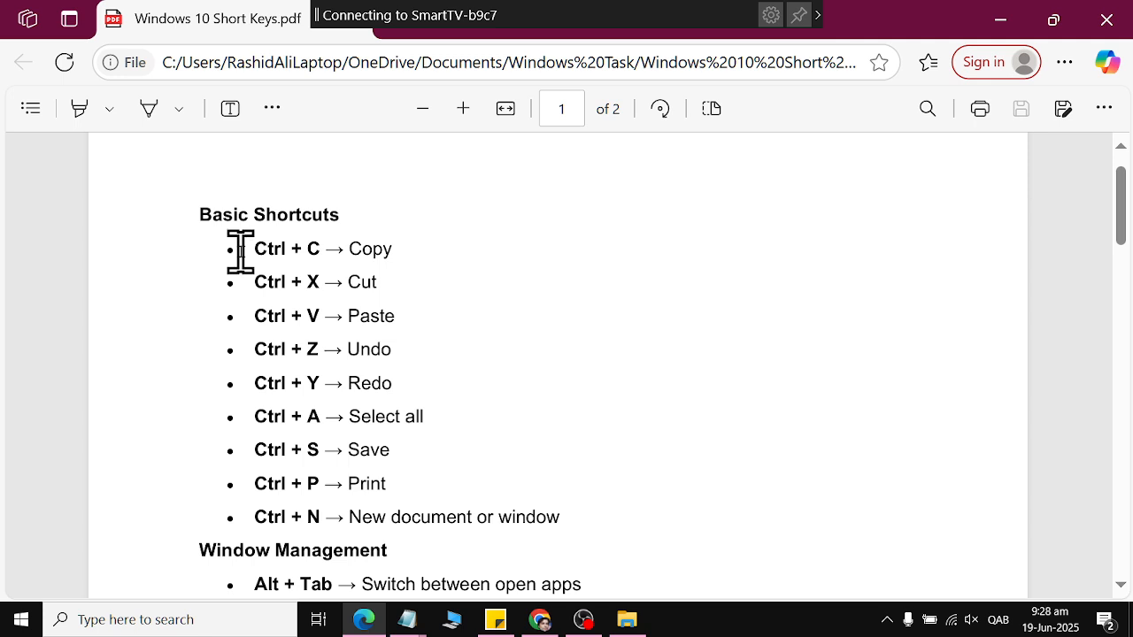
Examine the Basic Shortcuts list in the PDF, highlighting the entries from Ctrl + C to Ctrl + N.
drag(238, 250, 583, 517)
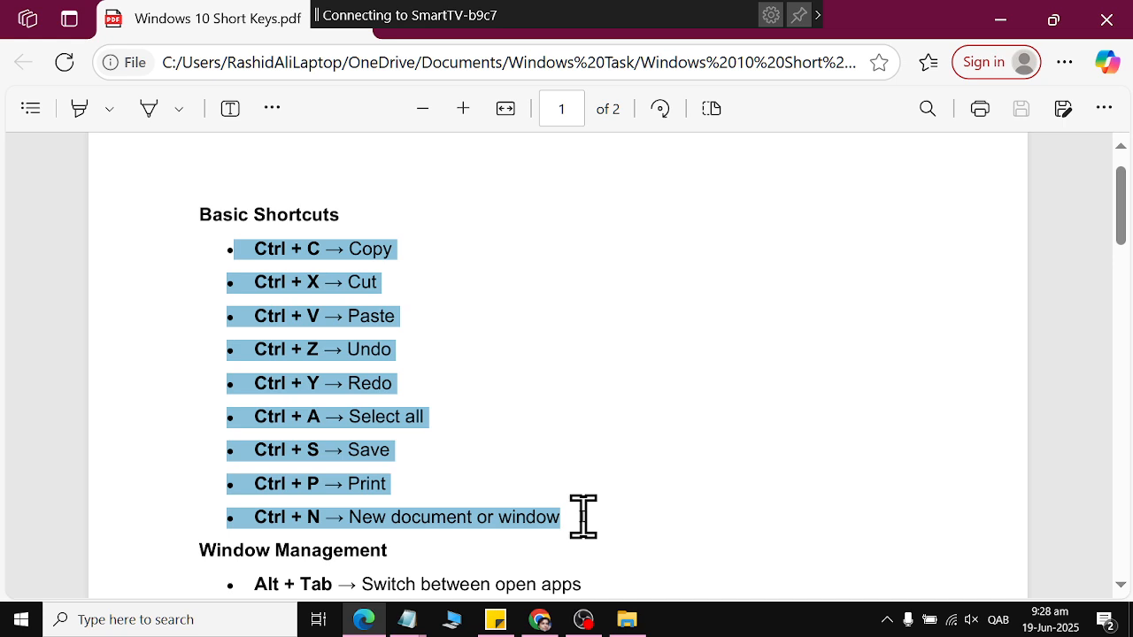
click(284, 228)
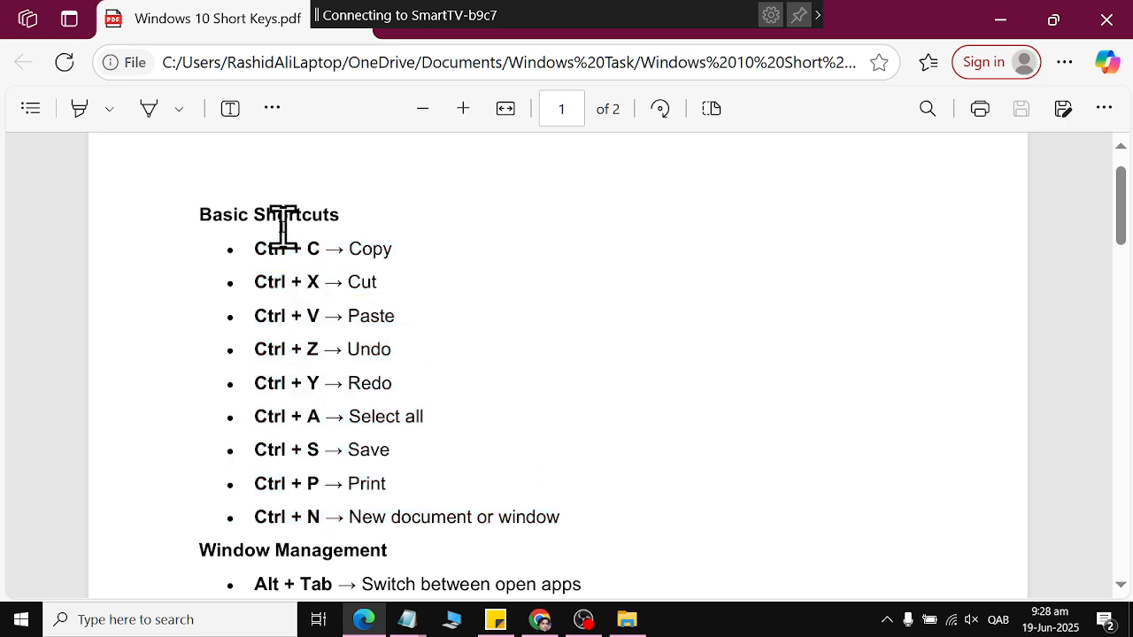
drag(254, 250, 385, 283)
click(345, 299)
drag(256, 247, 301, 258)
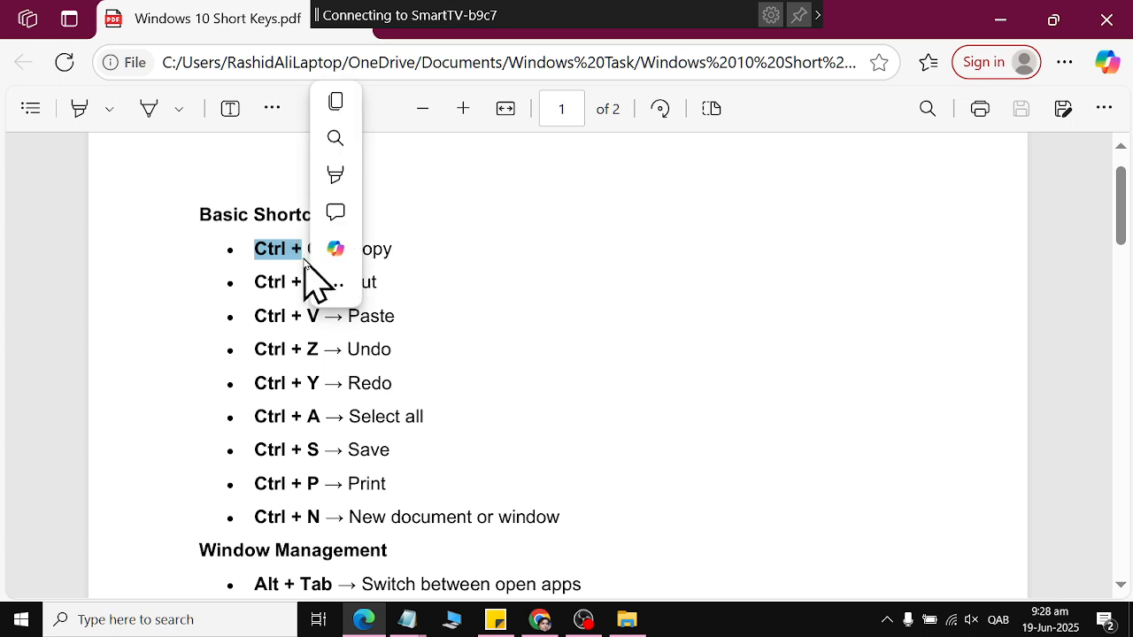
click(329, 253)
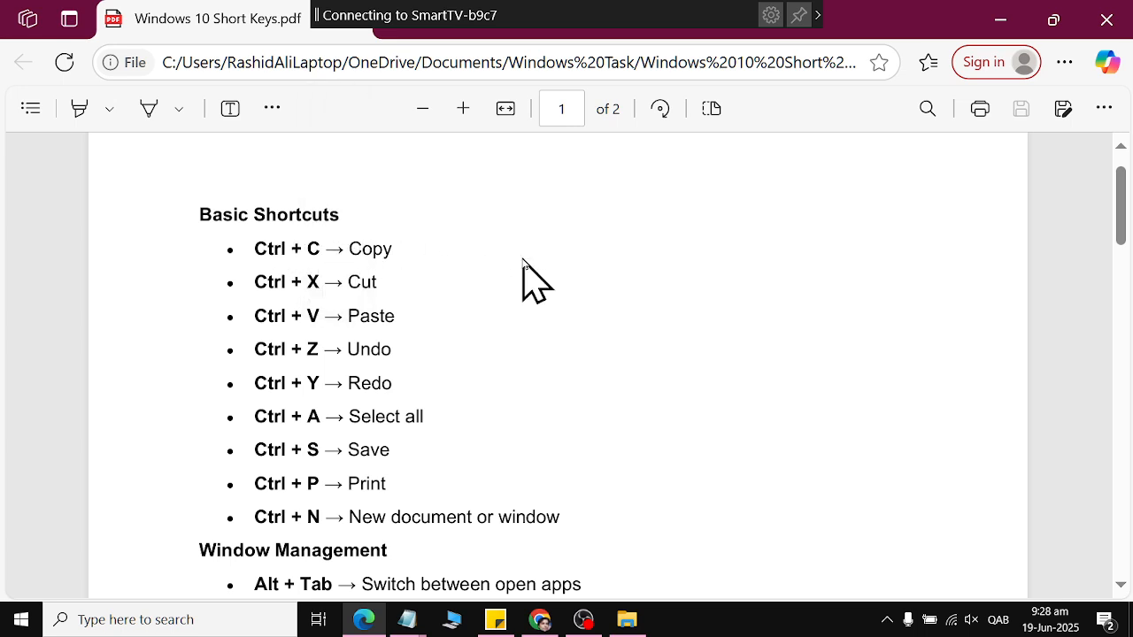
Open the On-Screen Keyboard, engage its Ctrl key to demonstrate the copy shortcut, and minimize the keyboard.
key(super+r)
key(Return)
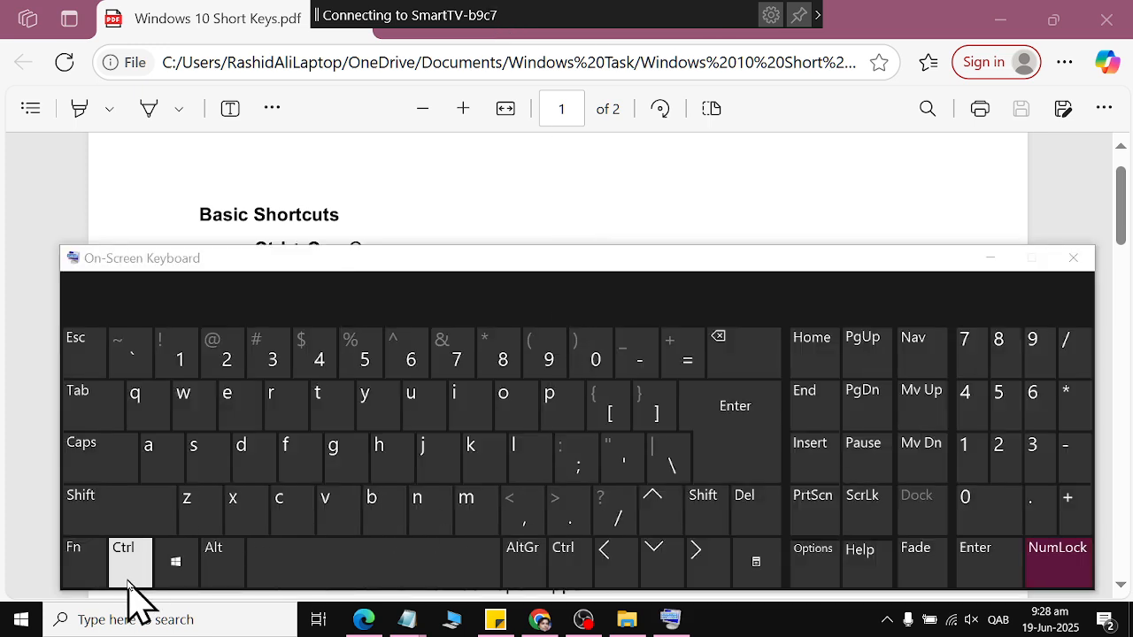
click(128, 580)
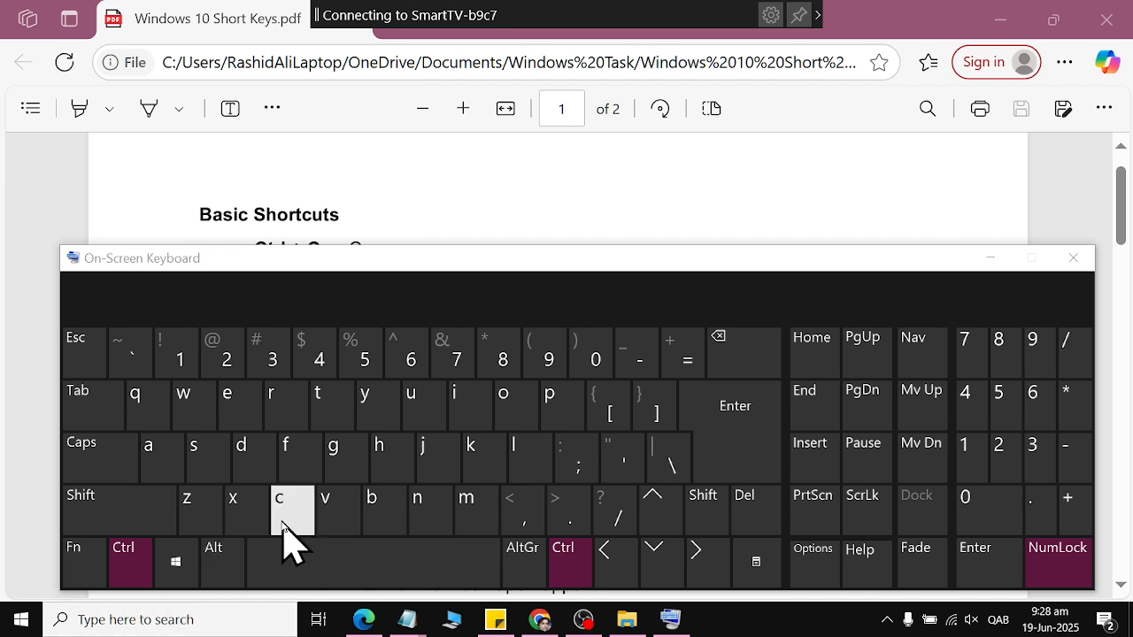
key(alt+Tab)
key(Tab)
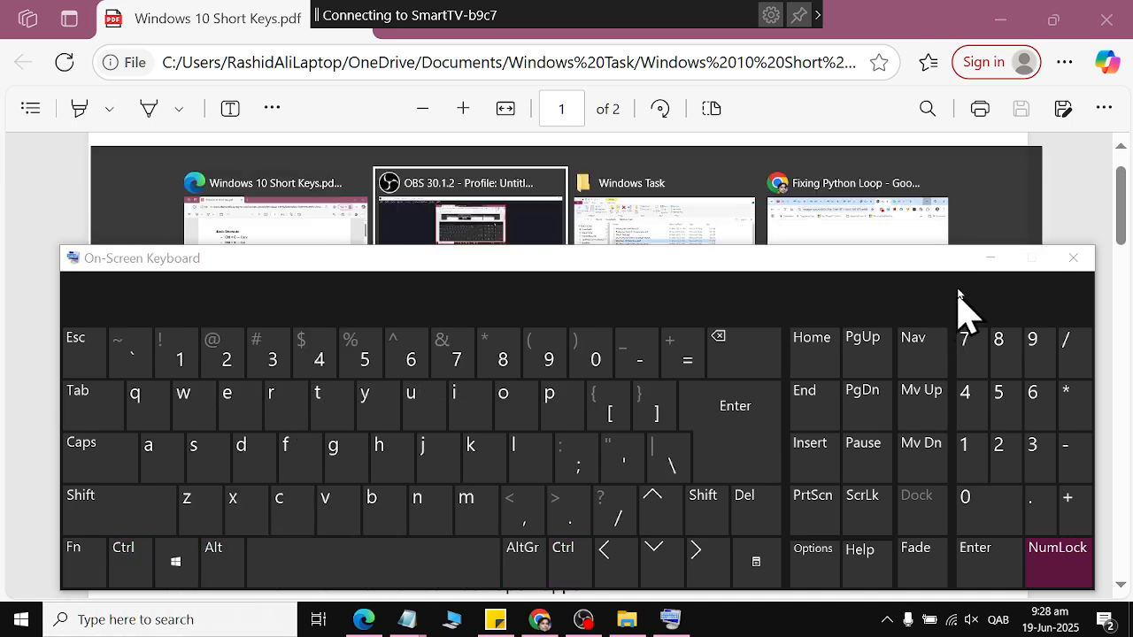
click(984, 258)
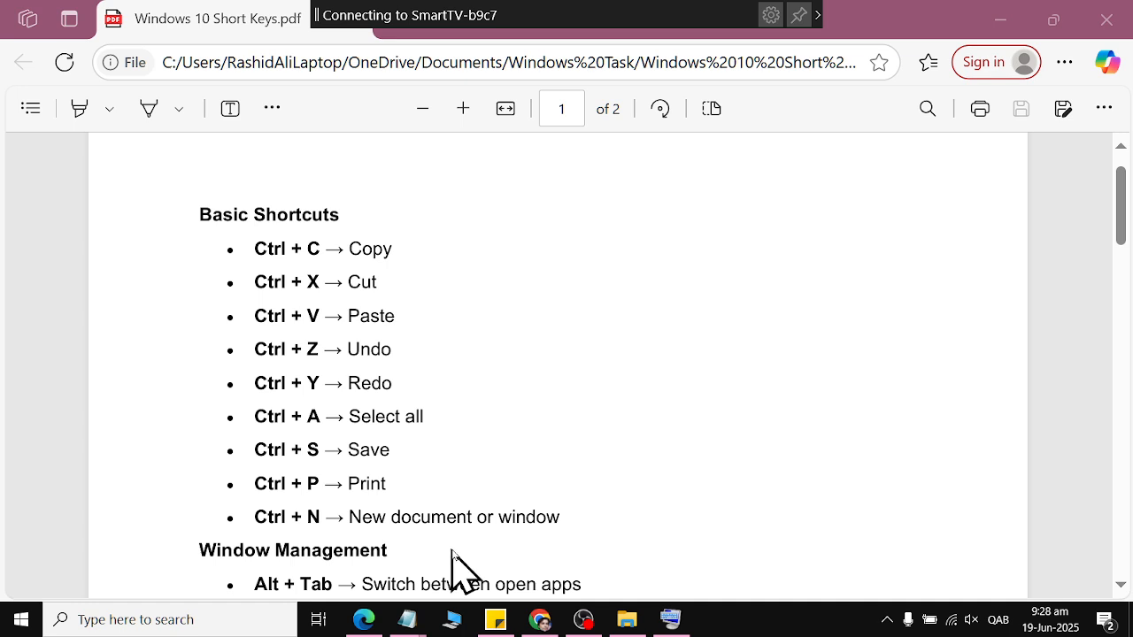
Review the Basic Shortcuts list by highlighting it and clear the browser and OBS windows to show the desktop.
drag(254, 251, 601, 516)
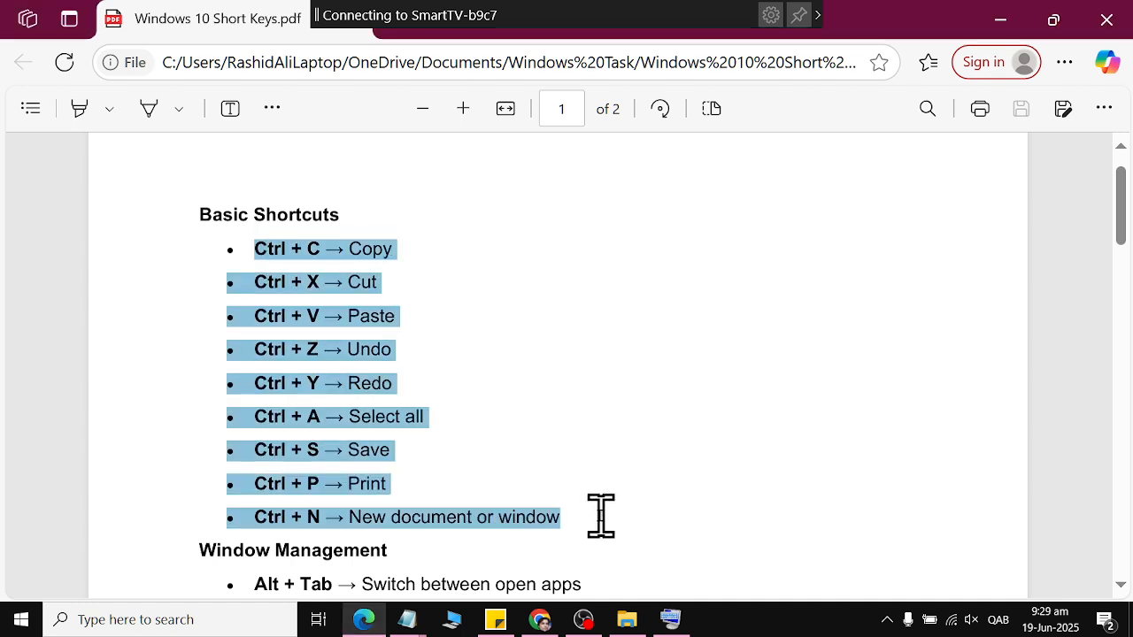
click(434, 434)
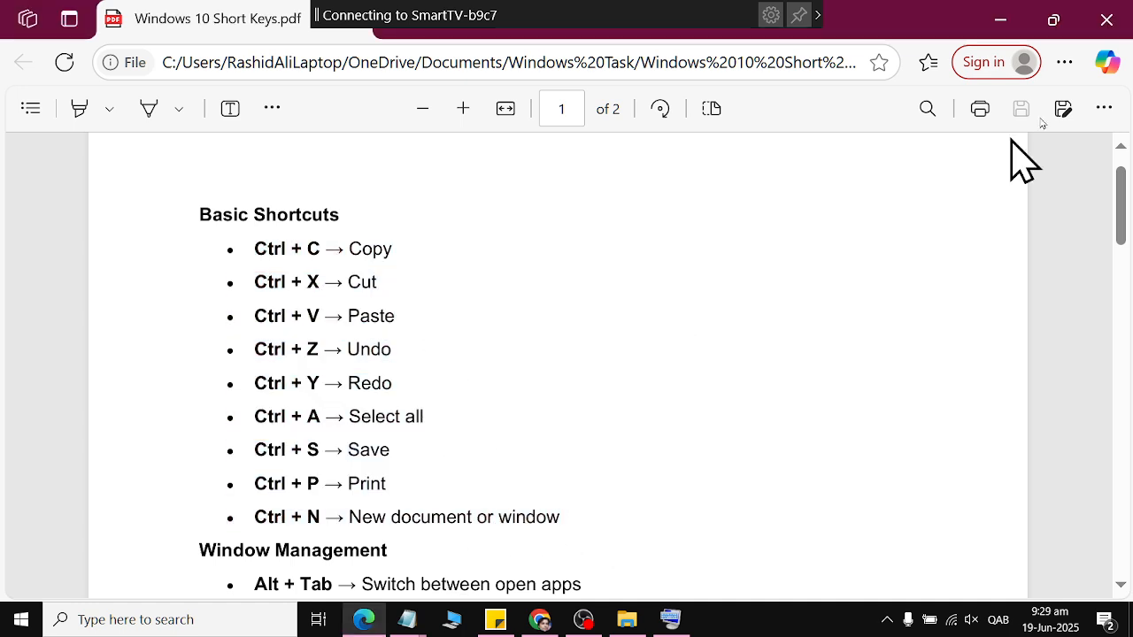
click(1053, 22)
click(899, 24)
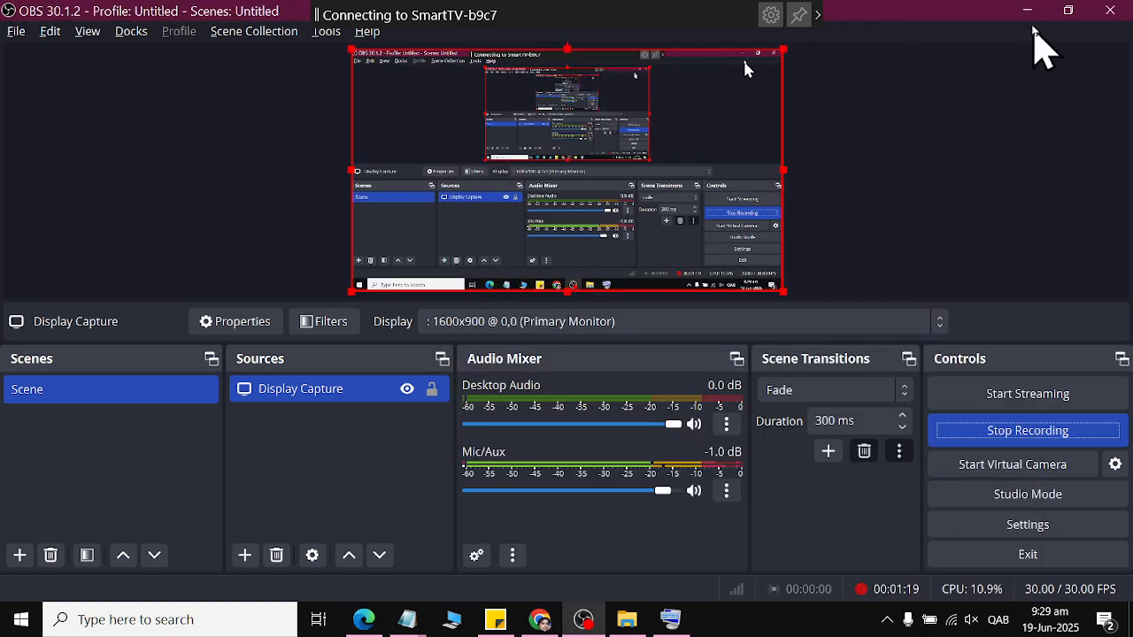
click(1027, 11)
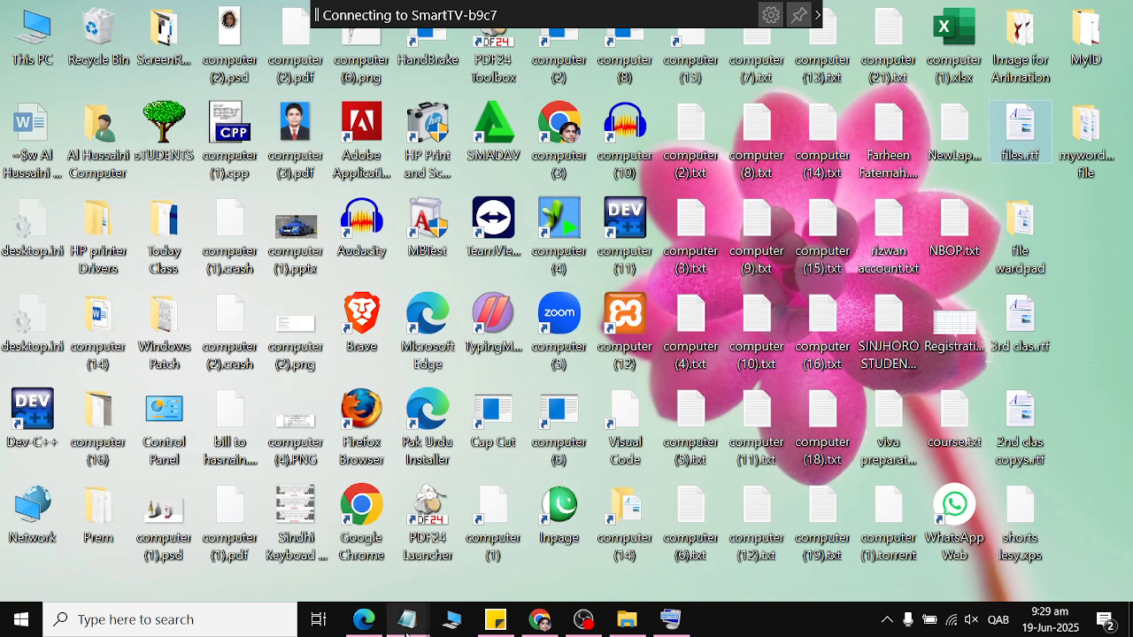
Switch to the untitled Notepad note and duplicate the lines from "1 feet = 12 inch" to "2 x 12 = 24" below the existing text.
mouse_move(408, 632)
click(576, 566)
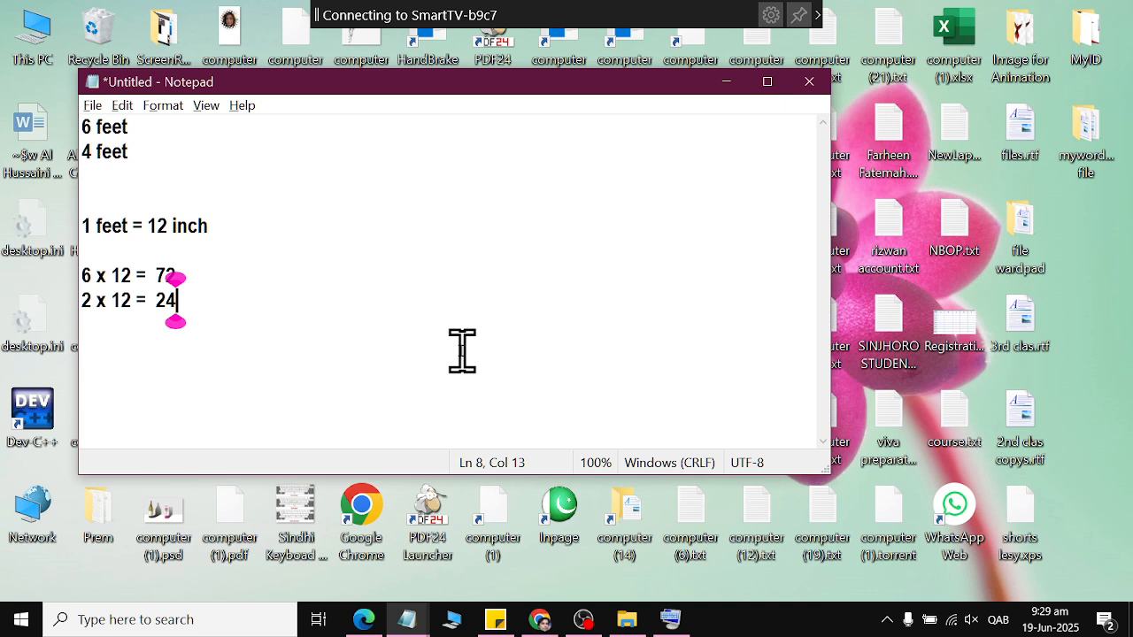
drag(462, 350, 21, 199)
key(ctrl+c)
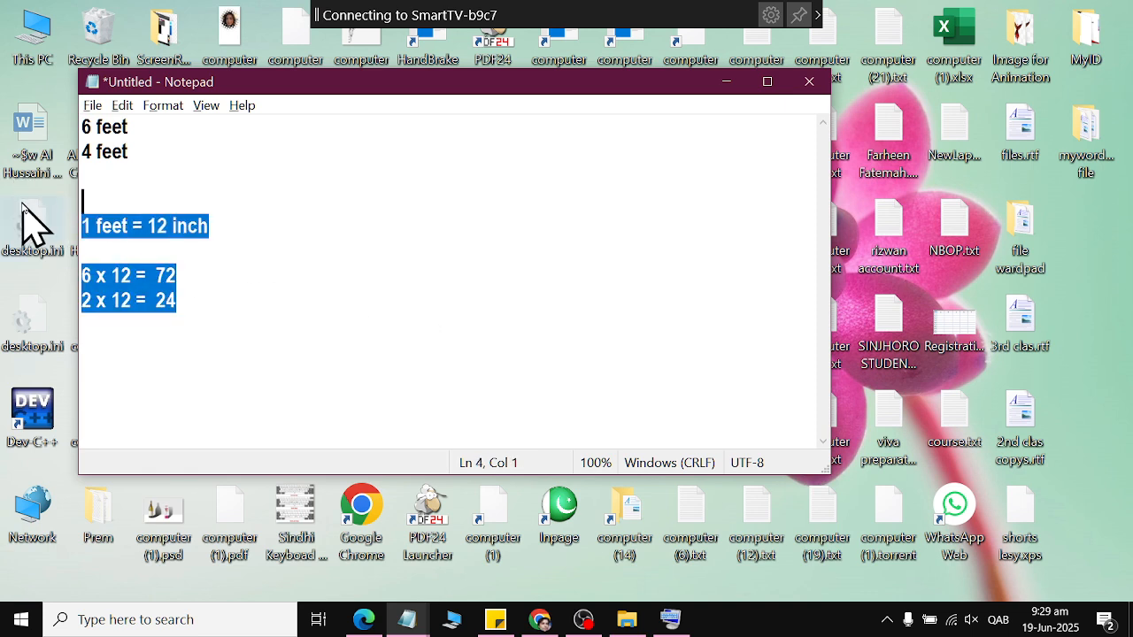
click(269, 354)
key(Return)
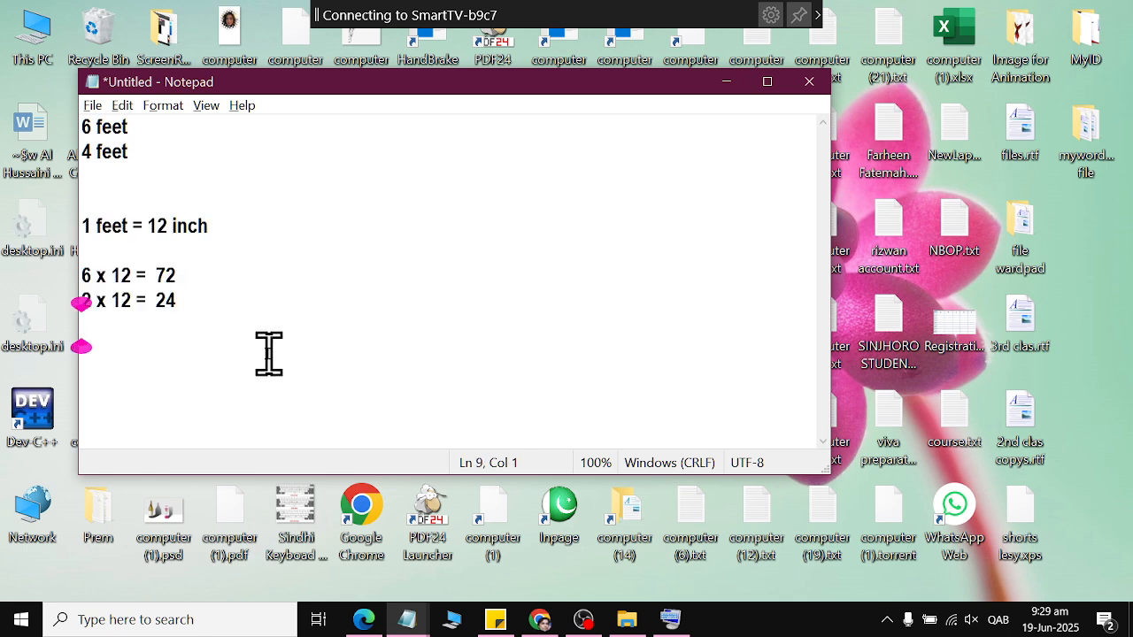
key(ctrl+v)
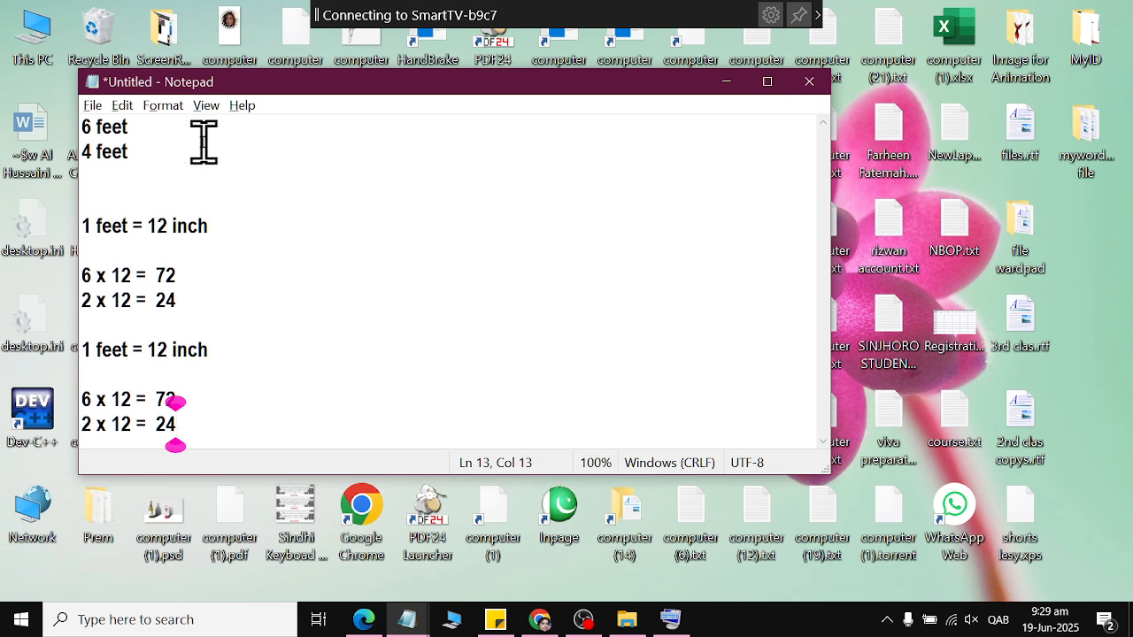
Move the "4 feet" line to the blank line between the first "1 feet = 12 inch" and "6 x 12 = 72".
drag(204, 148, 25, 173)
key(Delete)
click(233, 251)
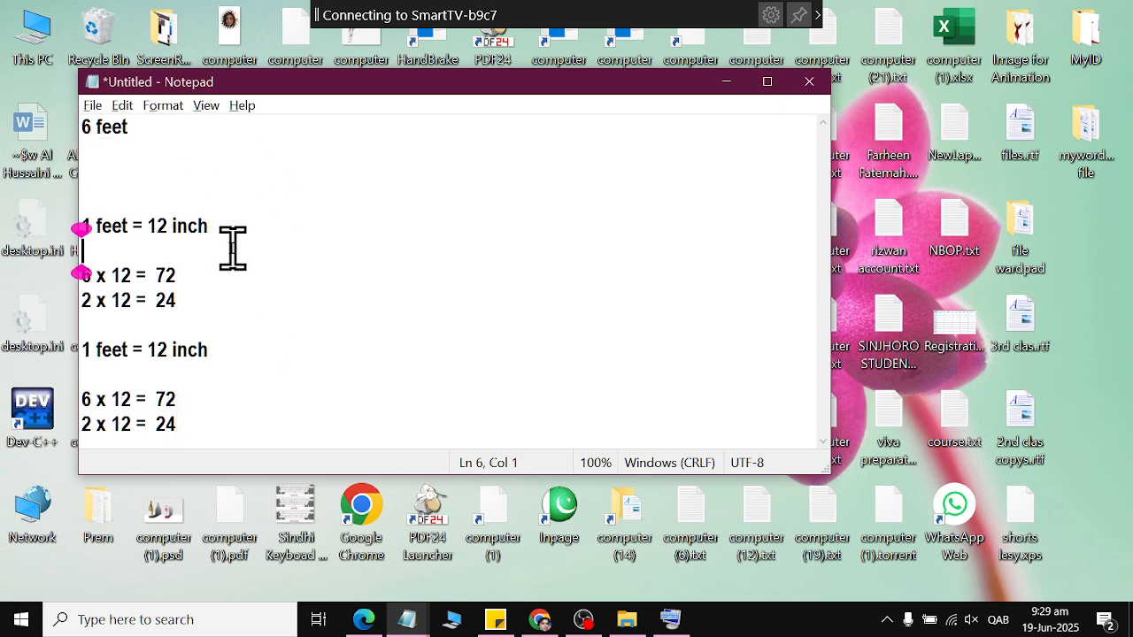
text(4 feet)
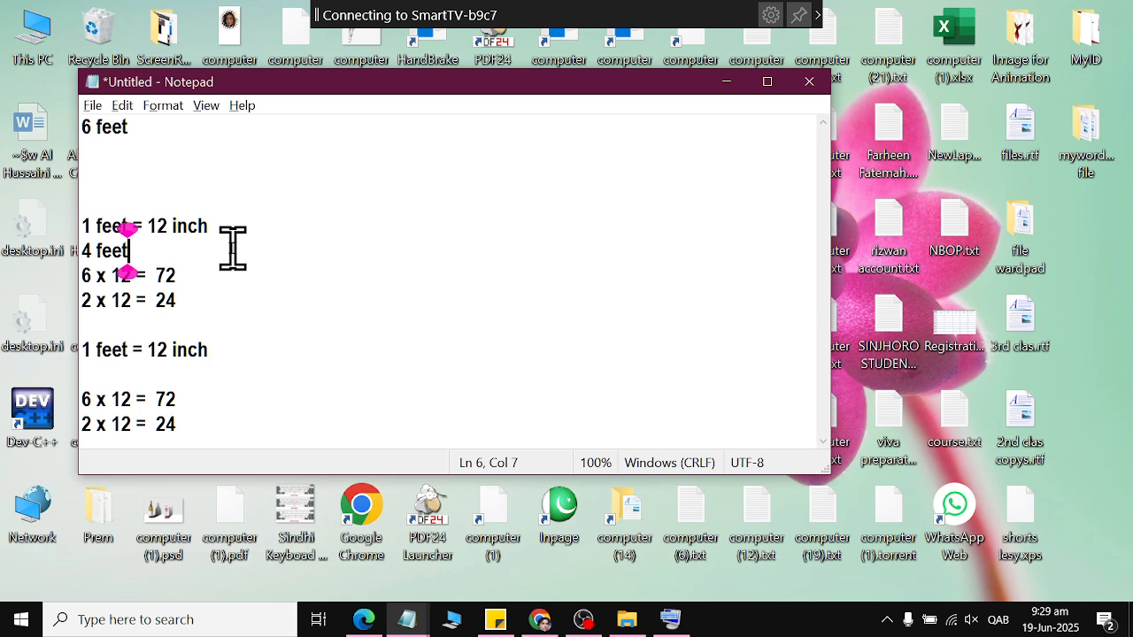
Try selecting all the note's text, and delete the first "1 feet = 12 inch" line and undo the deletion.
key(ctrl+a)
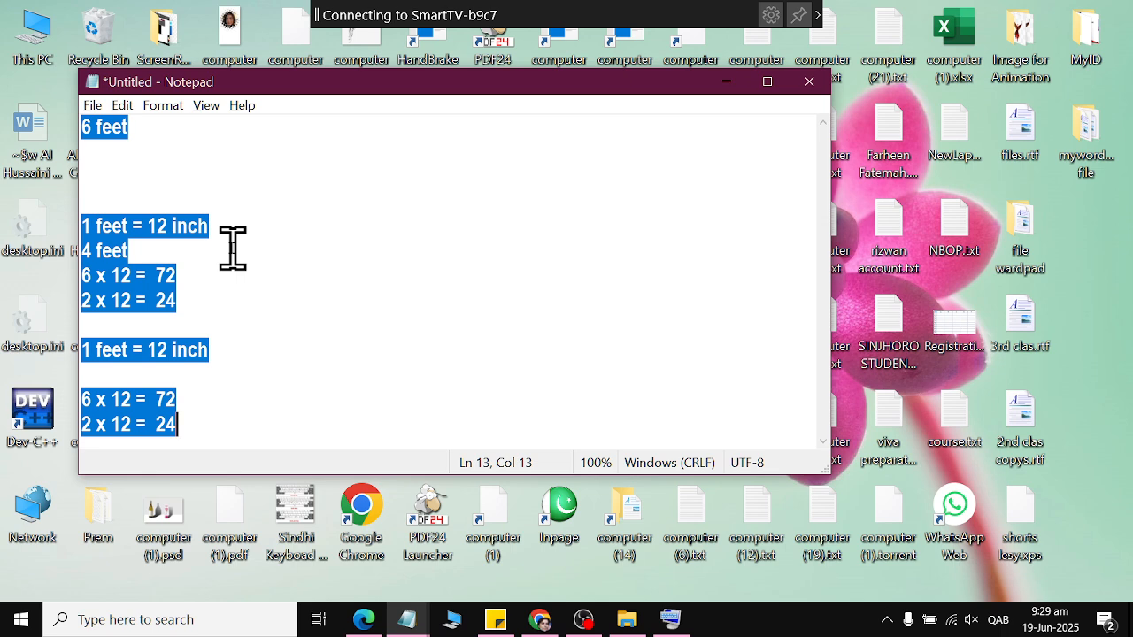
click(233, 248)
drag(265, 221, 76, 222)
key(BackSpace)
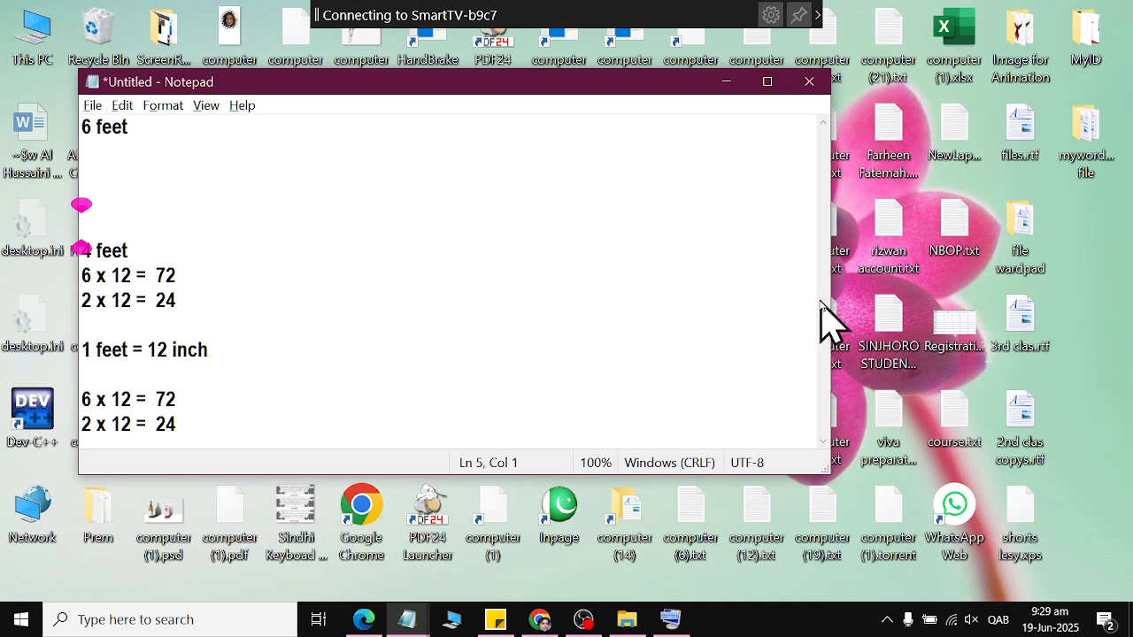
key(ctrl+z)
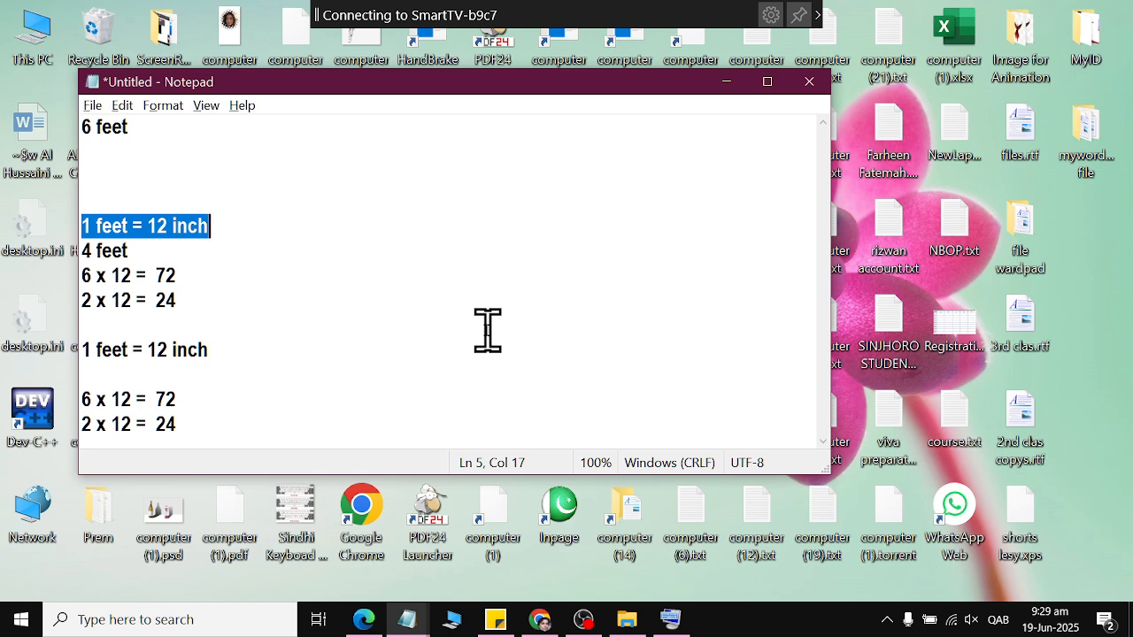
Minimize Notepad and paste a copy of the desktop's mywordpad file folder into the MyID folder.
click(725, 81)
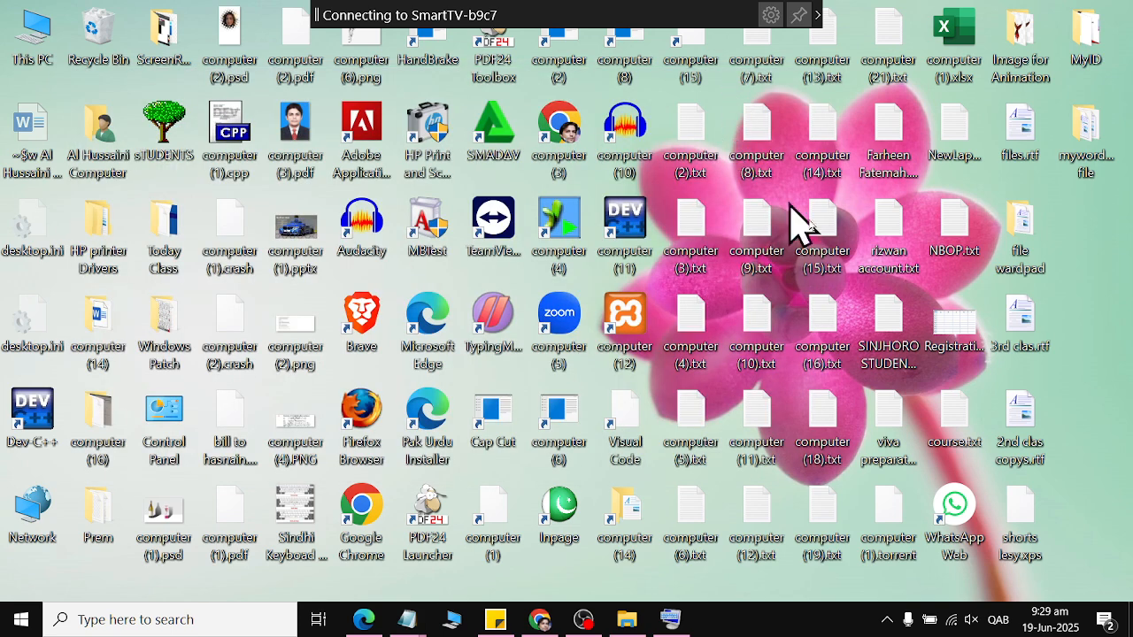
click(1087, 155)
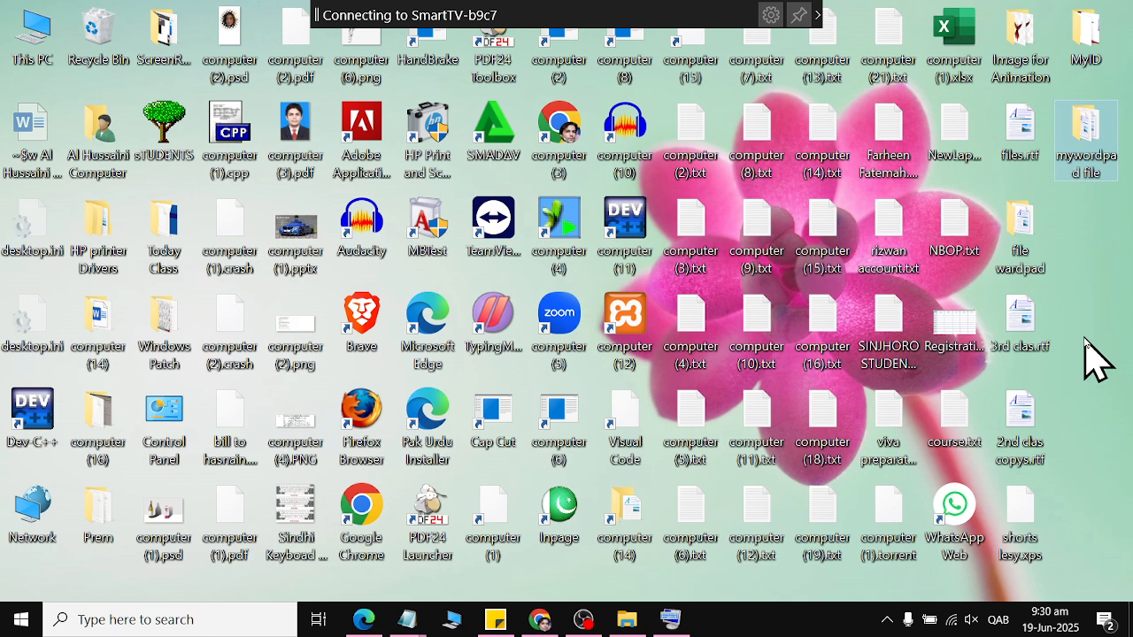
double_click(1081, 14)
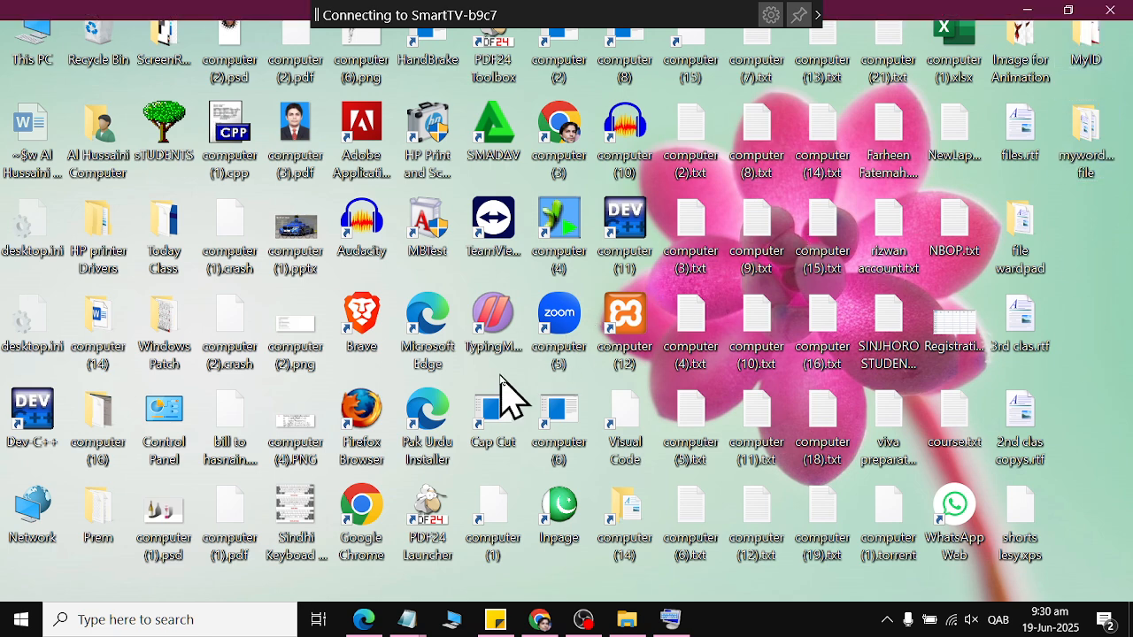
key(ctrl+v)
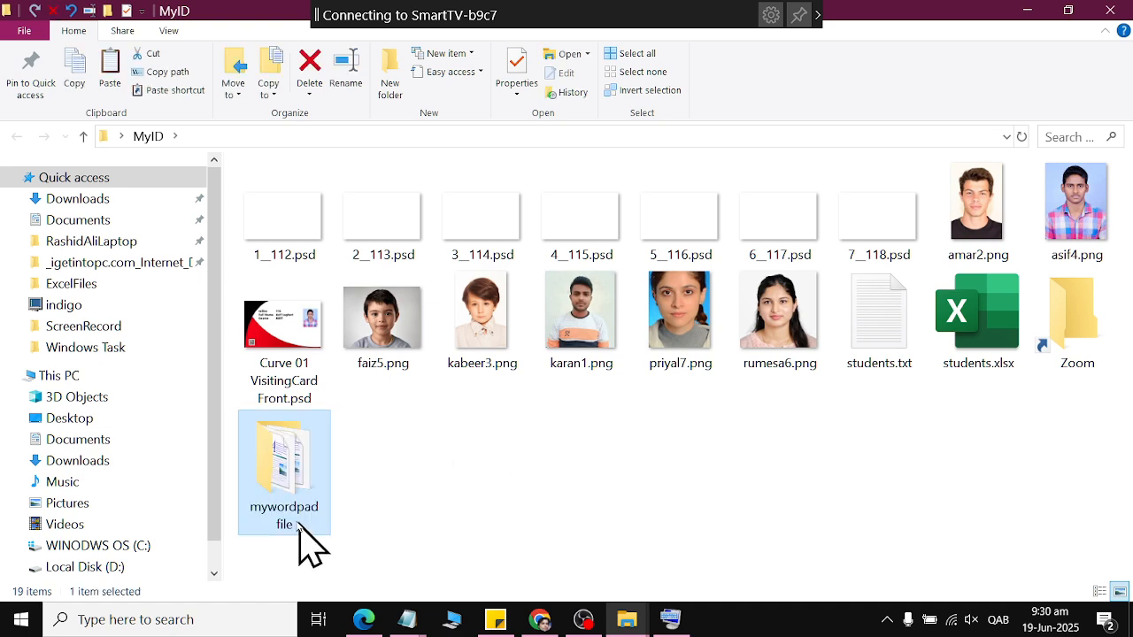
Restore the MyID window to a smaller size and permanently delete the copied mywordpad file folder from it.
double_click(890, 18)
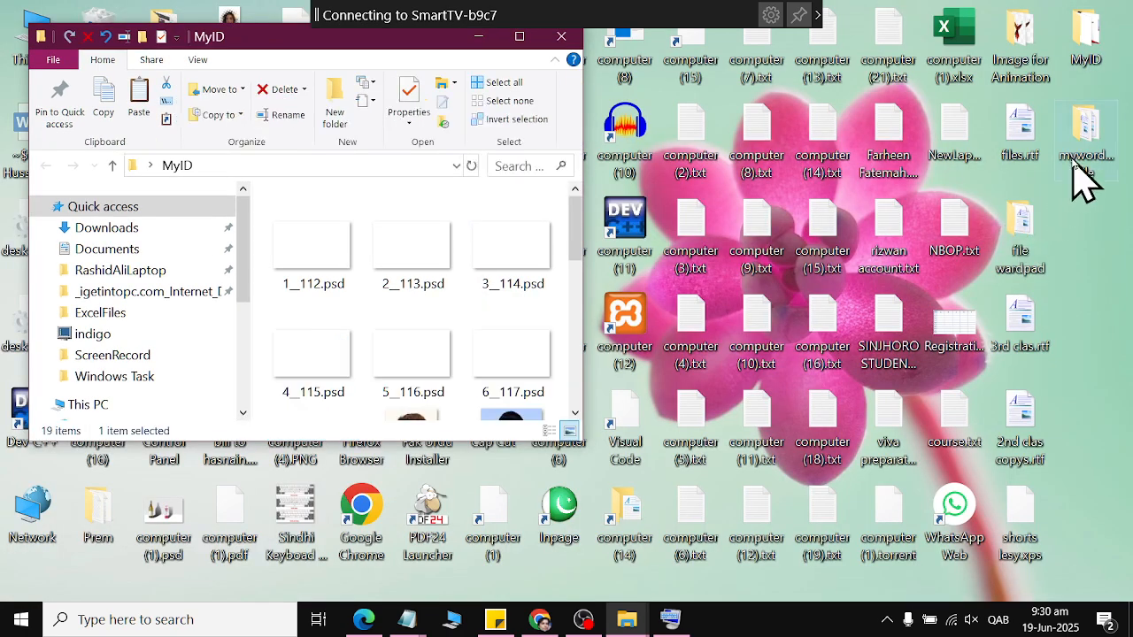
scroll(447, 399, down, 3)
scroll(301, 303, up, 3)
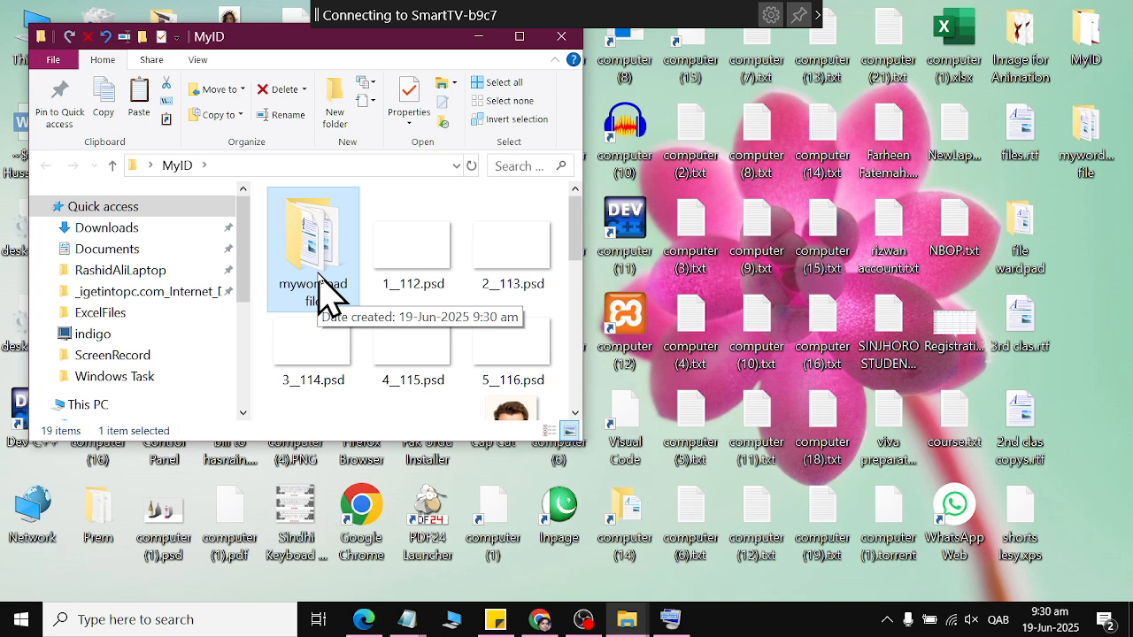
click(305, 91)
click(303, 128)
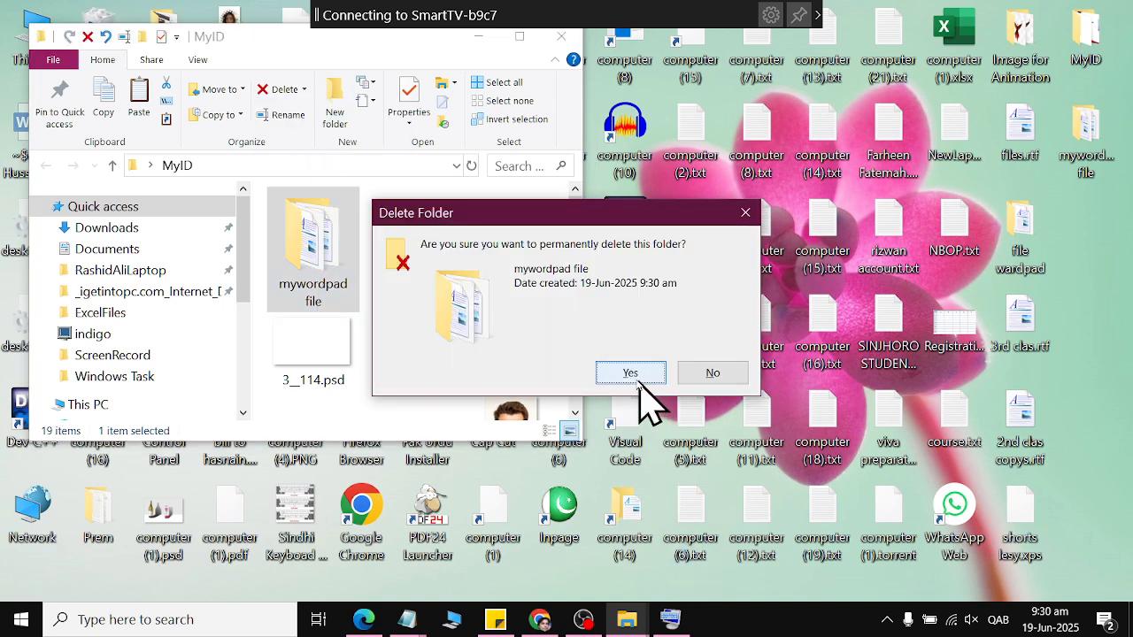
click(630, 376)
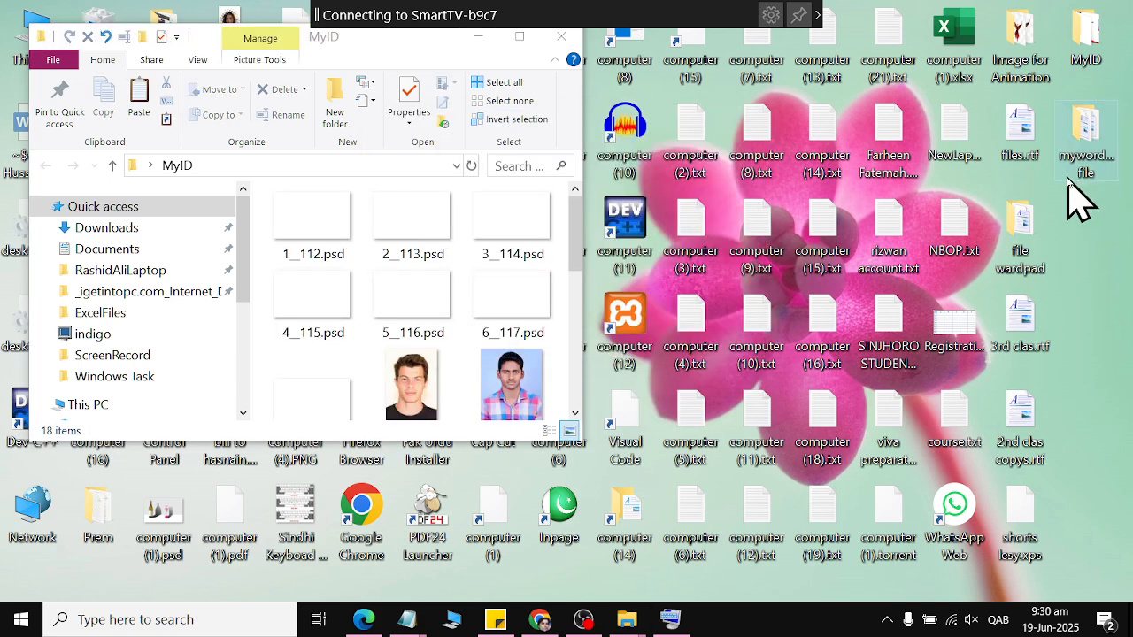
Move the mywordpad file folder from the desktop into MyID and back to the desktop.
click(305, 398)
scroll(380, 411, up, 1)
key(ctrl+v)
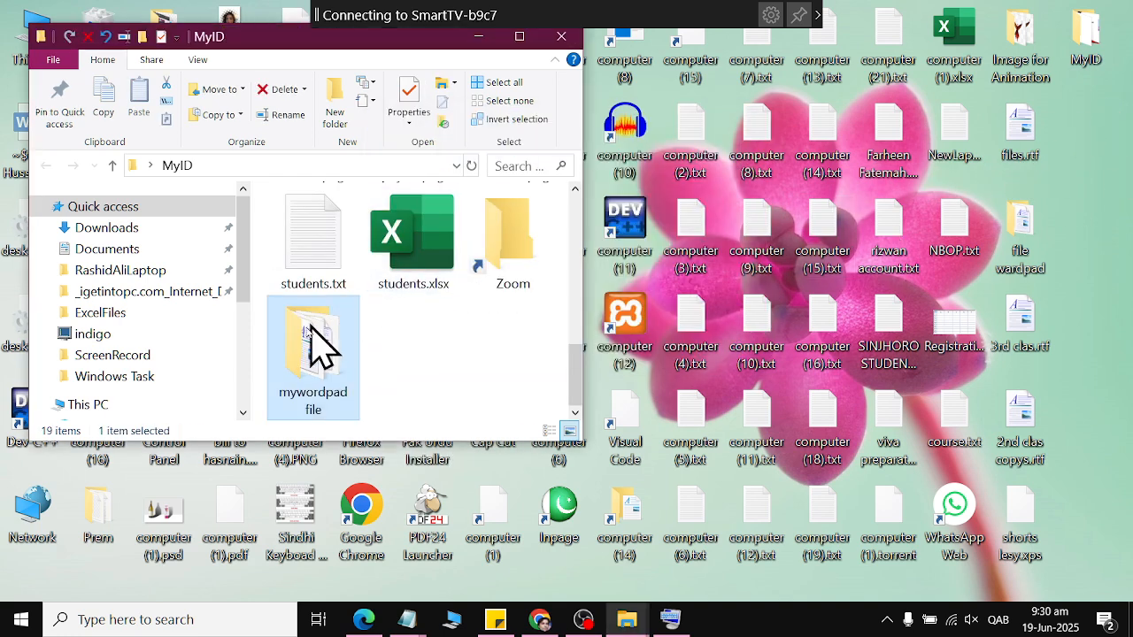
drag(323, 389, 1108, 240)
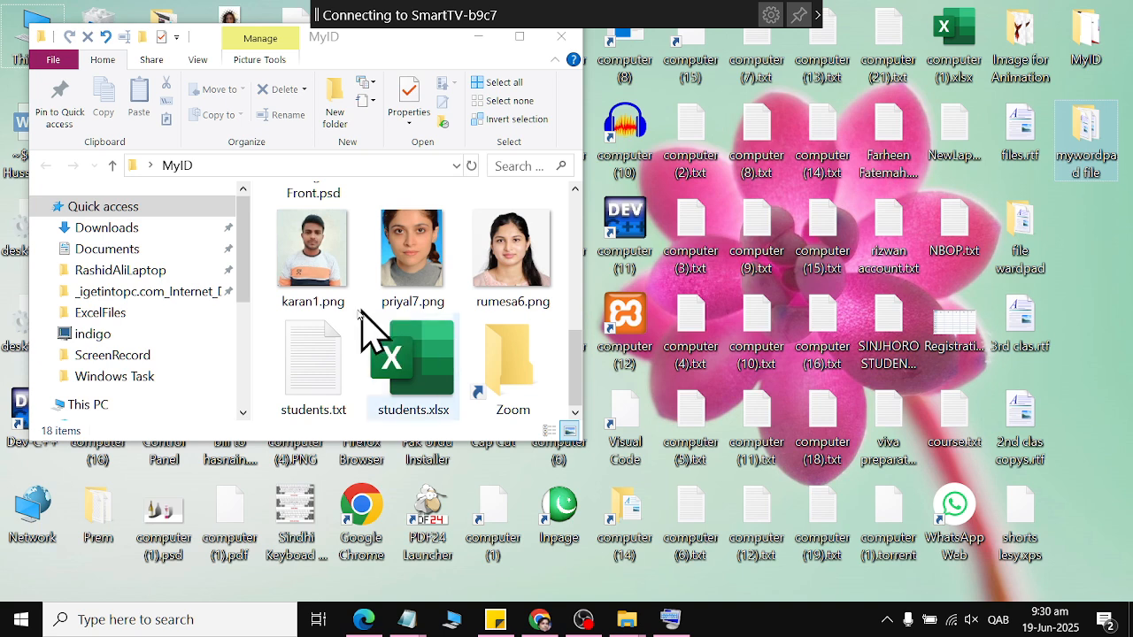
Select all items in the MyID folder.
click(345, 301)
click(553, 390)
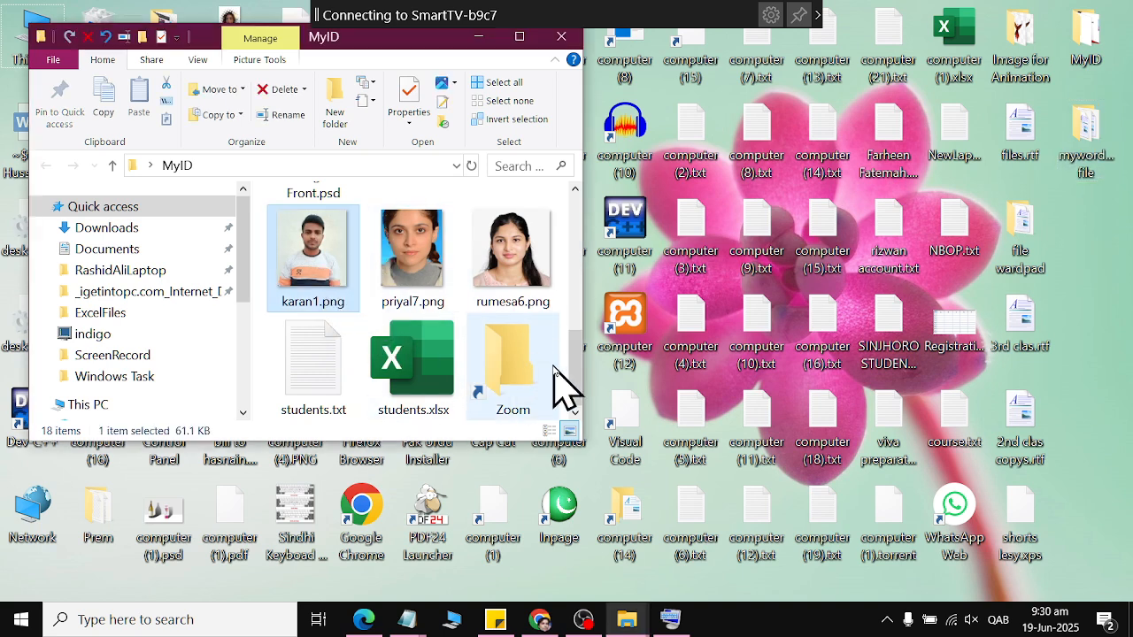
key(ctrl+a)
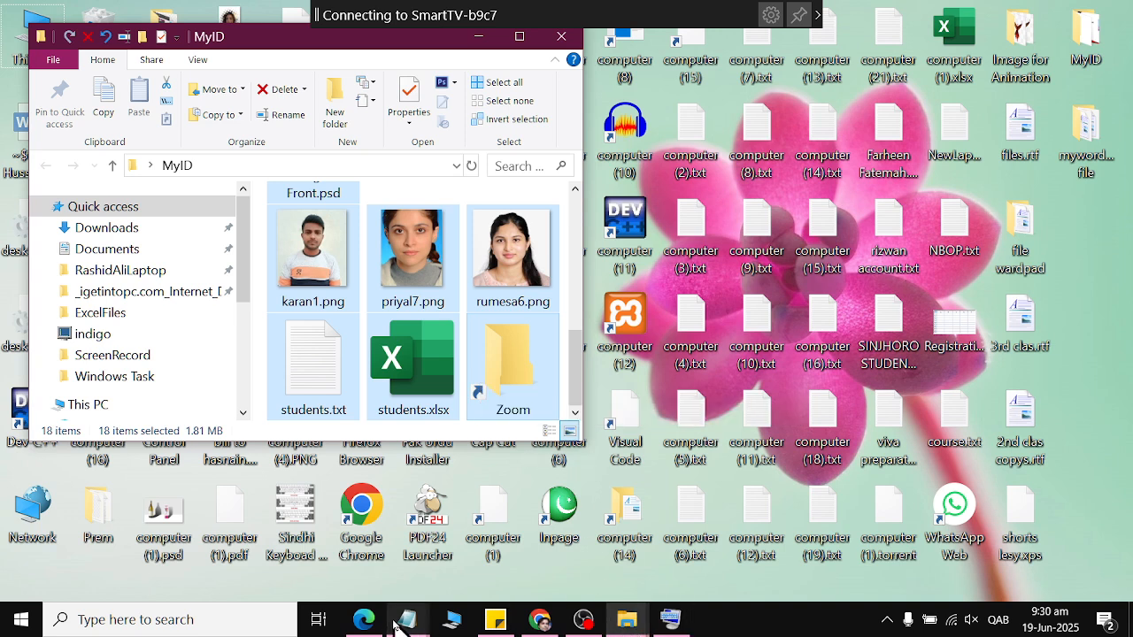
Switch to the shortcuts PDF in Edge and examine the Window Management section.
click(364, 619)
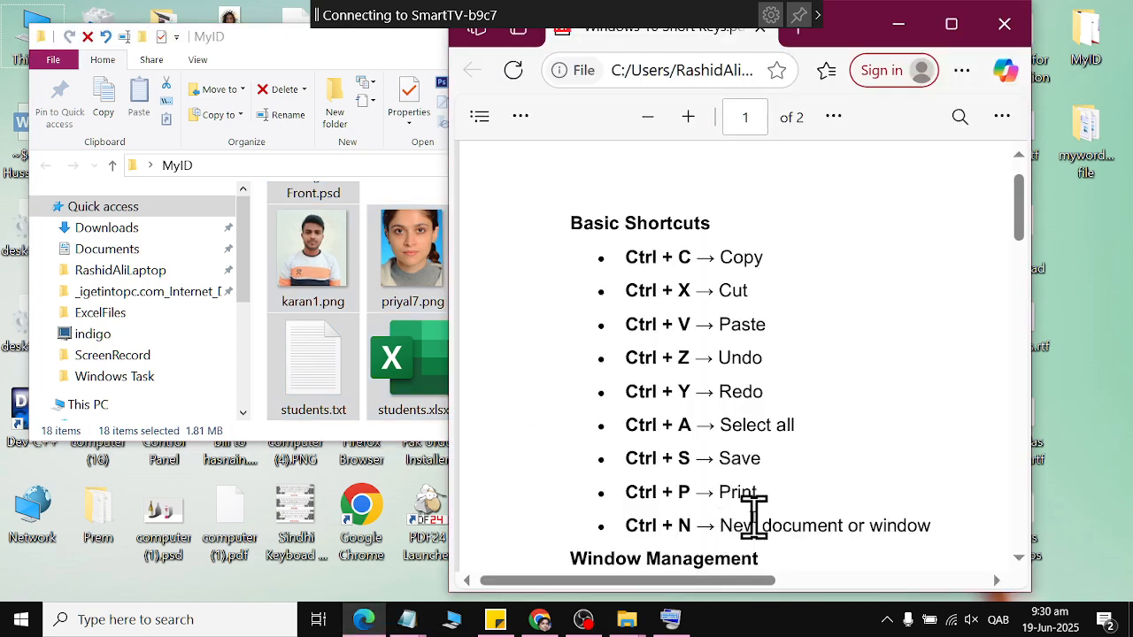
scroll(754, 516, down, 5)
scroll(753, 511, up, 1)
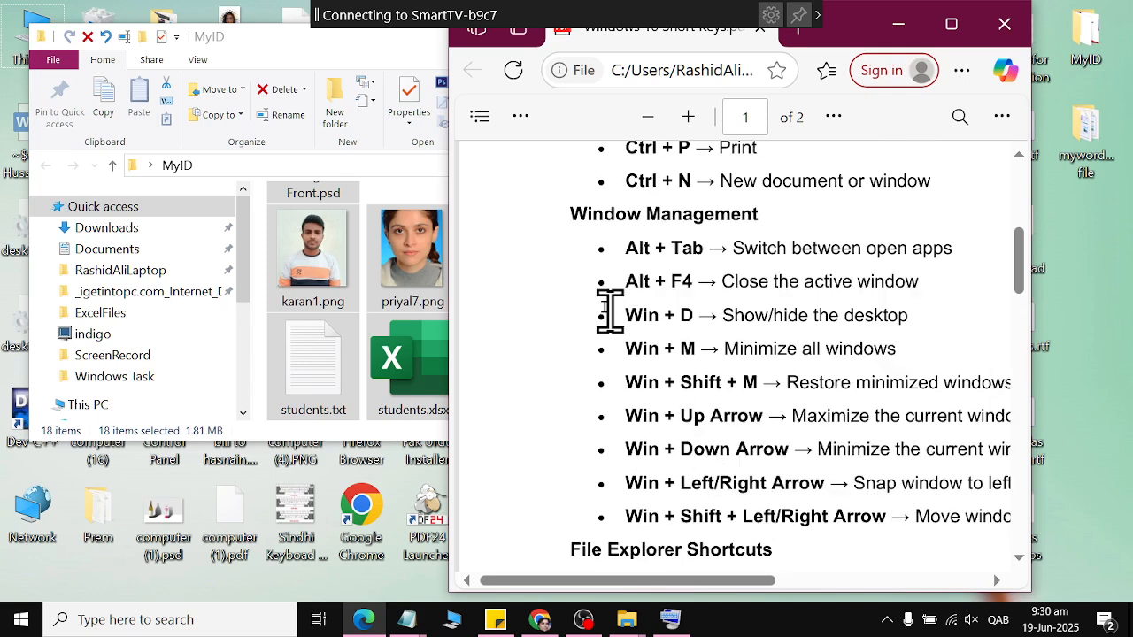
Highlight the Window Management heading in the PDF and move the MyID window lower on the desktop.
drag(588, 215, 758, 202)
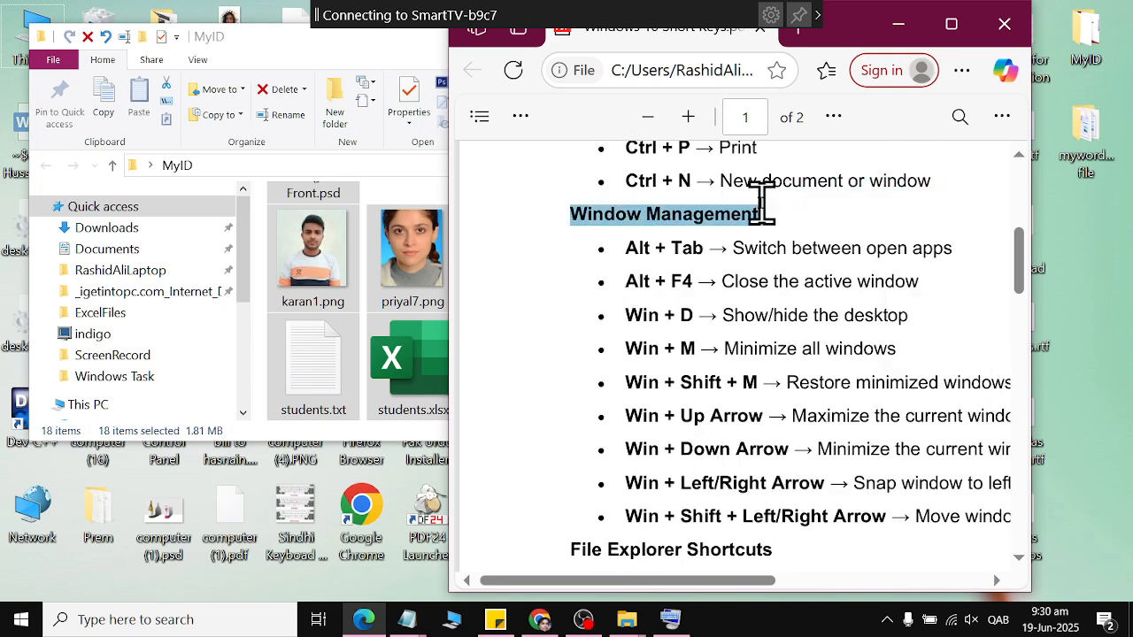
click(253, 71)
drag(284, 40, 319, 124)
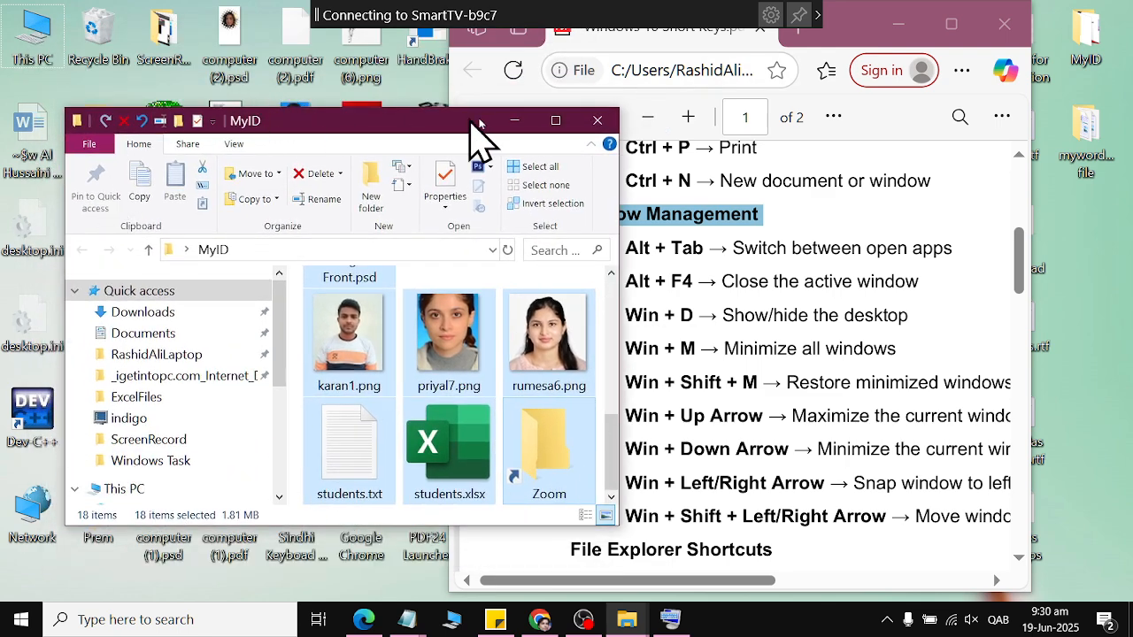
Examine the PDF's Window Management entries for switching apps, closing the active window and showing the desktop, highlighting each description in turn.
click(784, 266)
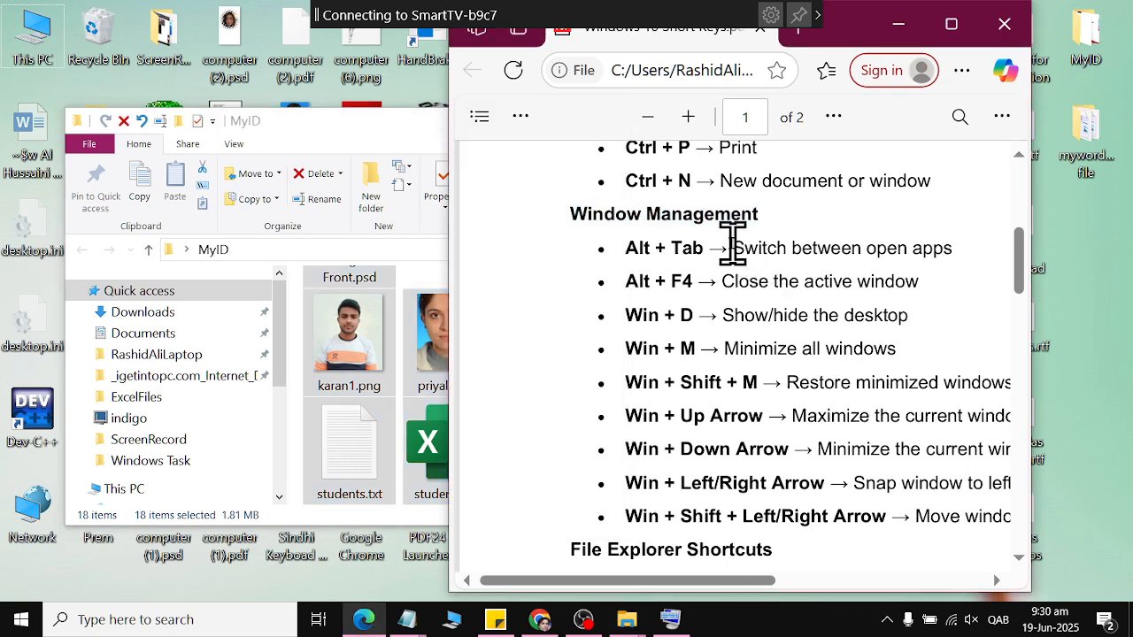
drag(732, 247, 954, 252)
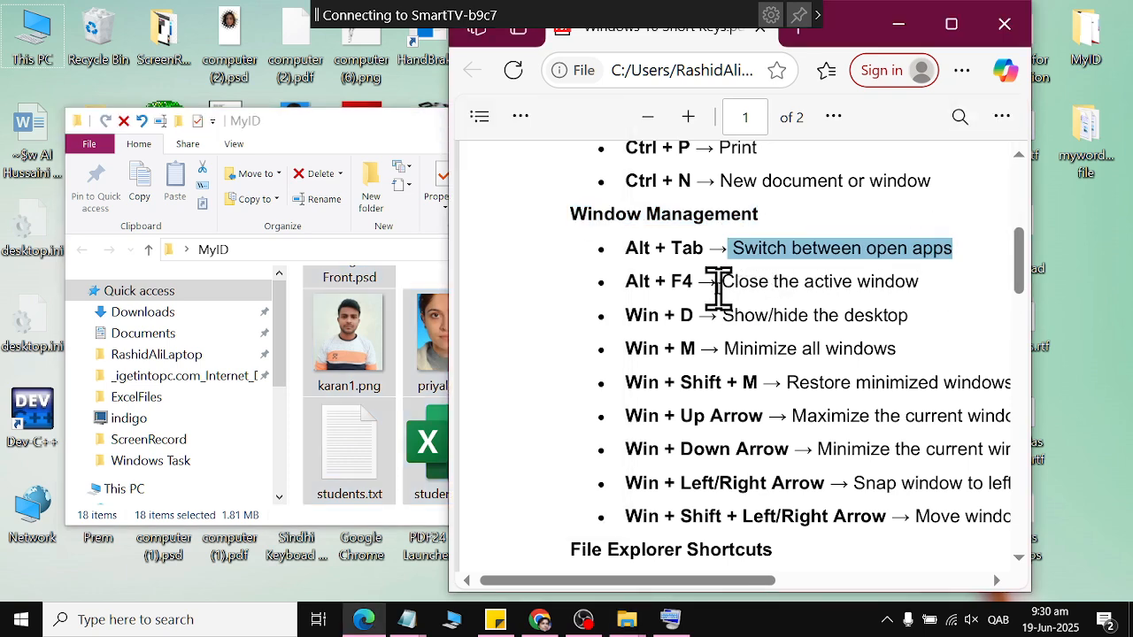
drag(699, 281, 928, 281)
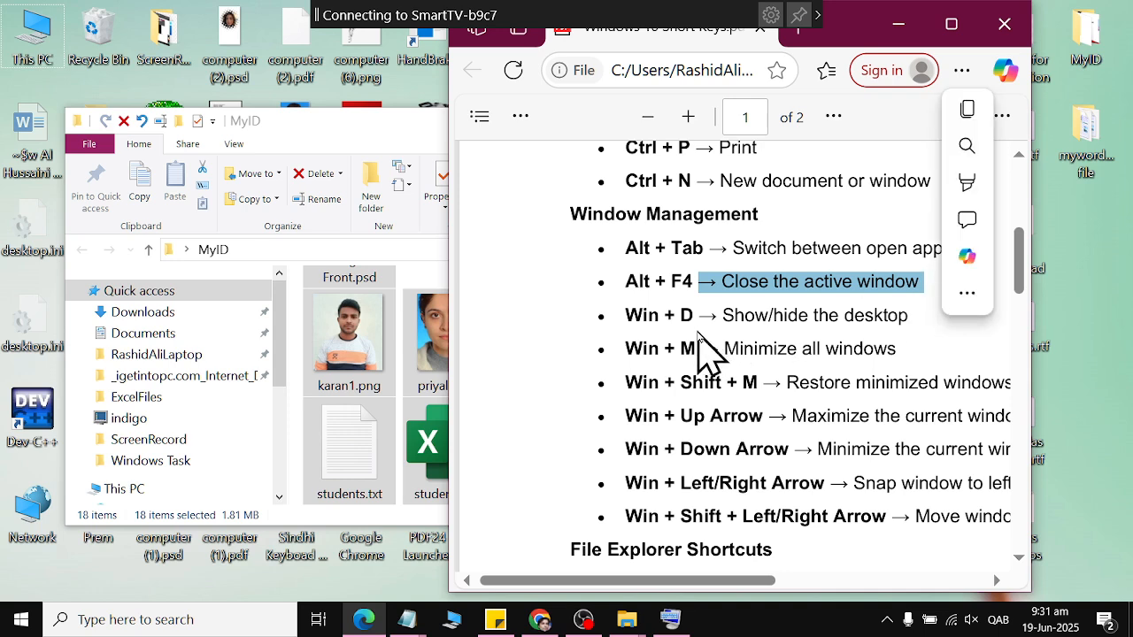
drag(699, 315, 880, 317)
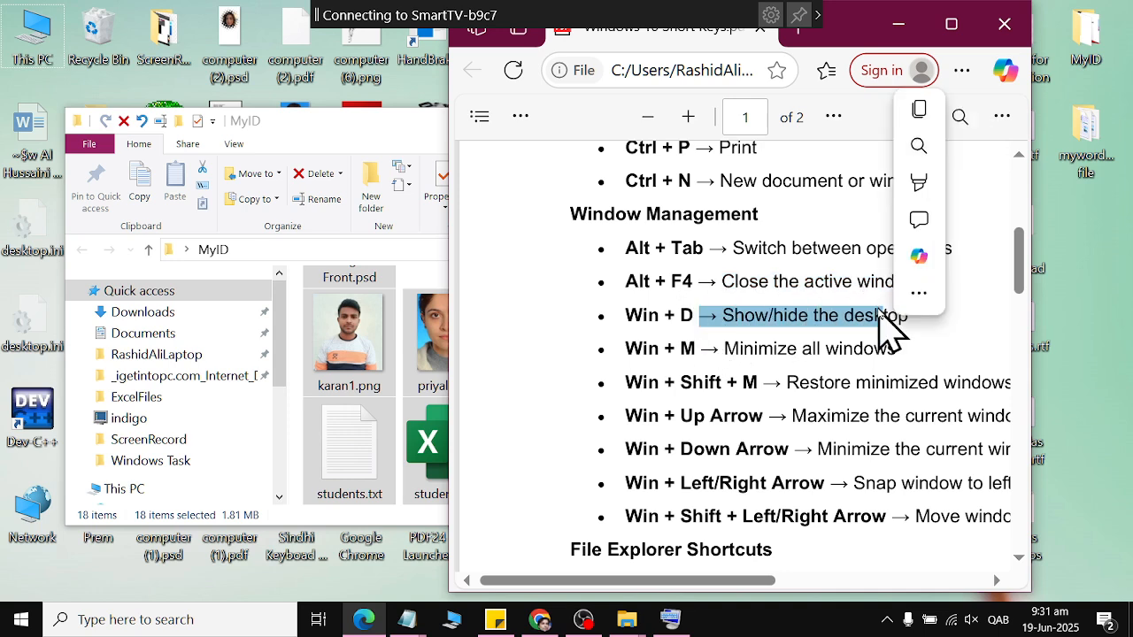
Bring the MyID folder, Chrome, the shortcuts PDF, Chrome again and OBS to the front one after another.
click(733, 238)
click(379, 376)
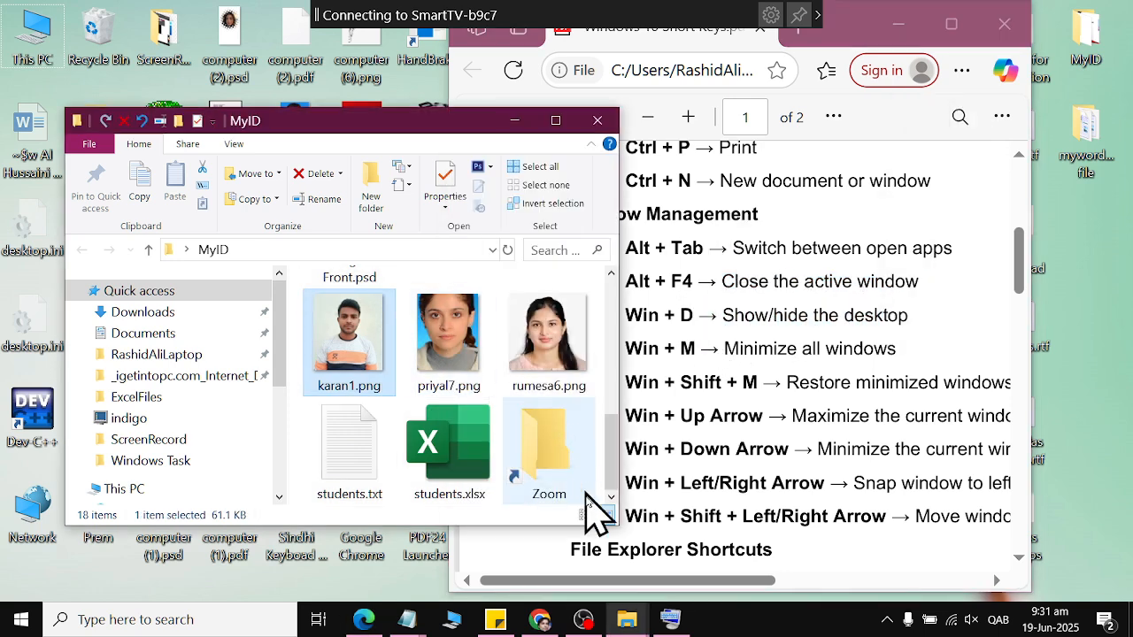
click(539, 619)
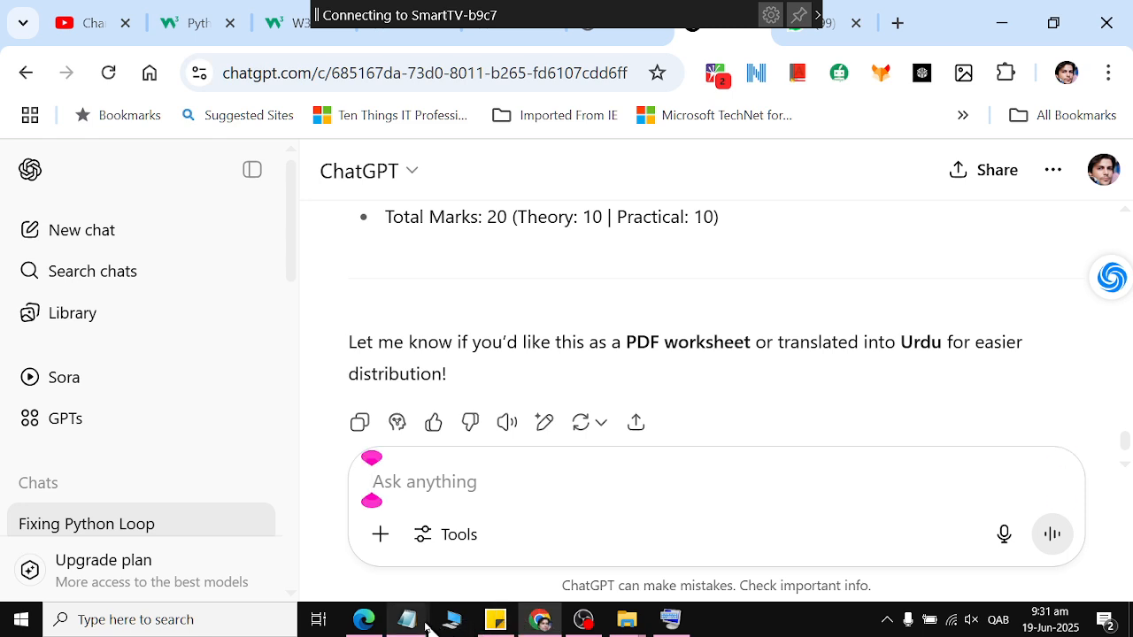
click(366, 620)
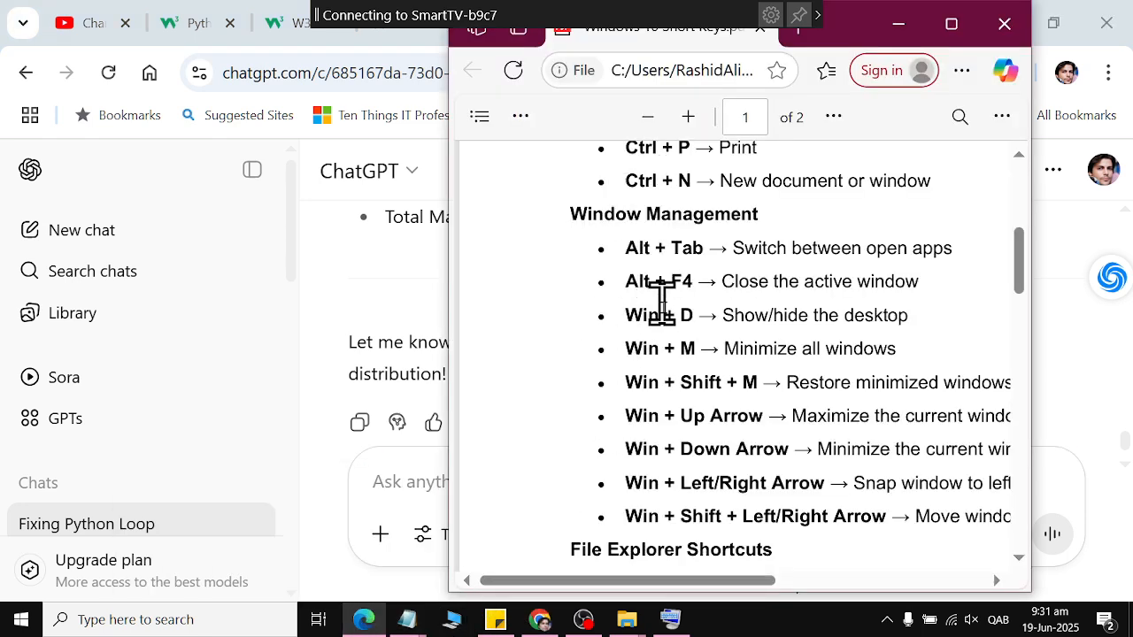
click(542, 619)
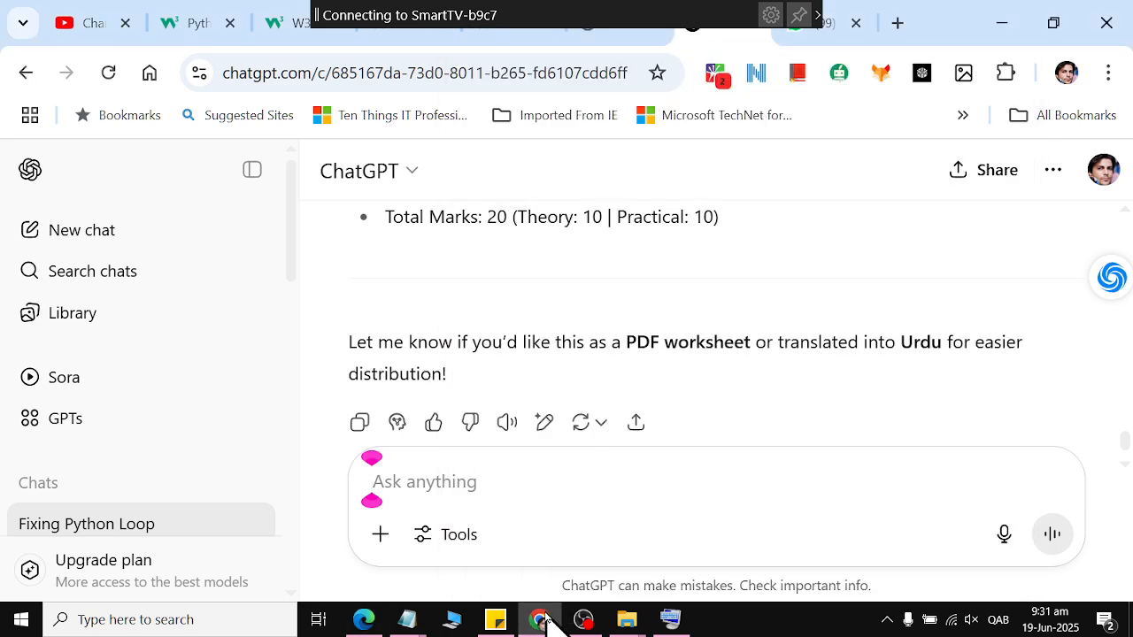
click(583, 619)
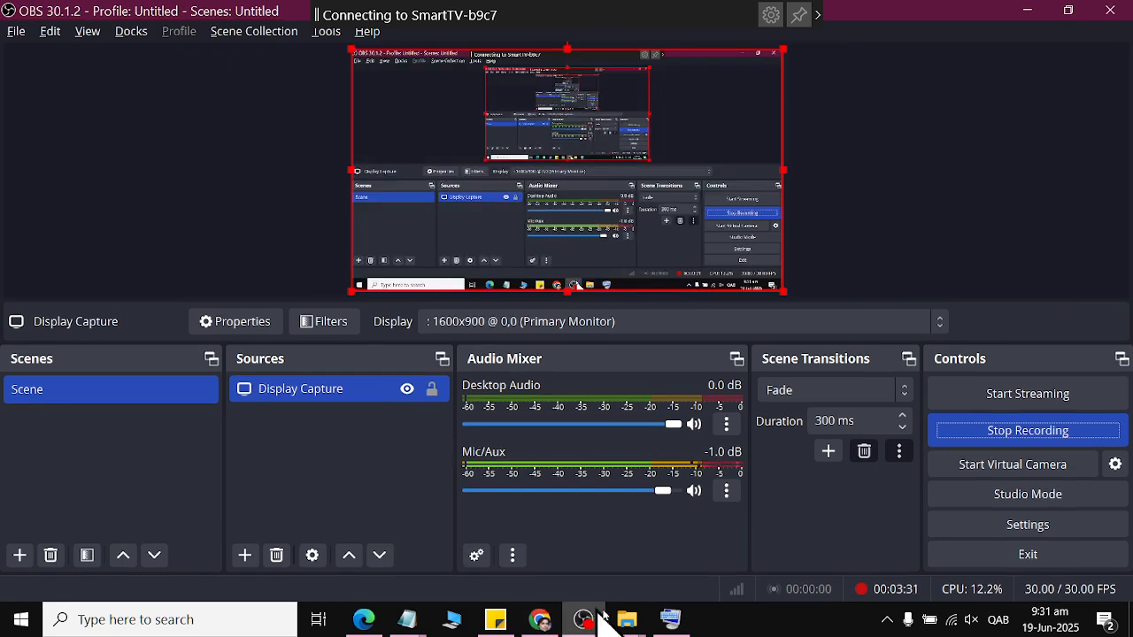
Show the On-Screen Keyboard, switch to the MyID window with the window switcher, and minimize the keyboard.
click(669, 623)
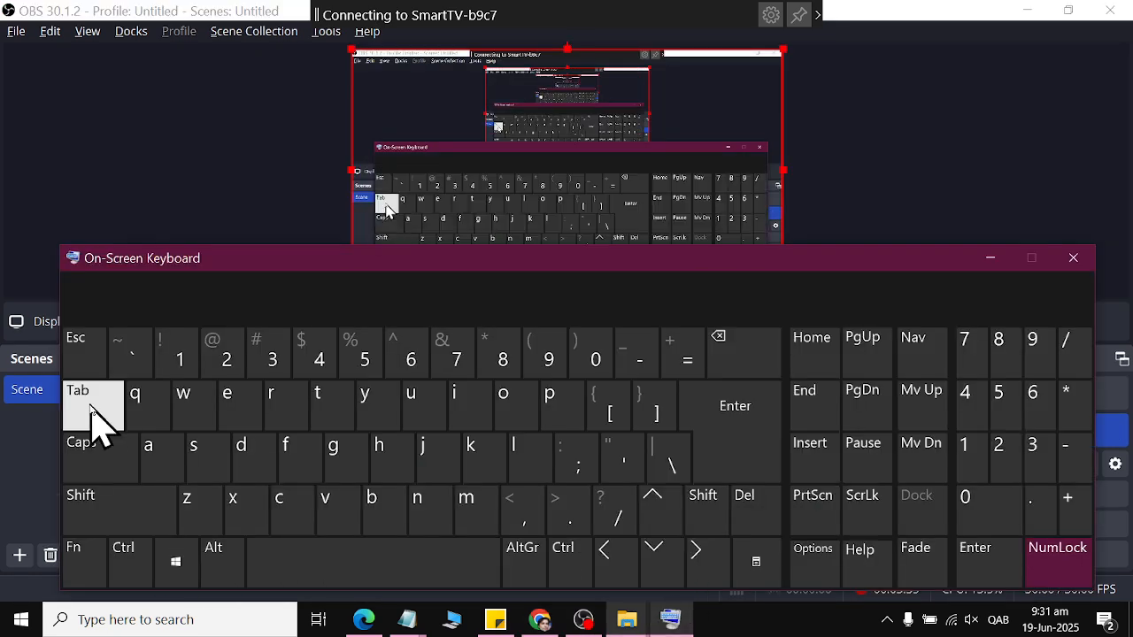
key(alt)
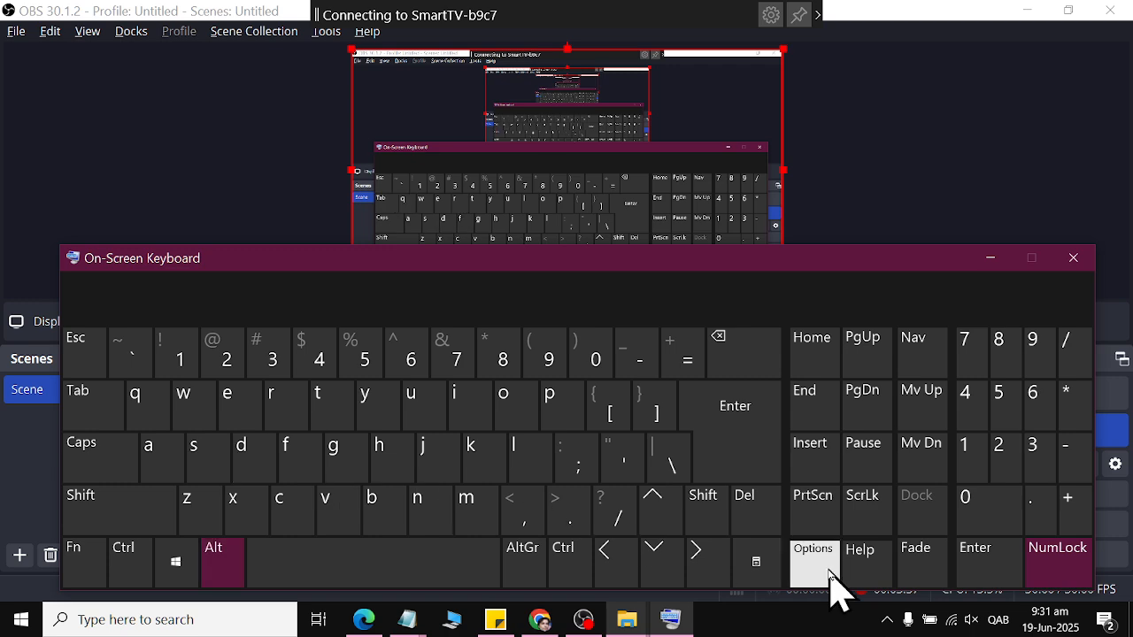
key(Tab)
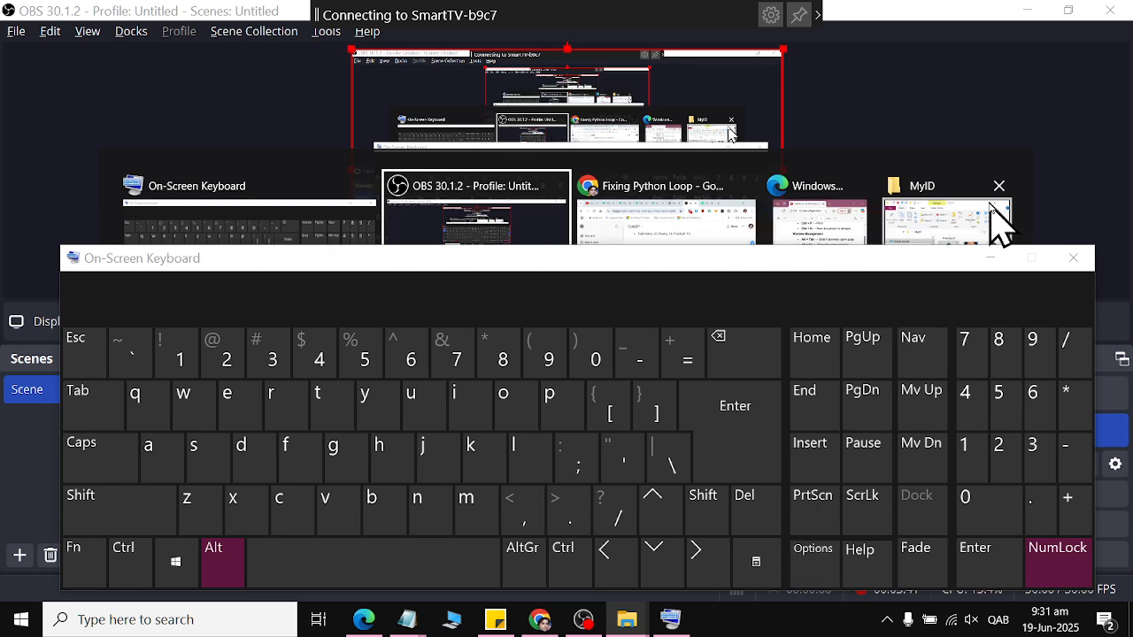
key(Tab)
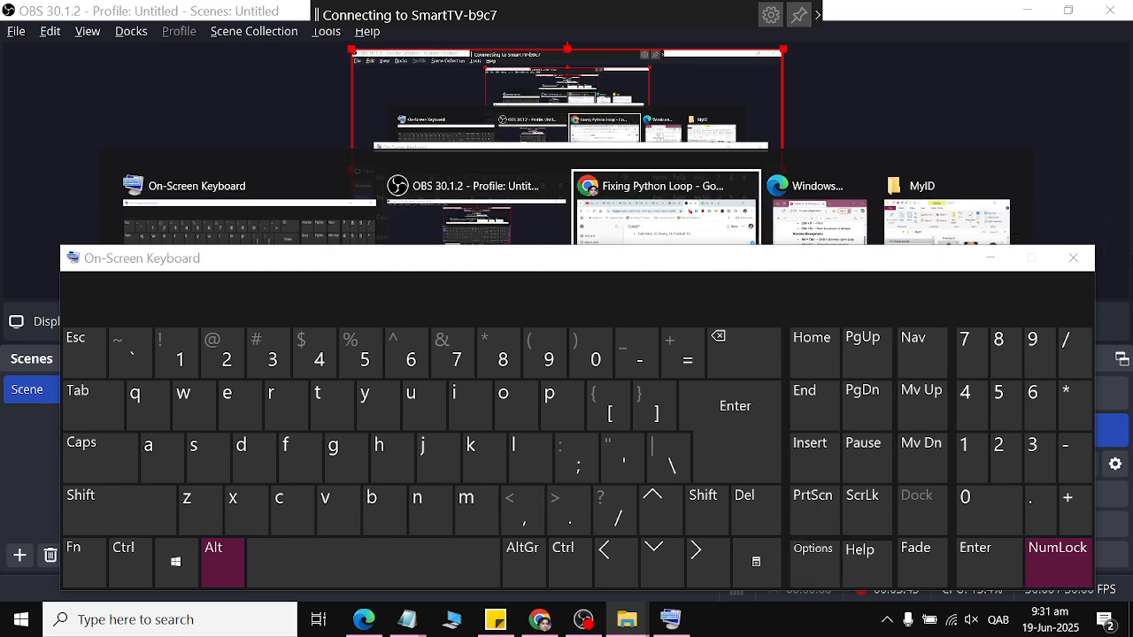
key(Tab)
key(Tab)
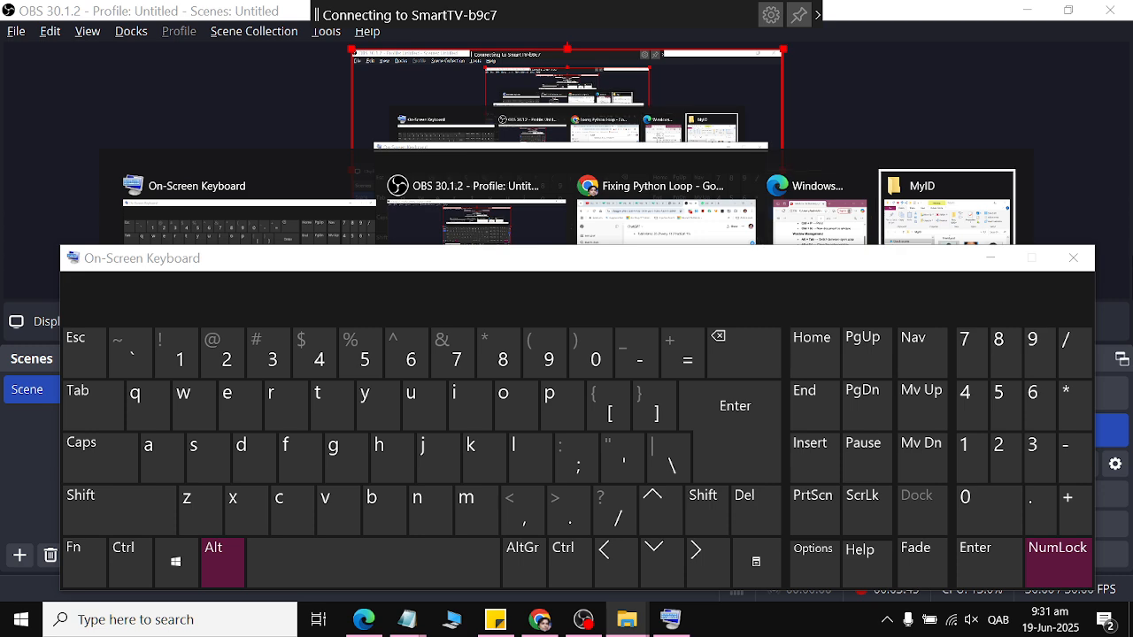
click(953, 210)
click(991, 258)
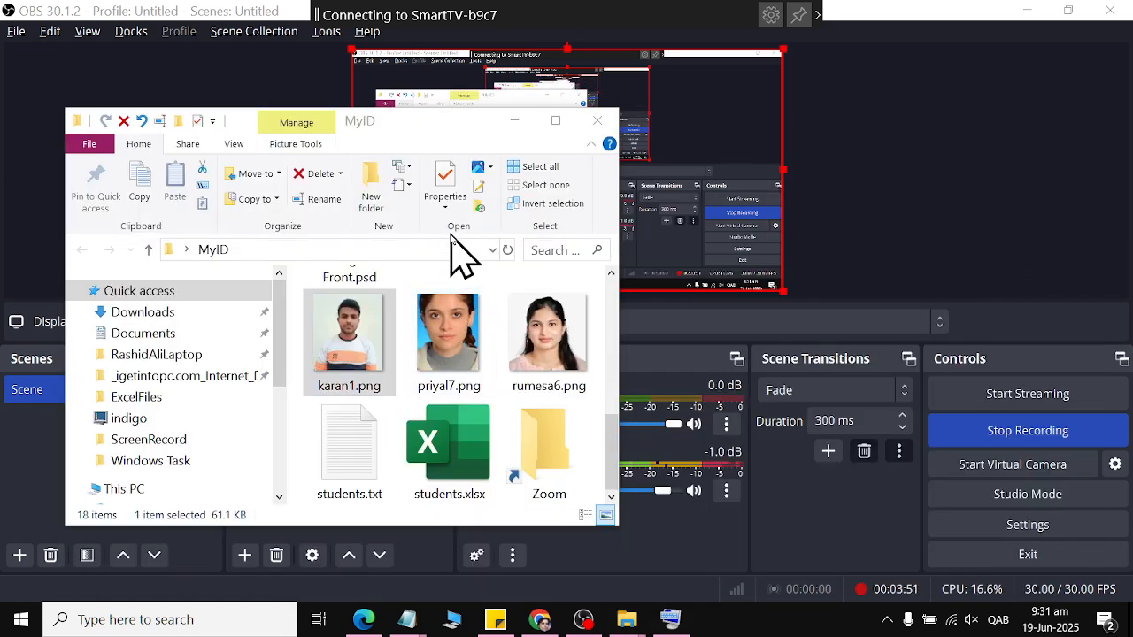
Cycle through the open windows in the window switcher and switch to the Windows Task folder.
key(alt+Tab)
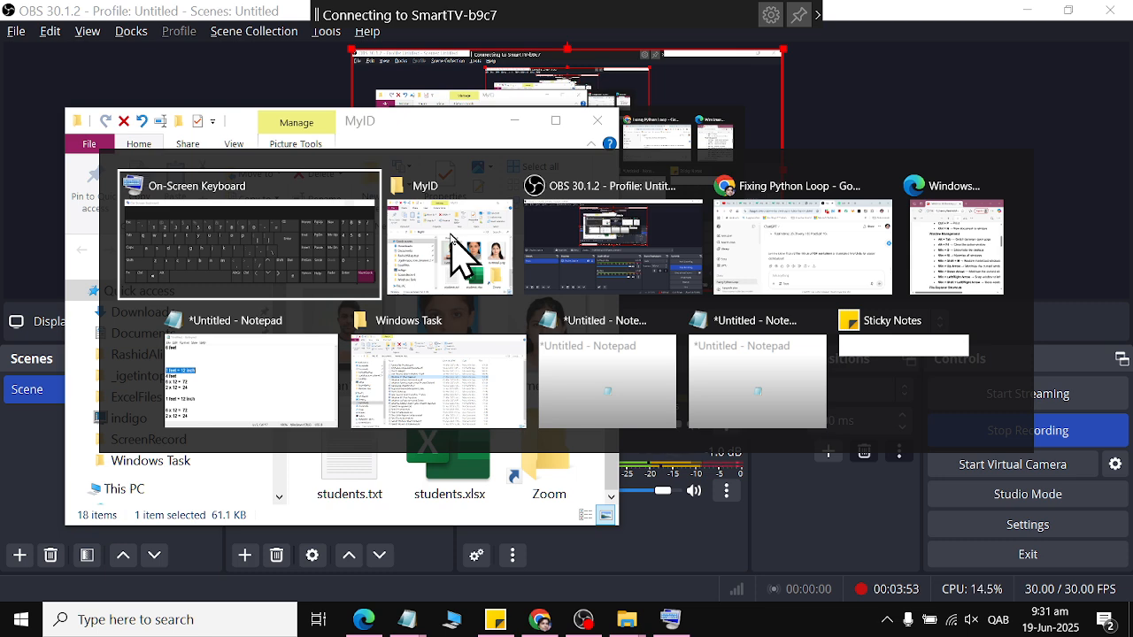
key(alt+Tab)
key(alt+Tab)
key(alt+Tab)
key(alt+Tab)
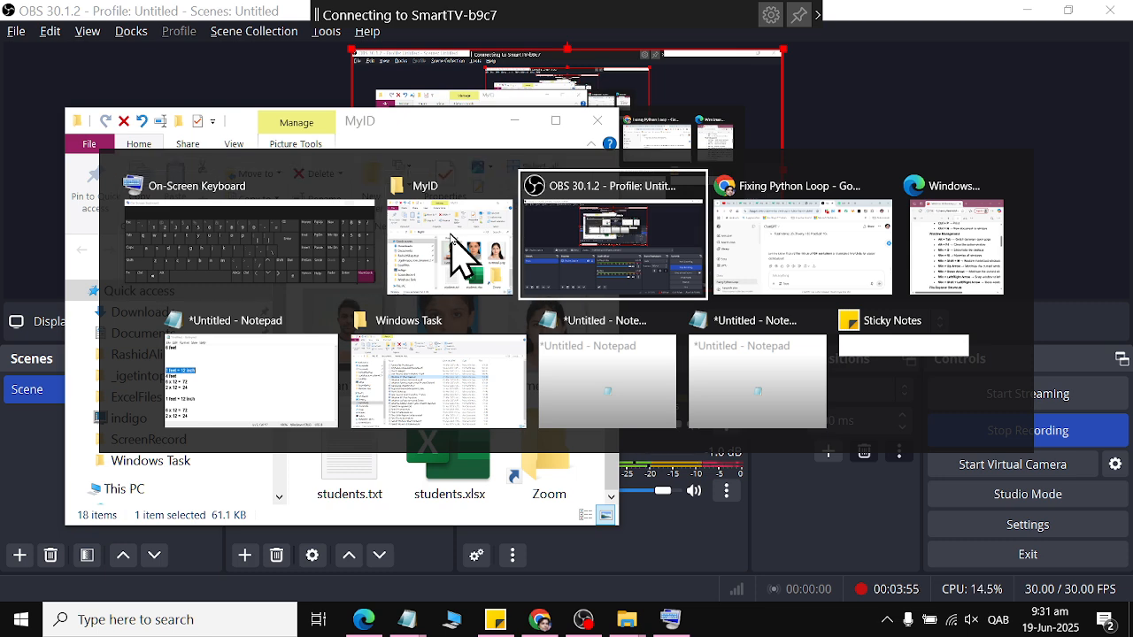
key(alt+Tab)
key(alt+Tab)
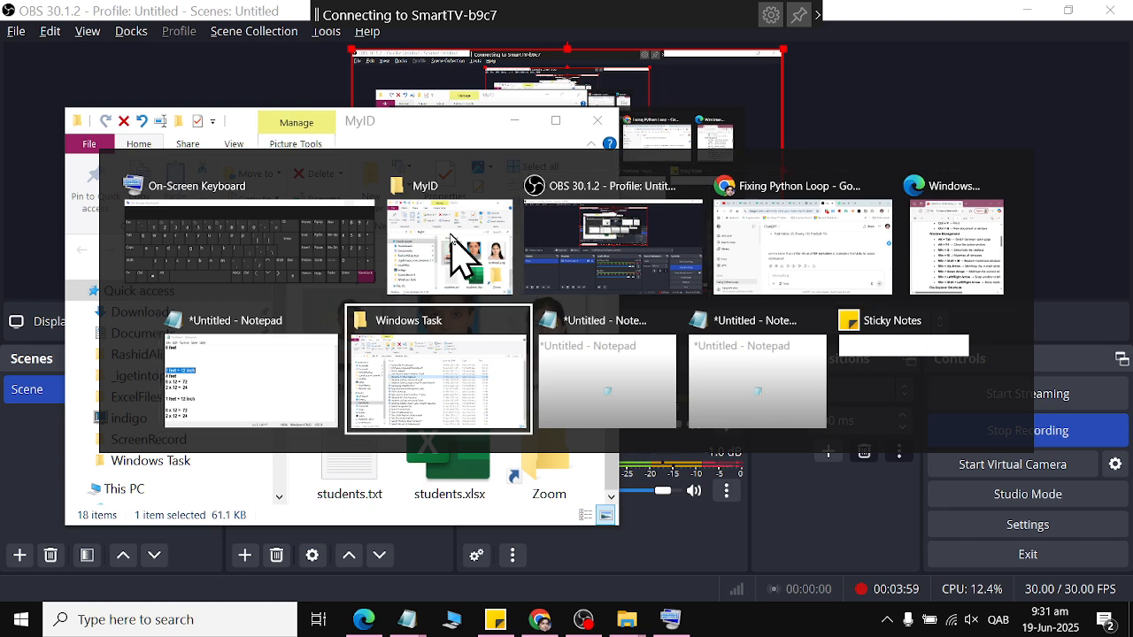
key(alt+Tab)
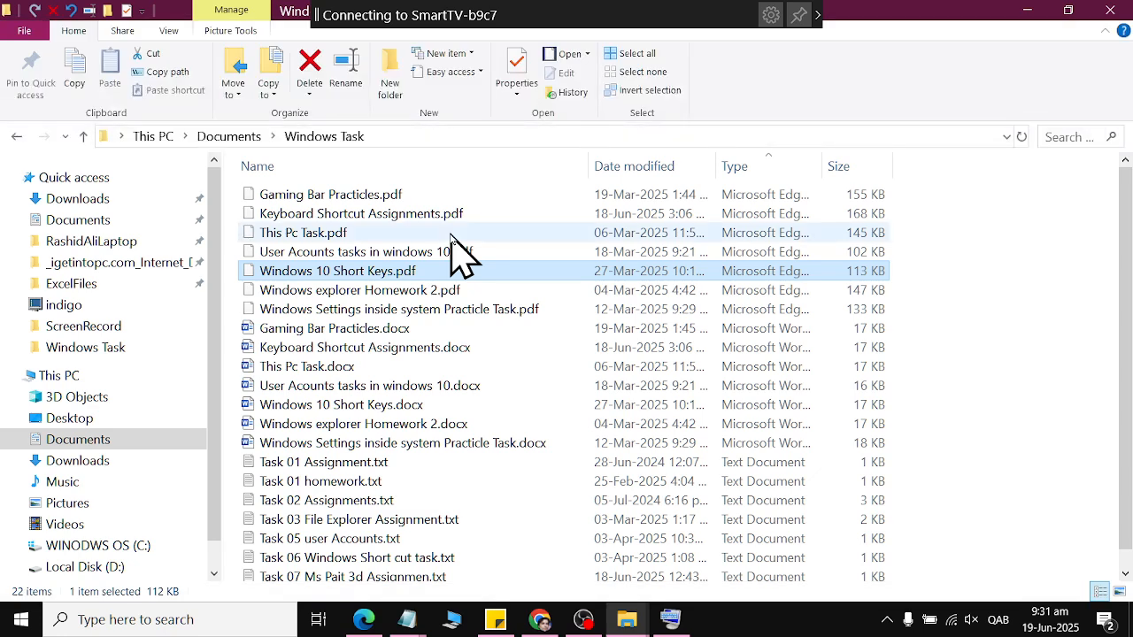
Cycle through the open windows again, switching to Chrome and to the untitled Notepad window containing the feet-to-inch notes.
key(alt+Tab)
key(alt+Tab)
key(alt+Tab)
key(alt+Tab)
key(alt+Tab)
key(alt+Tab)
key(alt+Tab)
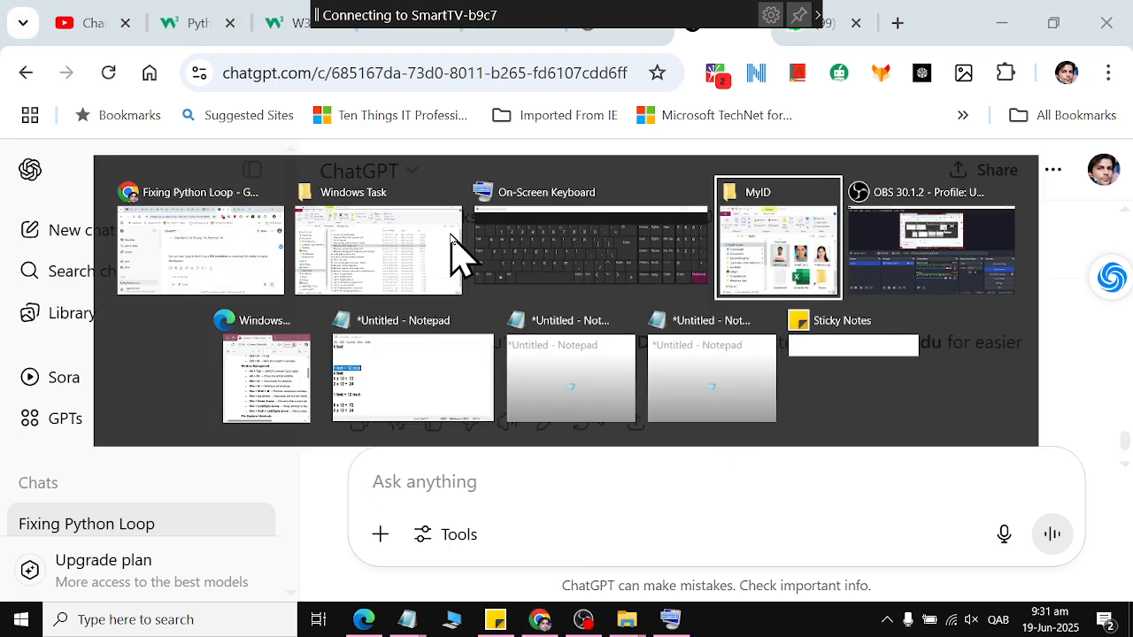
key(alt+Tab)
key(alt+Tab)
key(alt+Tab)
key(alt+Tab)
key(alt+Tab)
key(alt+Tab)
key(alt+Tab)
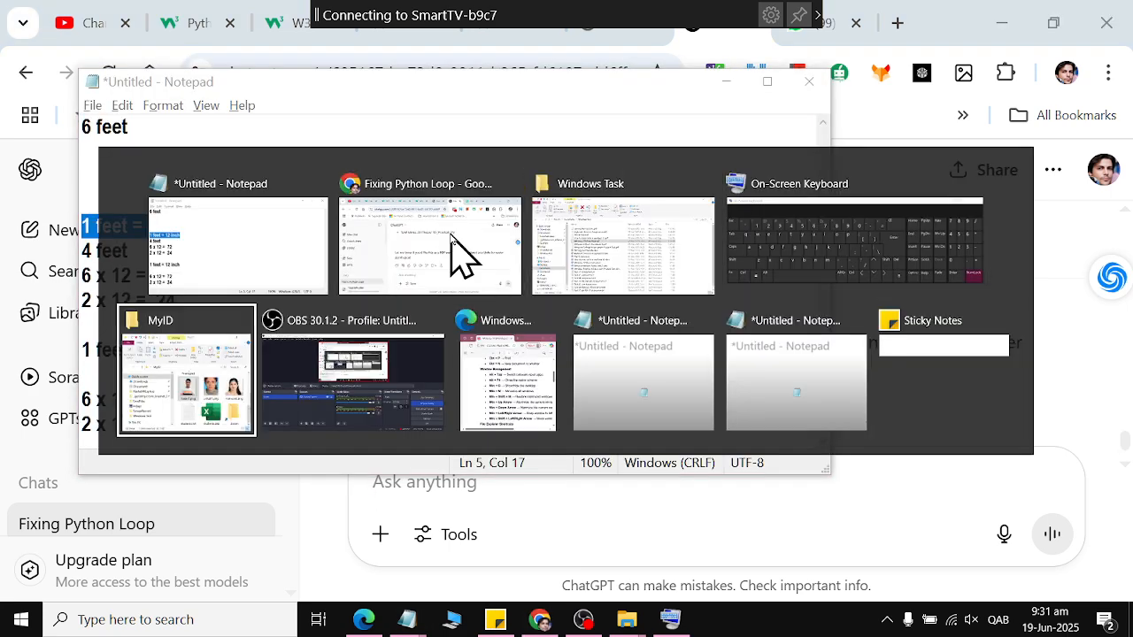
Switch to the shortcuts PDF in Edge and highlight the description "Close the active window".
key(alt+Tab)
key(alt+Tab)
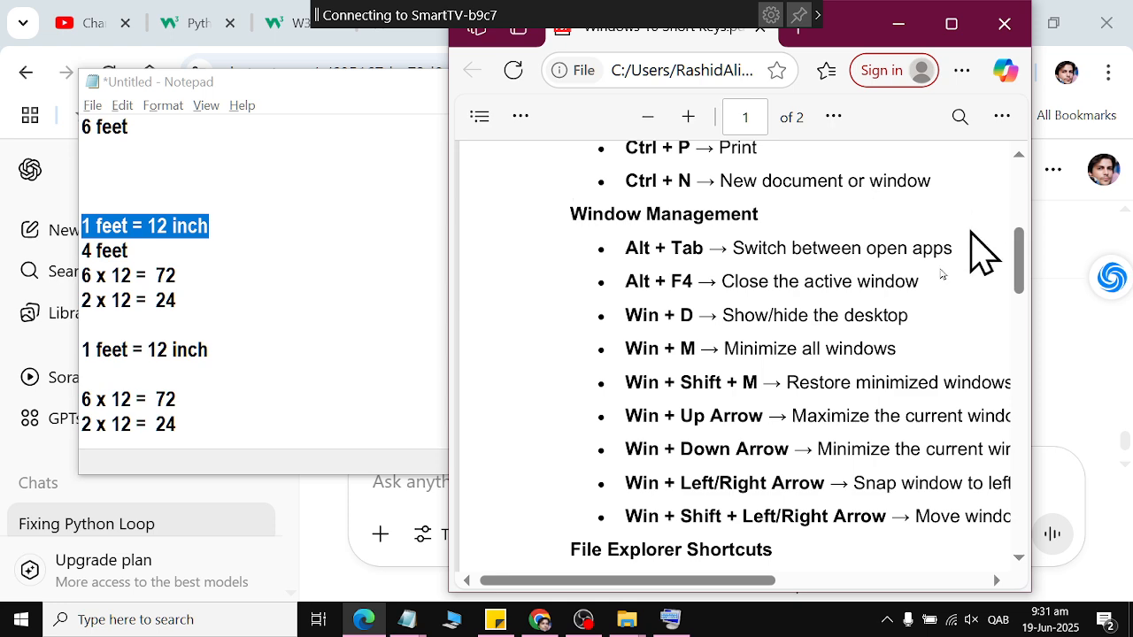
drag(722, 281, 927, 281)
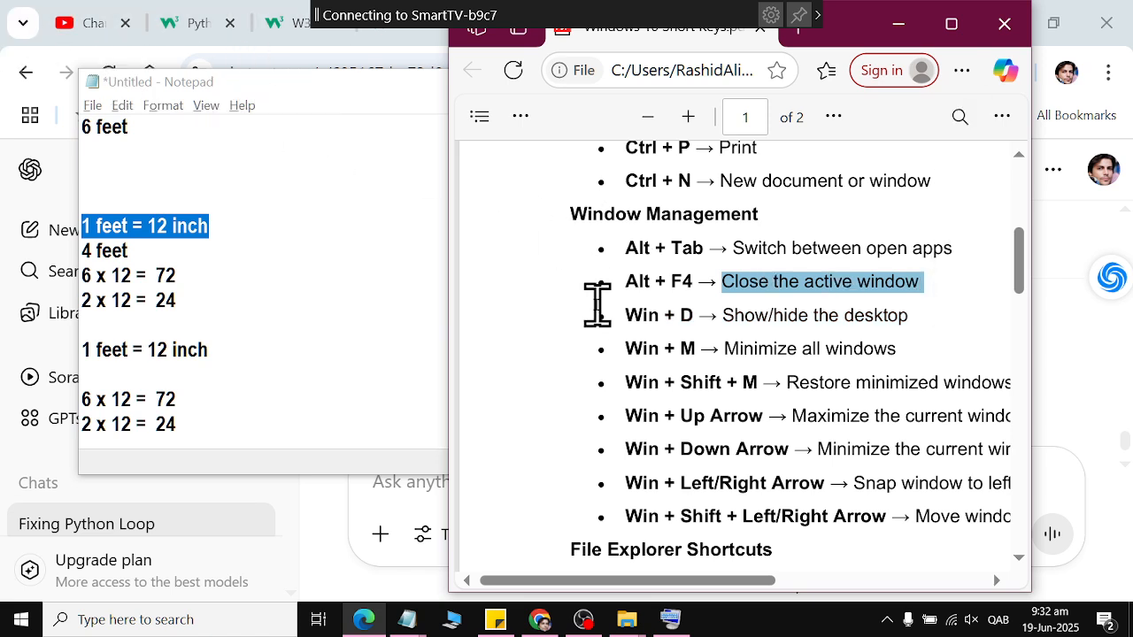
Show the desktop, then open computer (16).txt in Notepad and move its window higher up.
key(super+d)
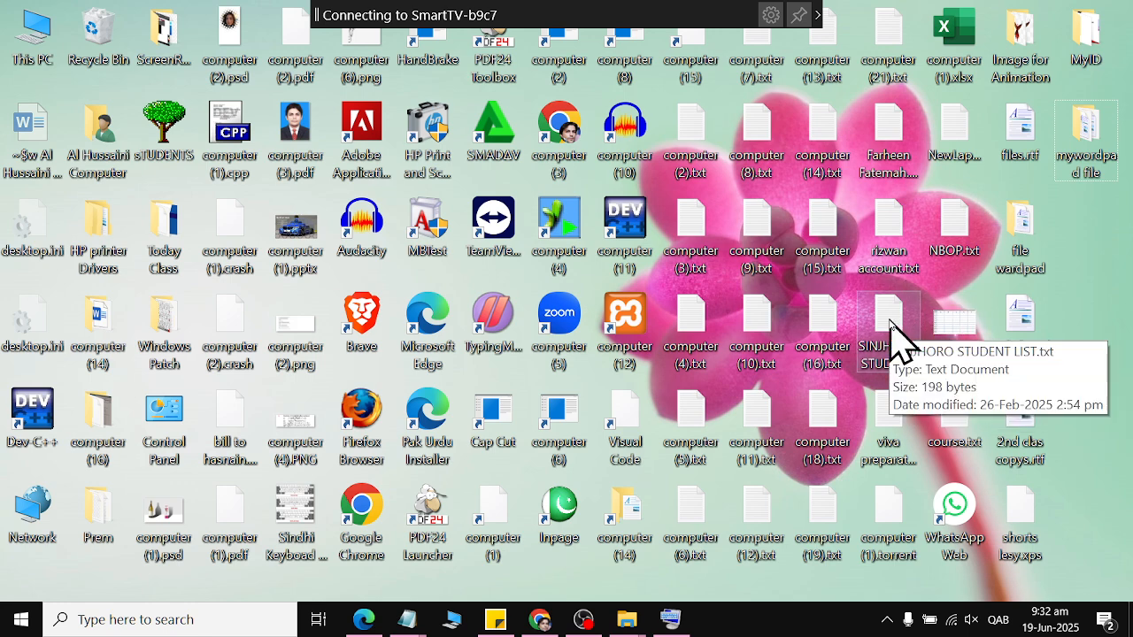
double_click(830, 330)
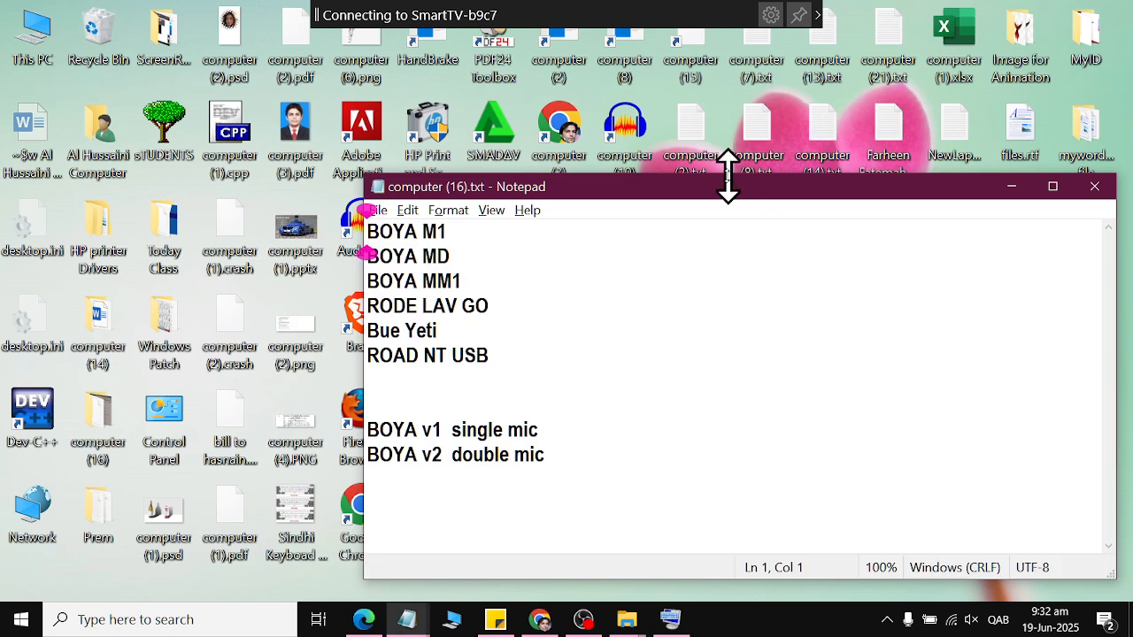
drag(725, 177, 650, 139)
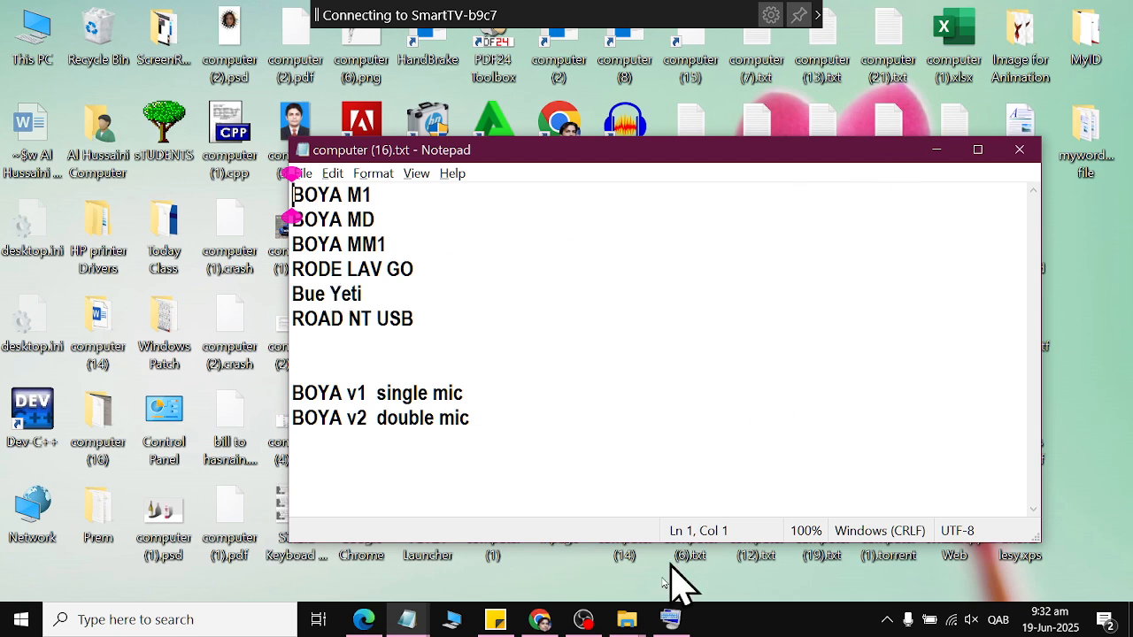
Bring the MyID and Windows Task folder windows up over the Notepad window.
click(627, 619)
click(699, 575)
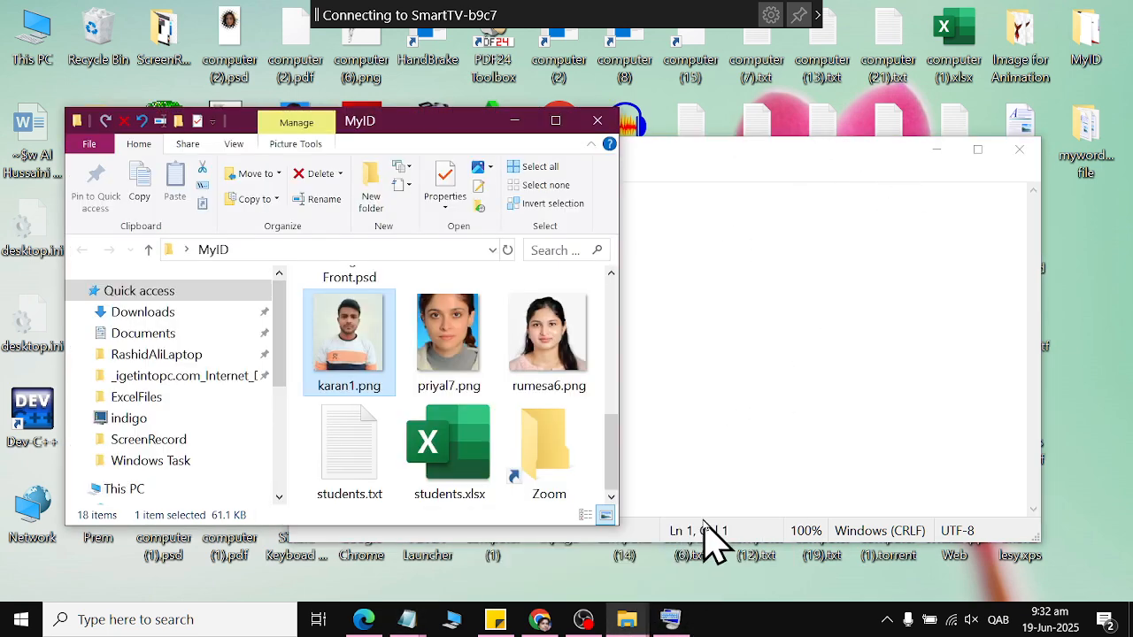
click(626, 619)
click(548, 557)
Restore and close the On-Screen Keyboard, and move the MyID window aside to uncover the Windows Task file names.
click(673, 618)
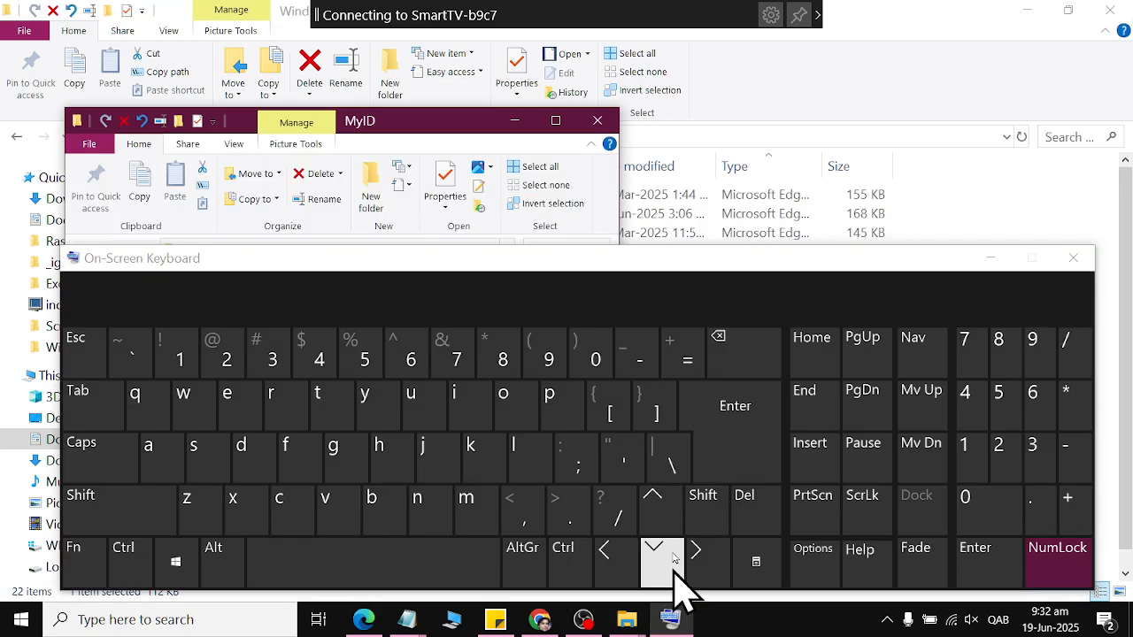
click(1073, 258)
drag(418, 128, 890, 133)
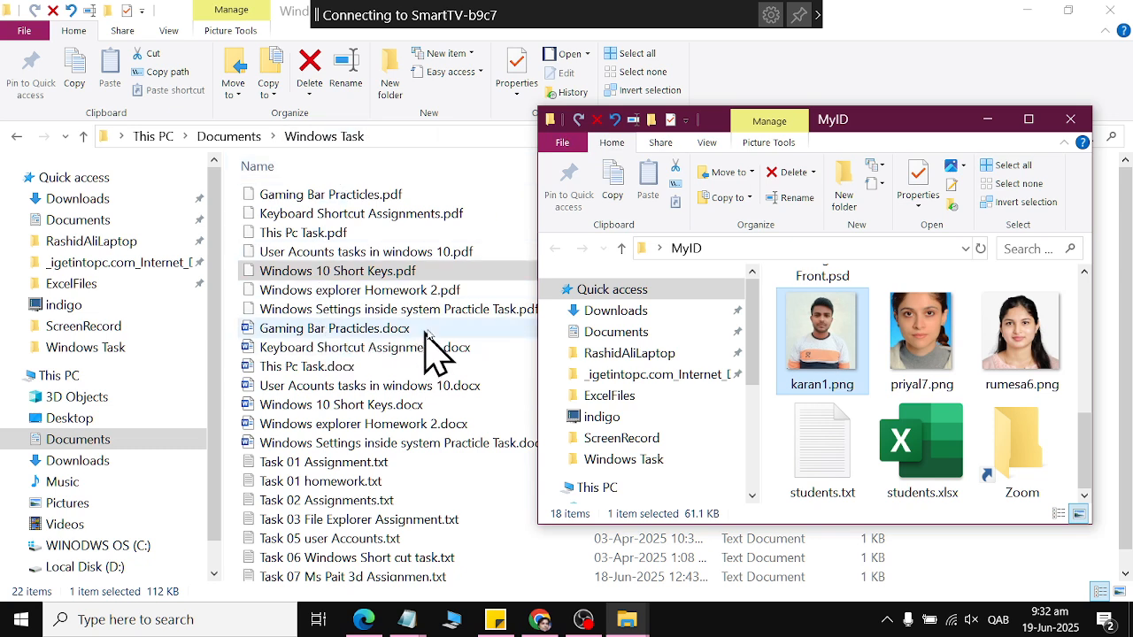
Close the Windows Task folder window and the computer (16).txt Notepad window, making each one active first.
click(364, 216)
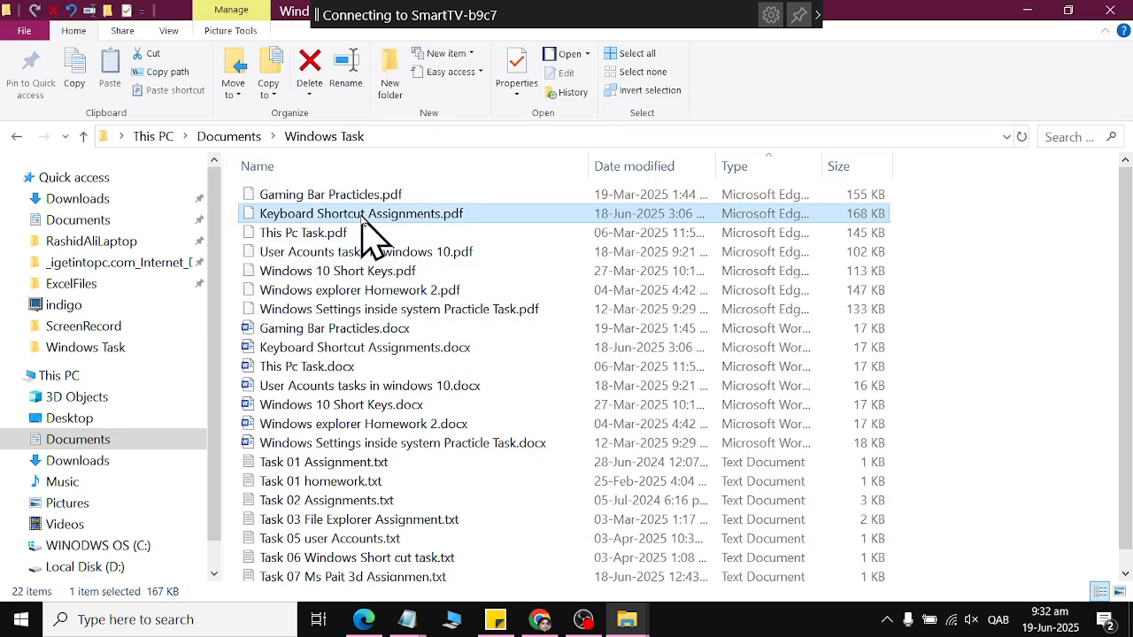
key(alt+F4)
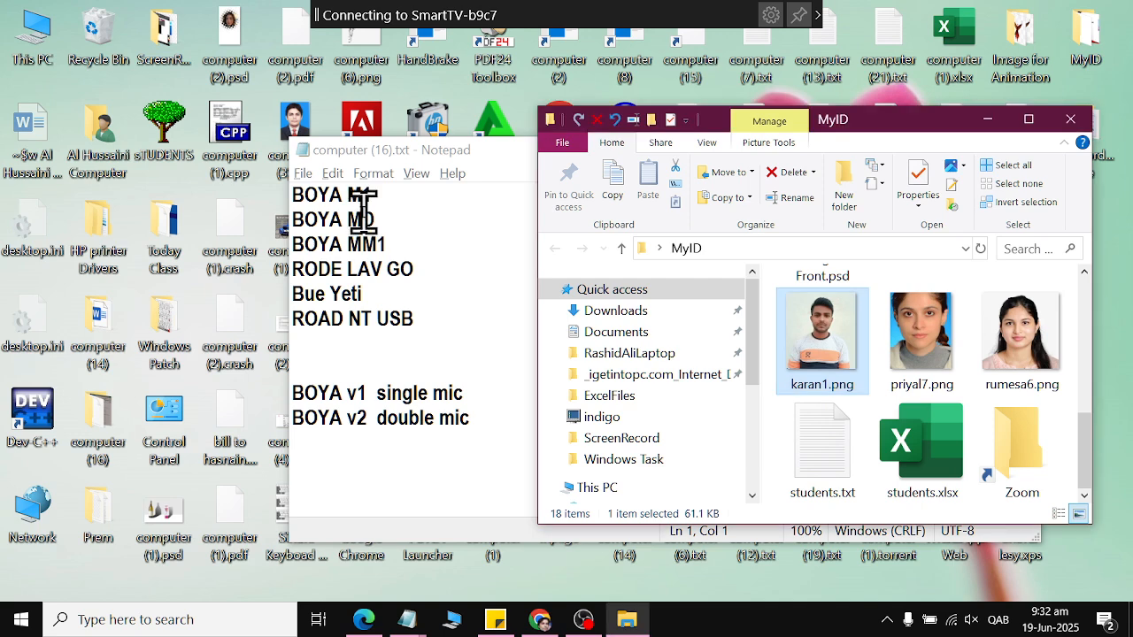
click(420, 342)
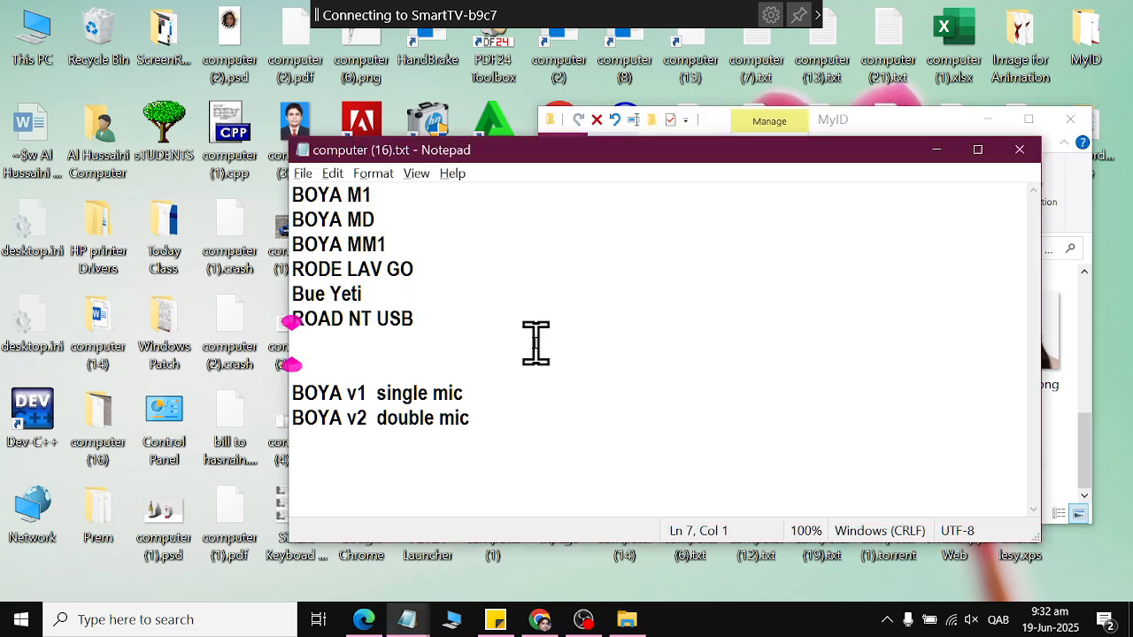
key(alt+F4)
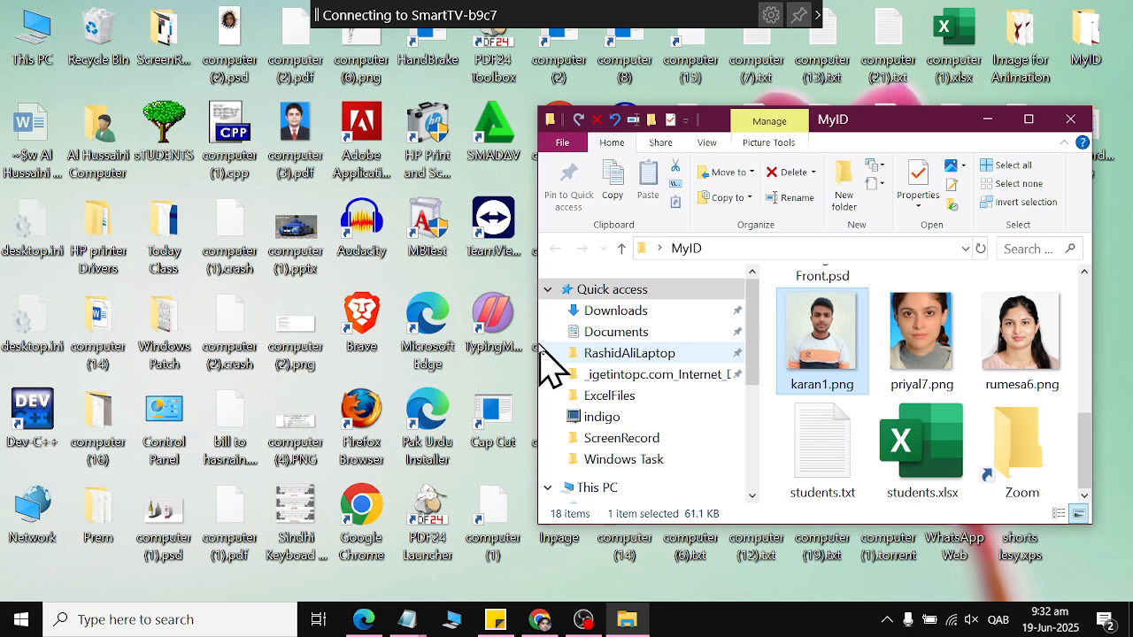
Open the On-Screen Keyboard, mark its Alt key, and close it to return to the MyID window.
key(super+r)
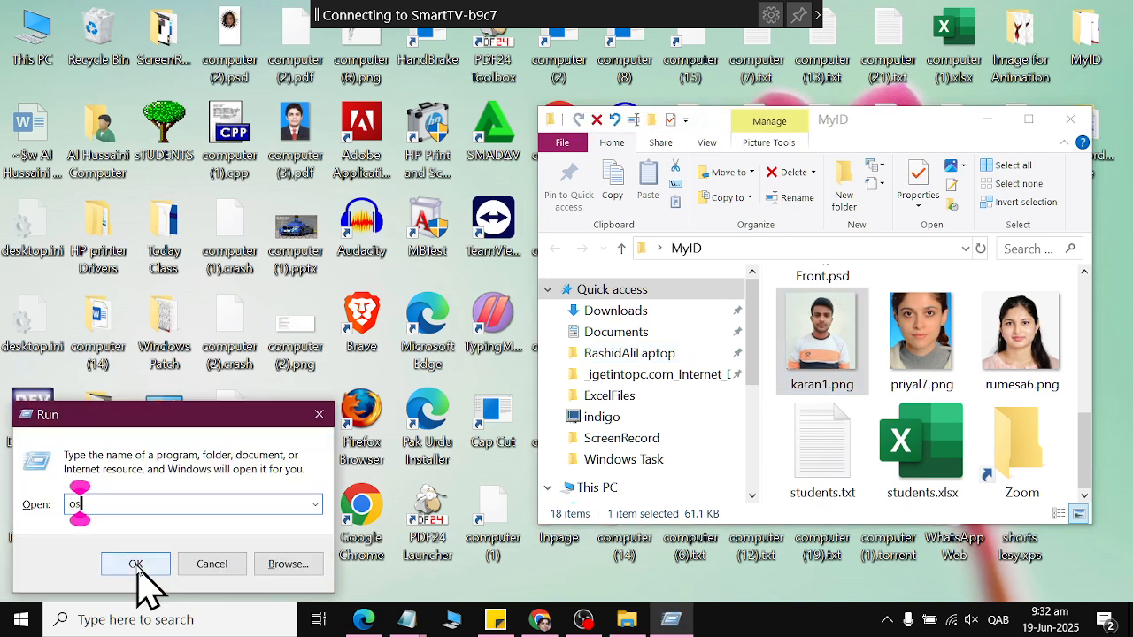
click(139, 566)
click(219, 579)
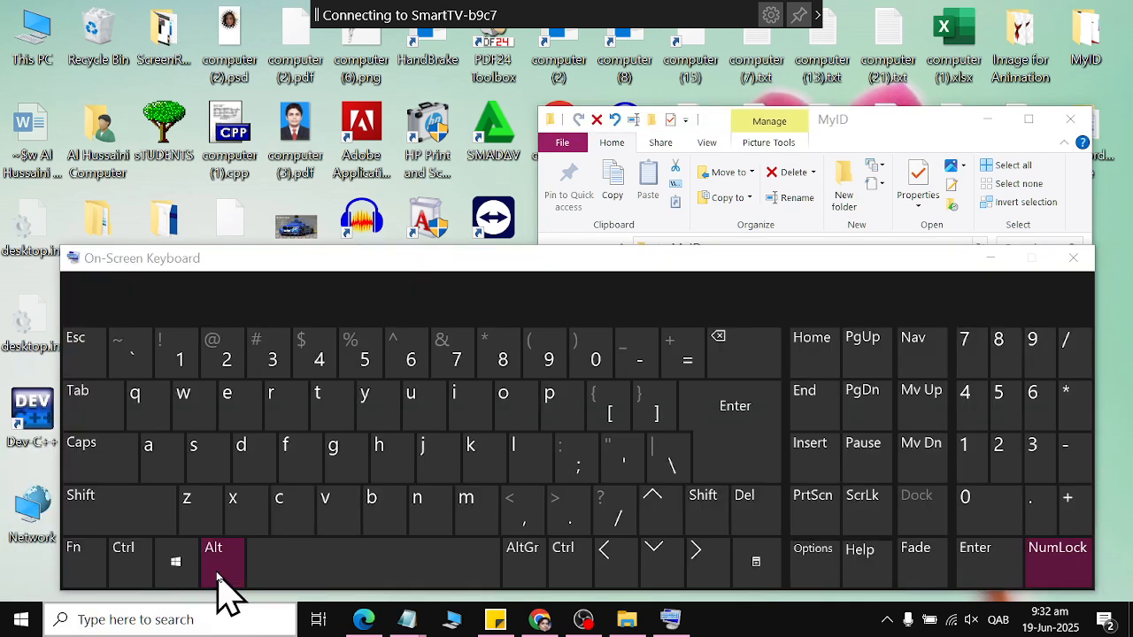
click(1058, 259)
double_click(823, 389)
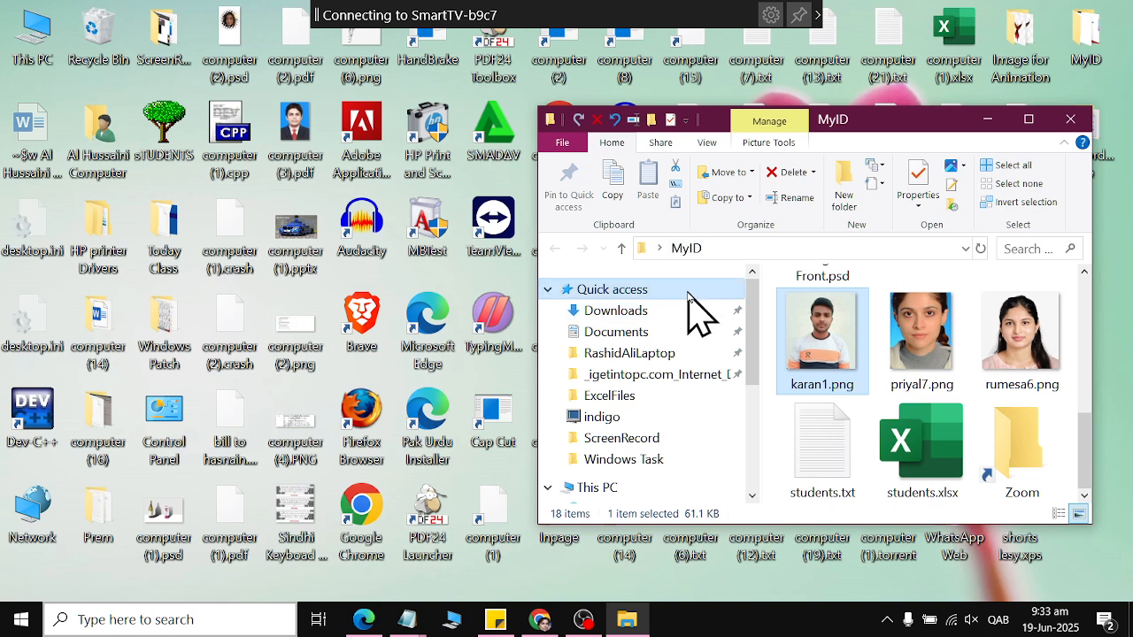
Bring the shortcuts PDF forward and select its "Win + D → Show/hide the desktop" line.
click(364, 619)
drag(627, 317, 945, 307)
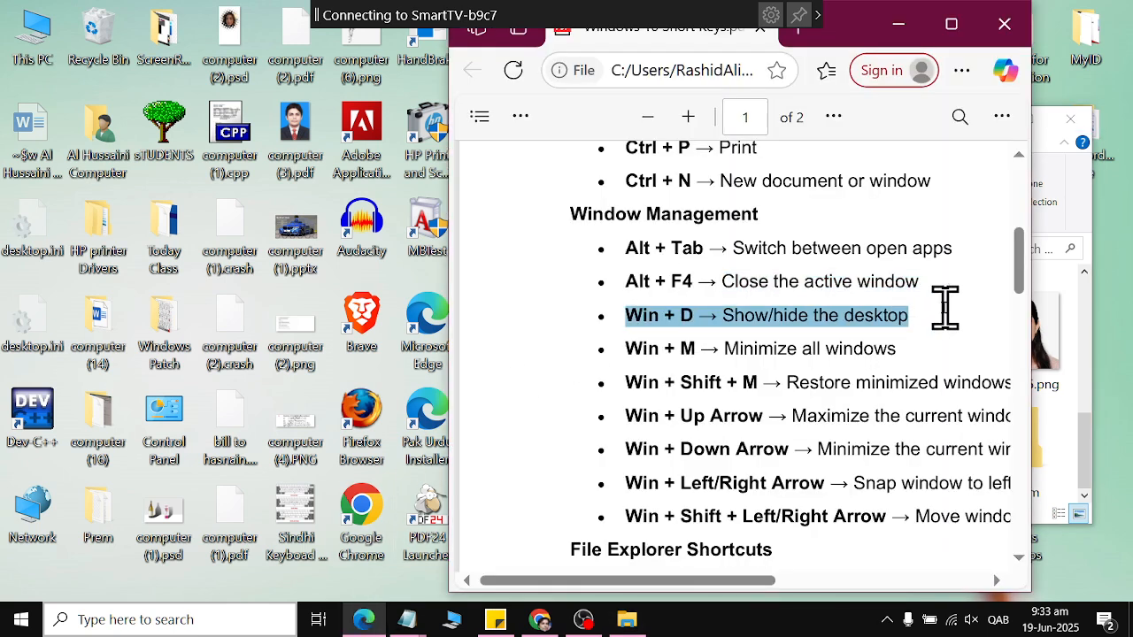
Bring up Chrome, the "F1 to F12" and "JPEG / JPG" Notepad windows, and This PC, one after another.
click(539, 620)
mouse_move(416, 620)
click(379, 538)
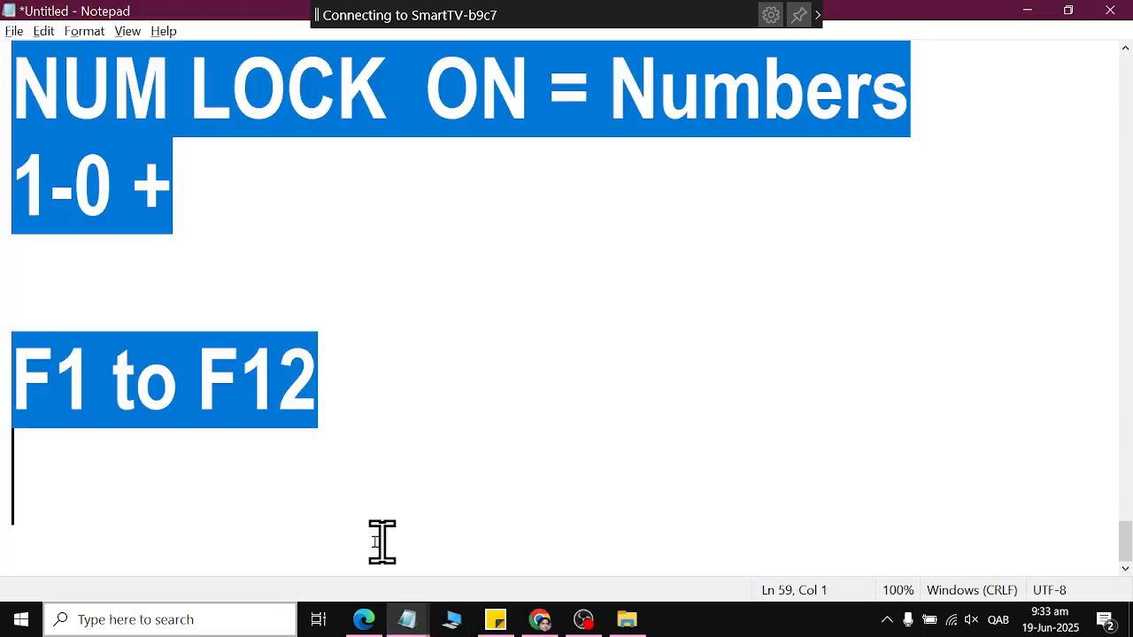
click(297, 589)
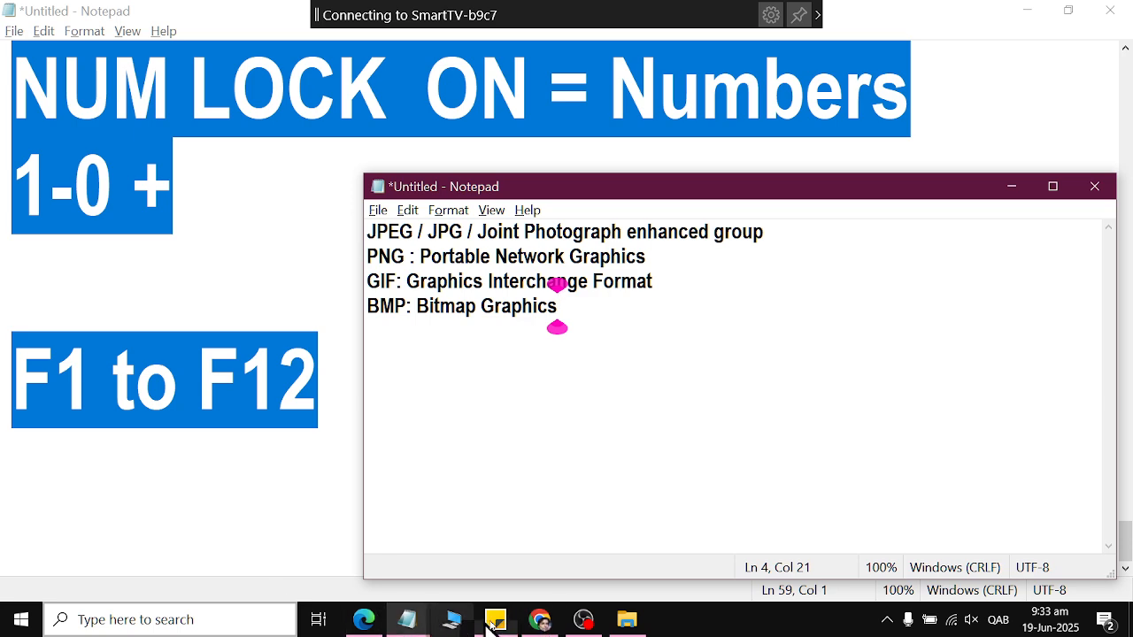
click(549, 389)
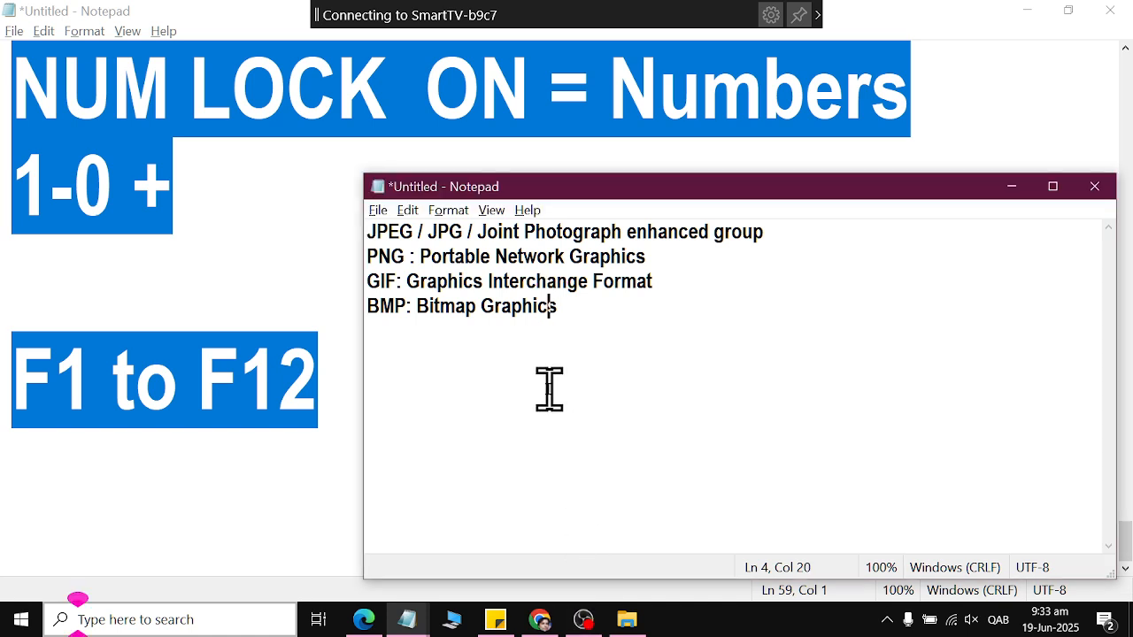
click(454, 620)
Cycle through the open windows in the app switcher and switch to the Notepad window containing "F1 to F12".
key(alt+Tab)
key(alt+Tab)
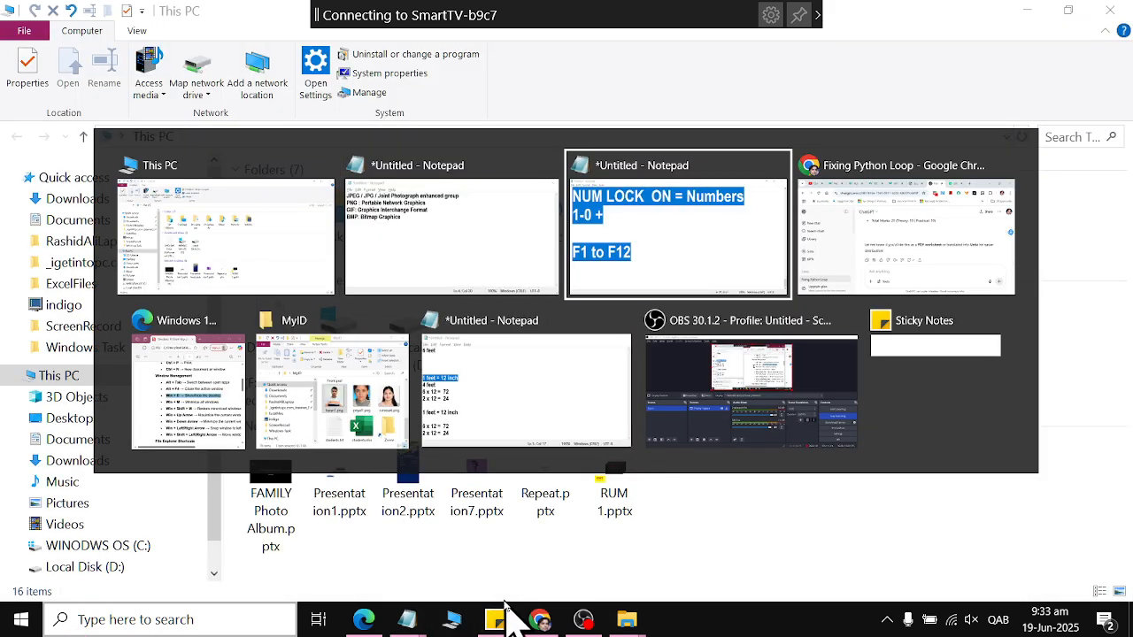
key(alt+Tab)
key(alt+Tab)
key(alt+Tab)
key(alt+Tab)
key(alt+Tab)
key(alt+Tab)
key(alt+Tab)
key(alt+Tab)
key(alt+Tab)
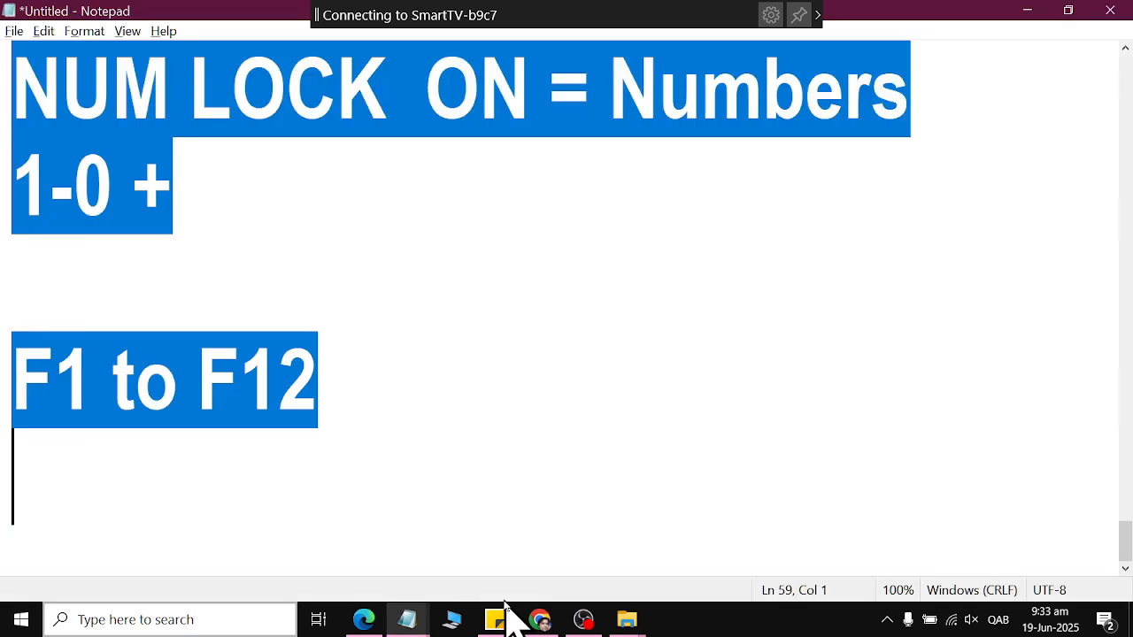
Open the On-Screen Keyboard with osk, mark its Windows key, then close the keyboard and dismiss the Start menu.
key(super+r)
text(osk)
key(Return)
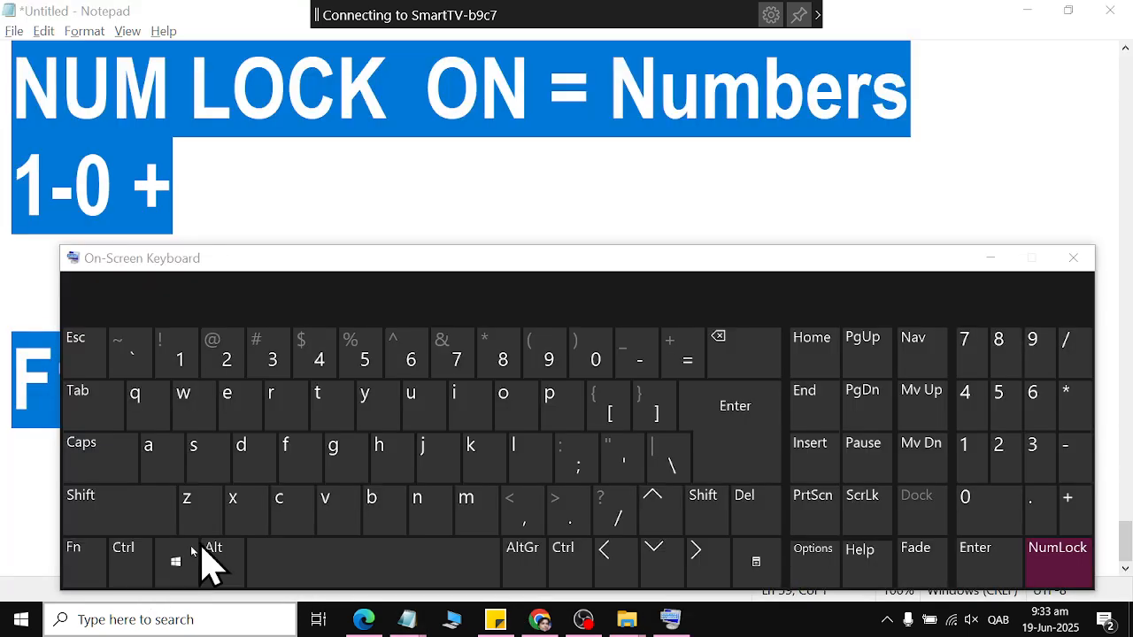
click(179, 574)
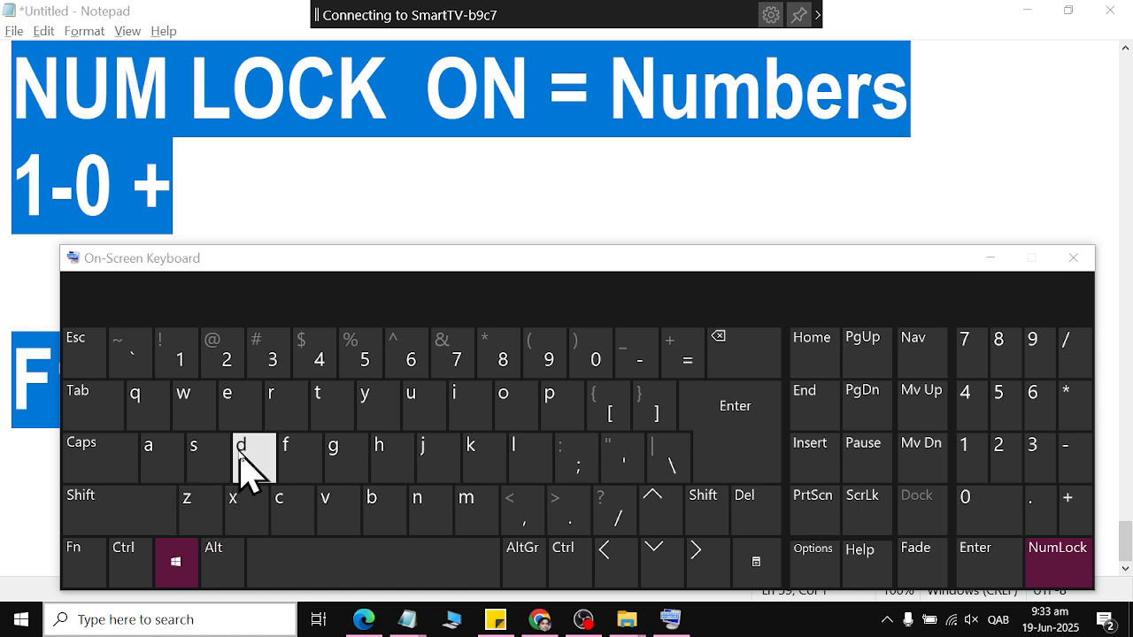
click(1074, 258)
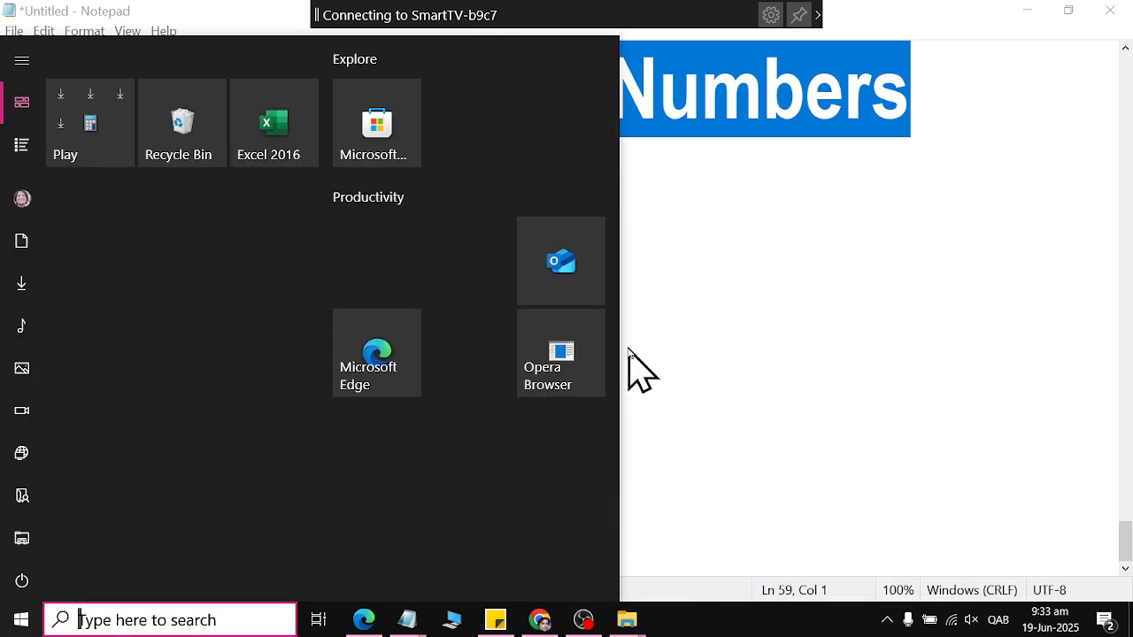
click(726, 346)
Show the desktop, bring the hidden windows back, and return to This PC.
key(super+d)
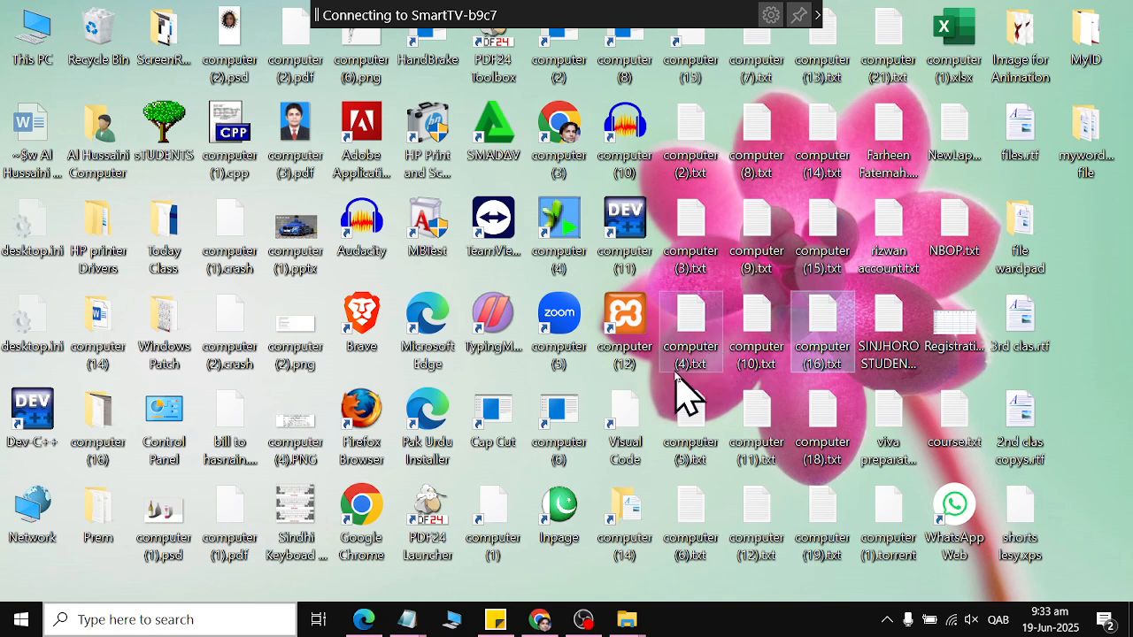
key(super+d)
key(super+e)
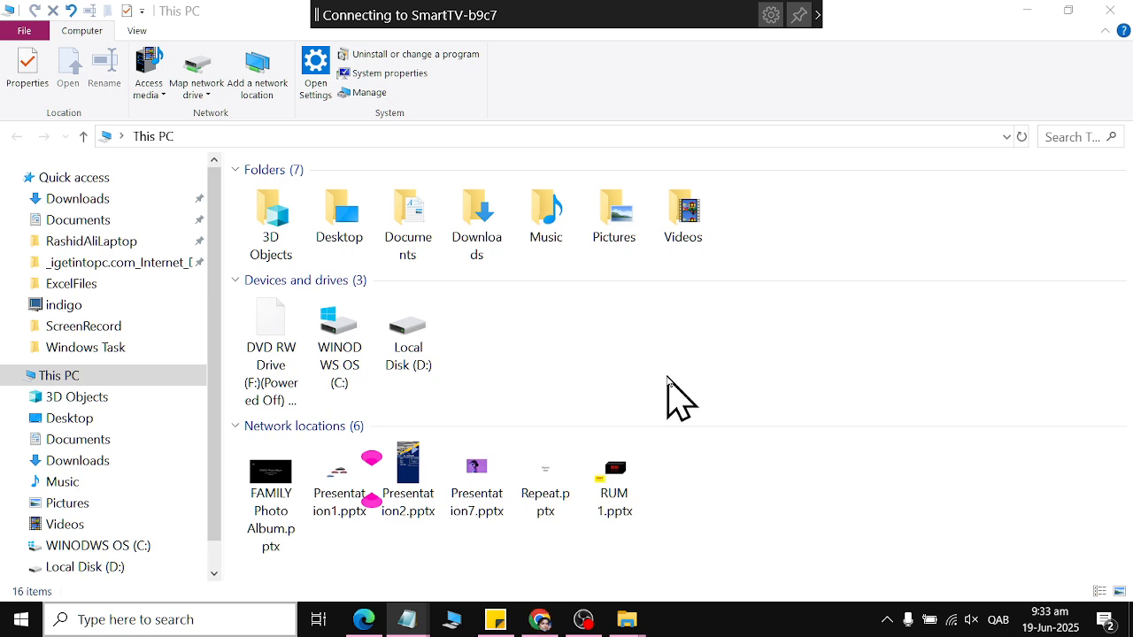
Select the "Win + M → Minimize all windows" line in the shortcuts PDF, then minimize all windows from This PC.
click(370, 620)
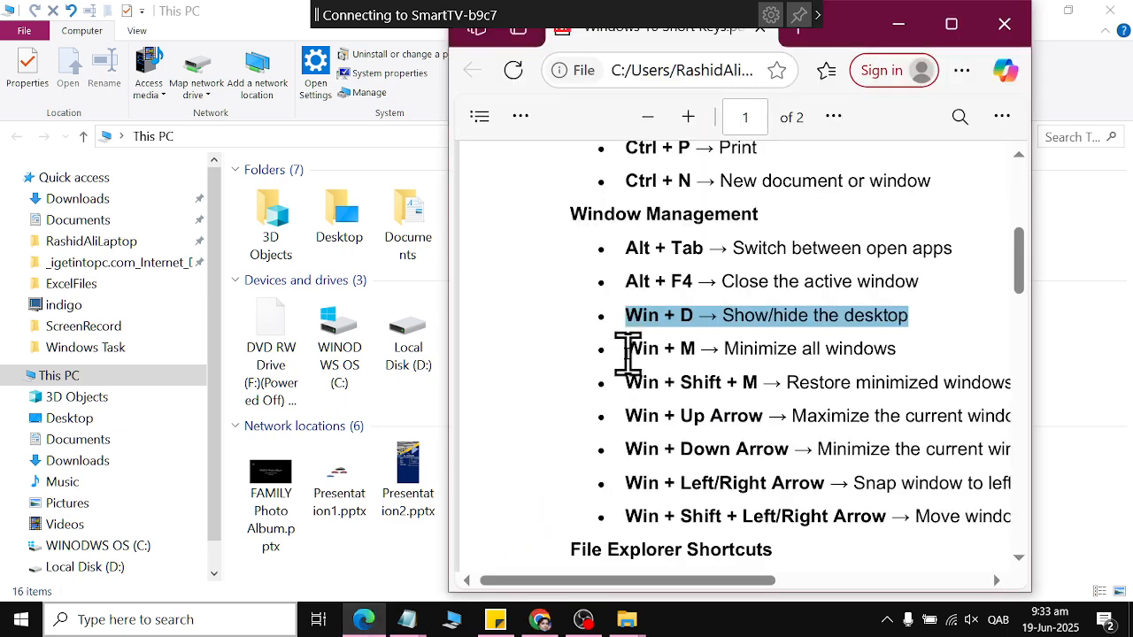
drag(625, 350, 931, 336)
click(380, 417)
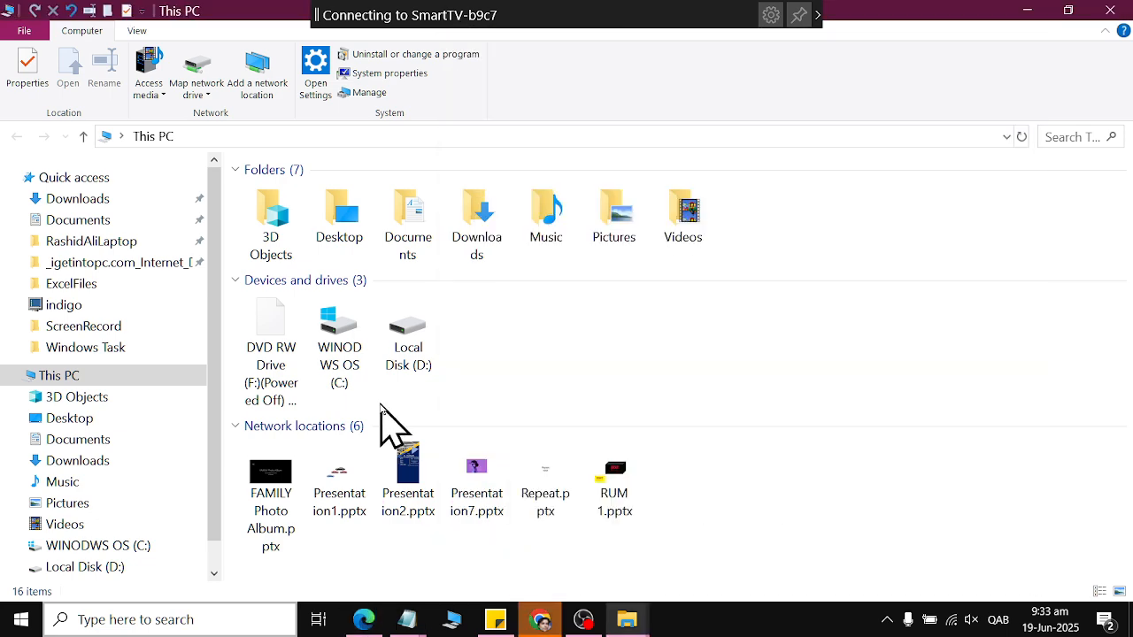
key(super+m)
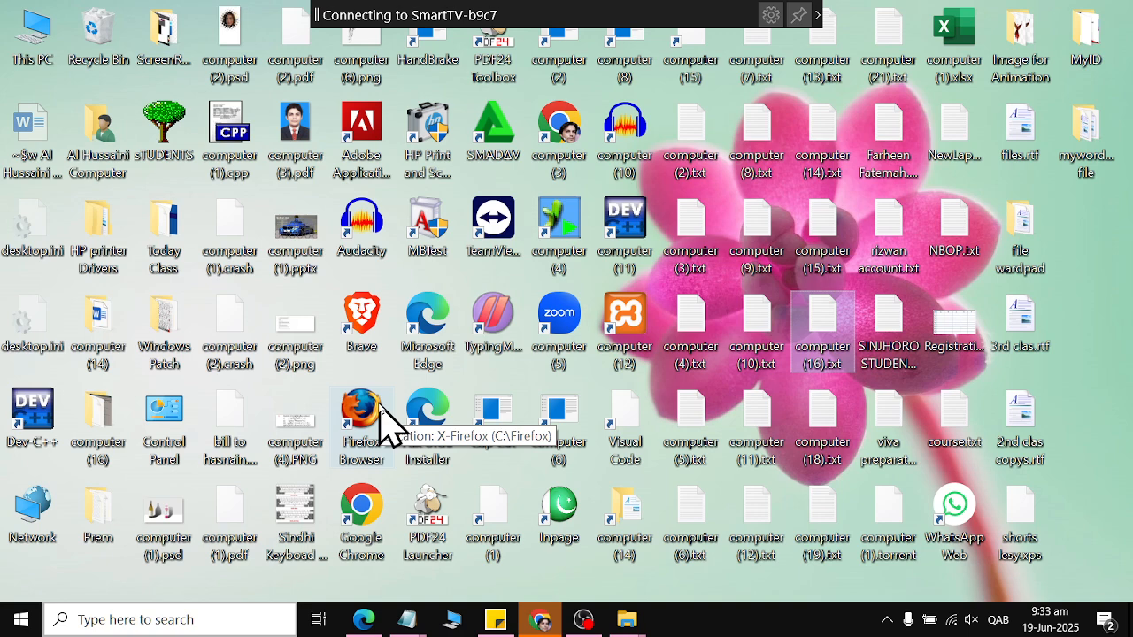
Switch back to the minimized This PC window, then to the Notepad window listing JPEG, PNG, GIF and BMP.
key(alt+Tab)
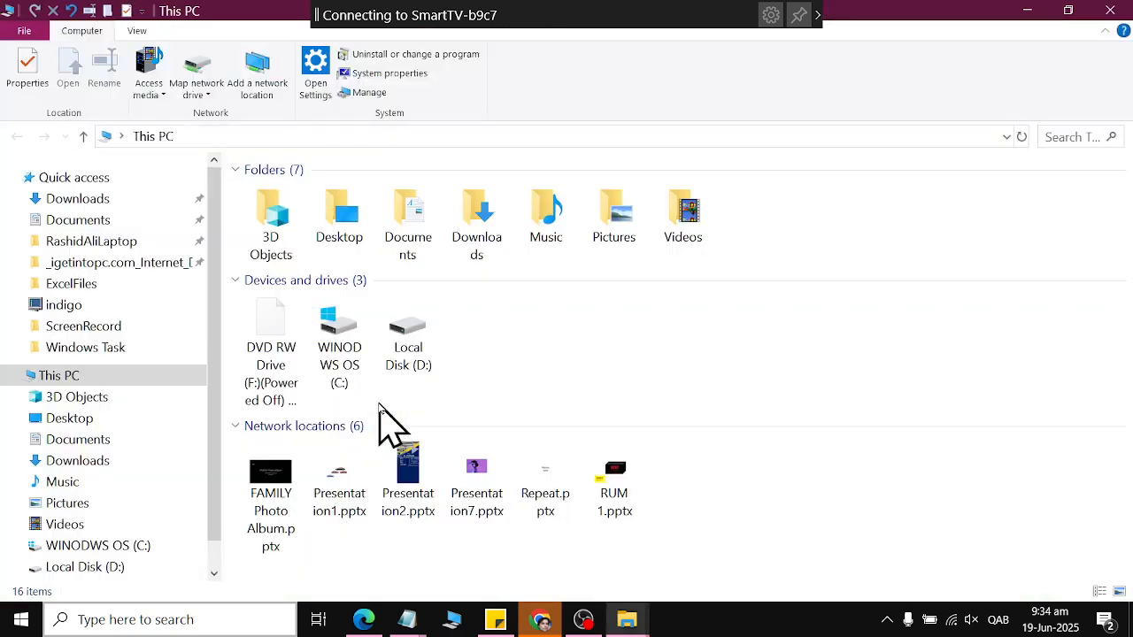
key(alt+Tab)
key(Tab)
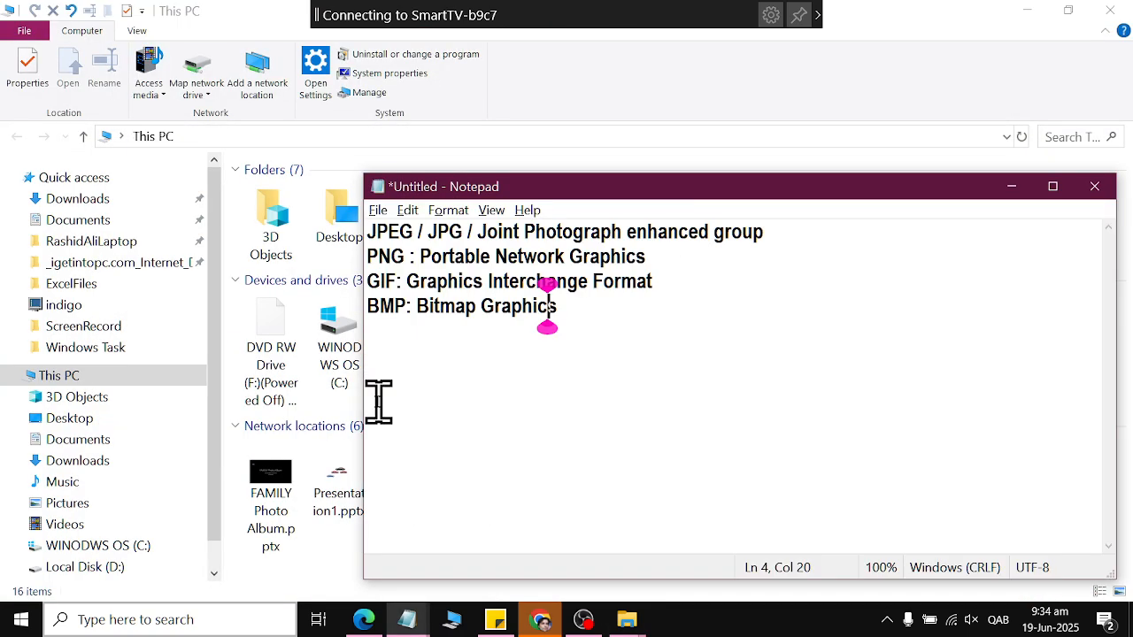
Show the desktop, restore the This PC and Notepad windows, and show the desktop again.
key(super+d)
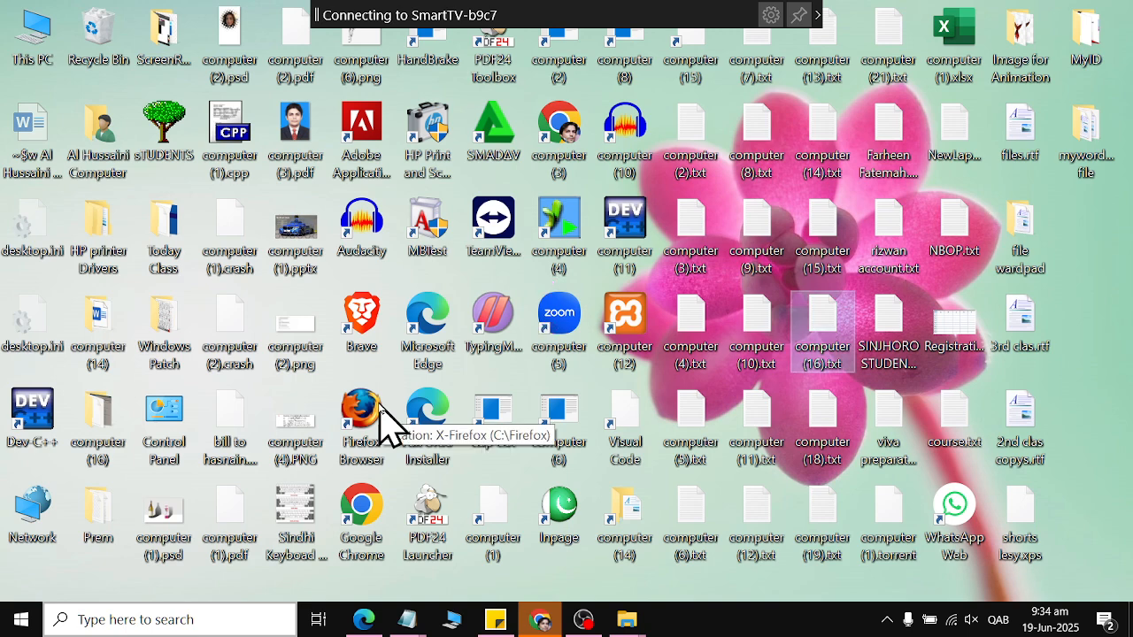
key(super+d)
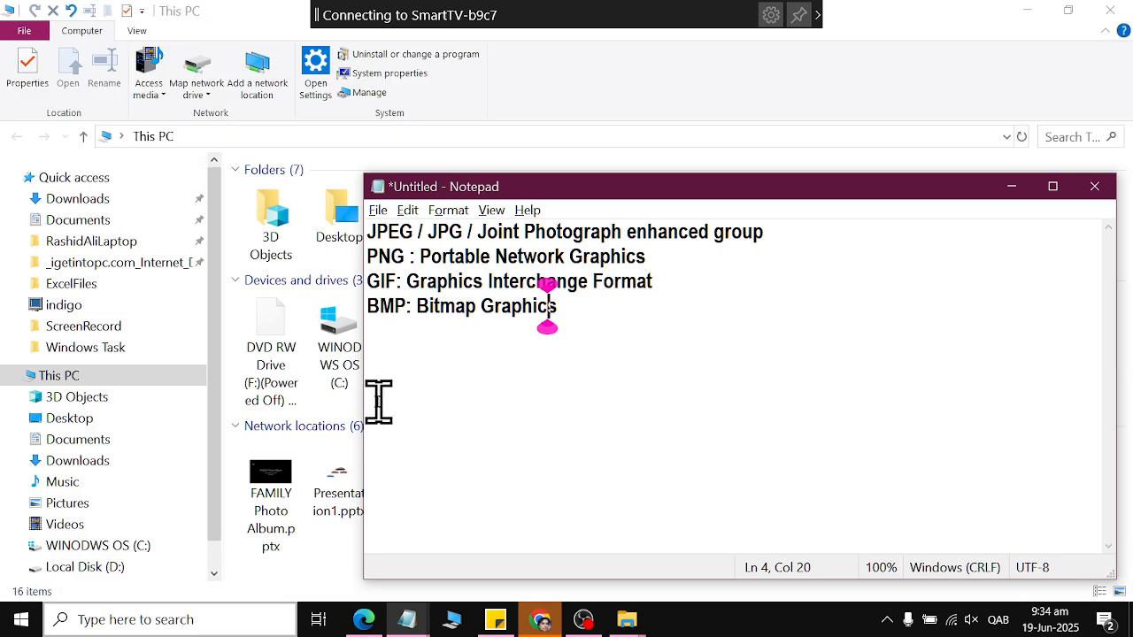
key(super+d)
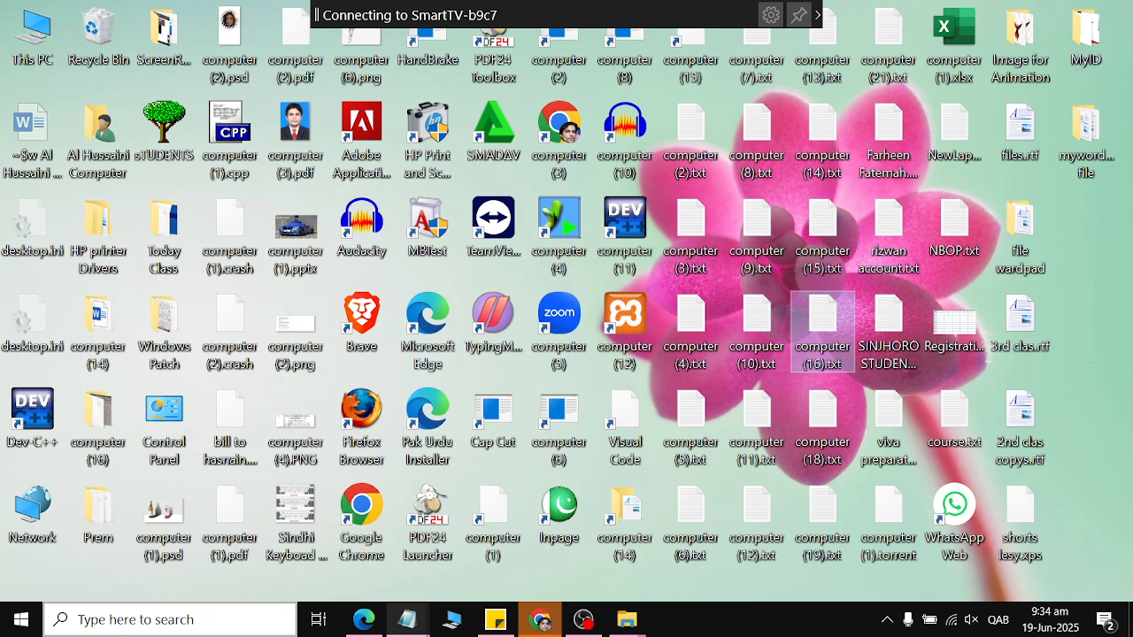
Select the "Win + Shift + M → Restore minimized windows" line in the PDF, then bring up OBS, This PC and the PDF.
click(363, 620)
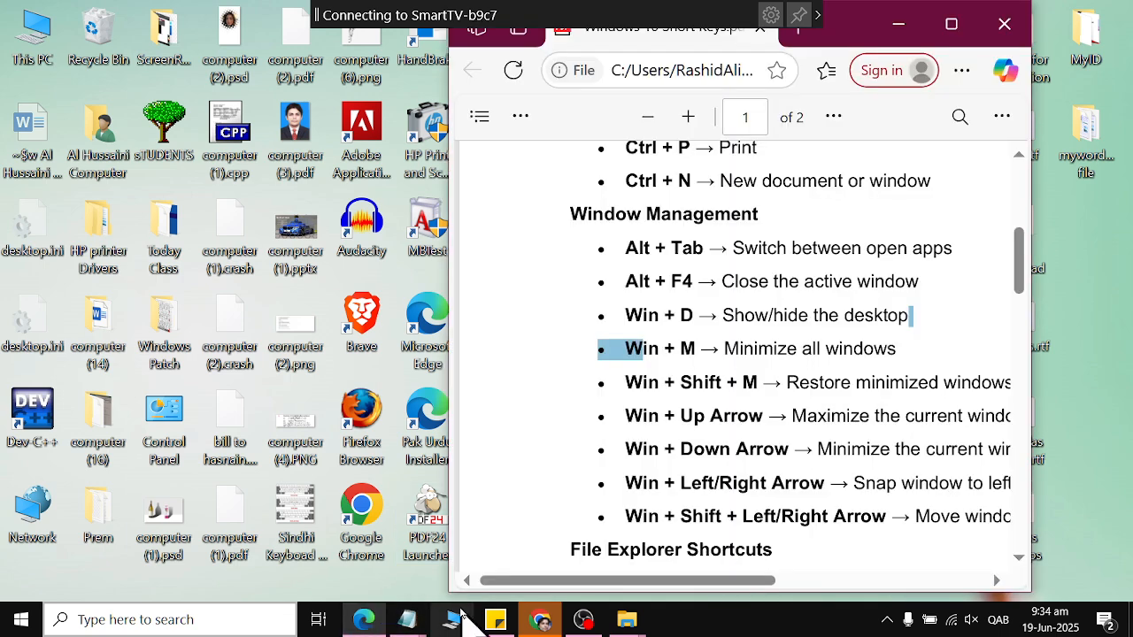
drag(626, 383, 1027, 382)
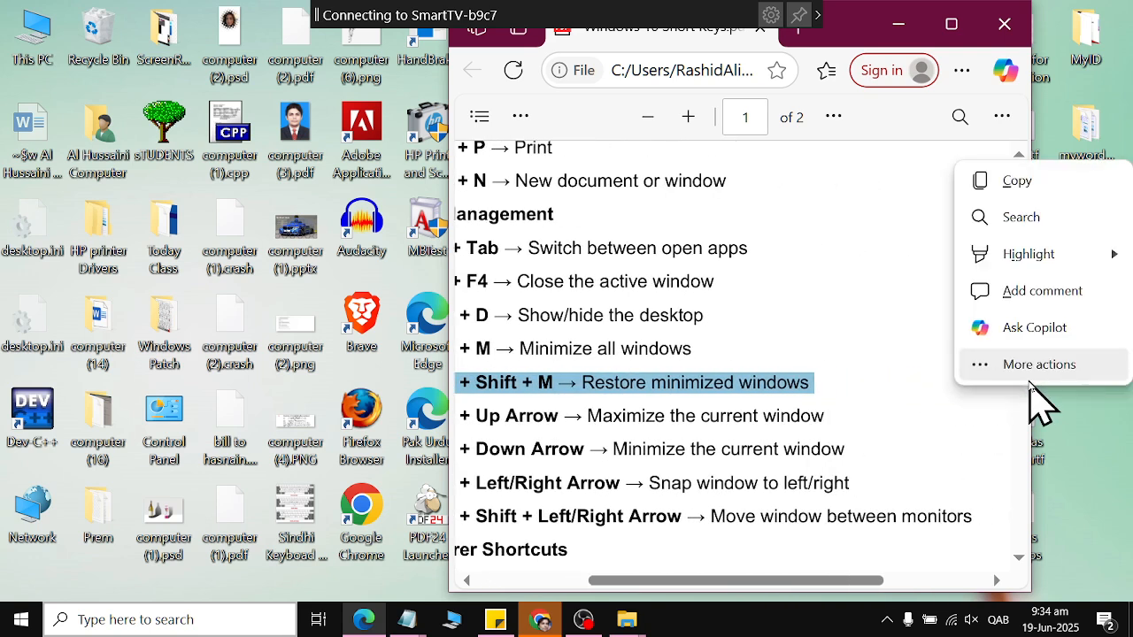
click(583, 620)
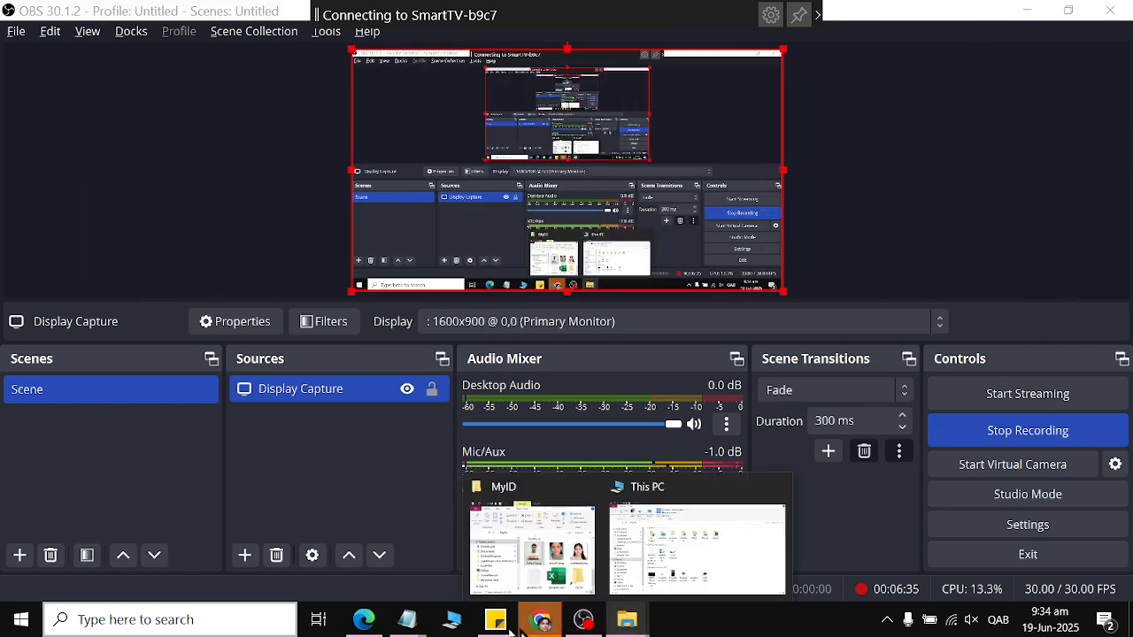
click(451, 621)
click(366, 623)
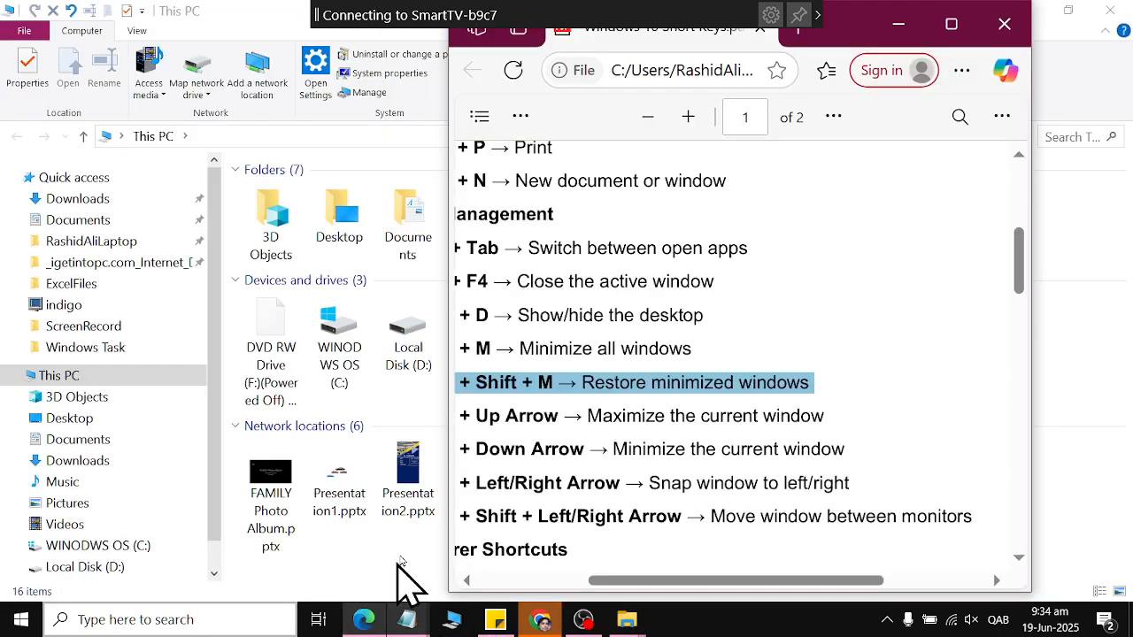
Minimize all windows and restore them together, then clear the text selection in the shortcuts PDF.
key(super+m)
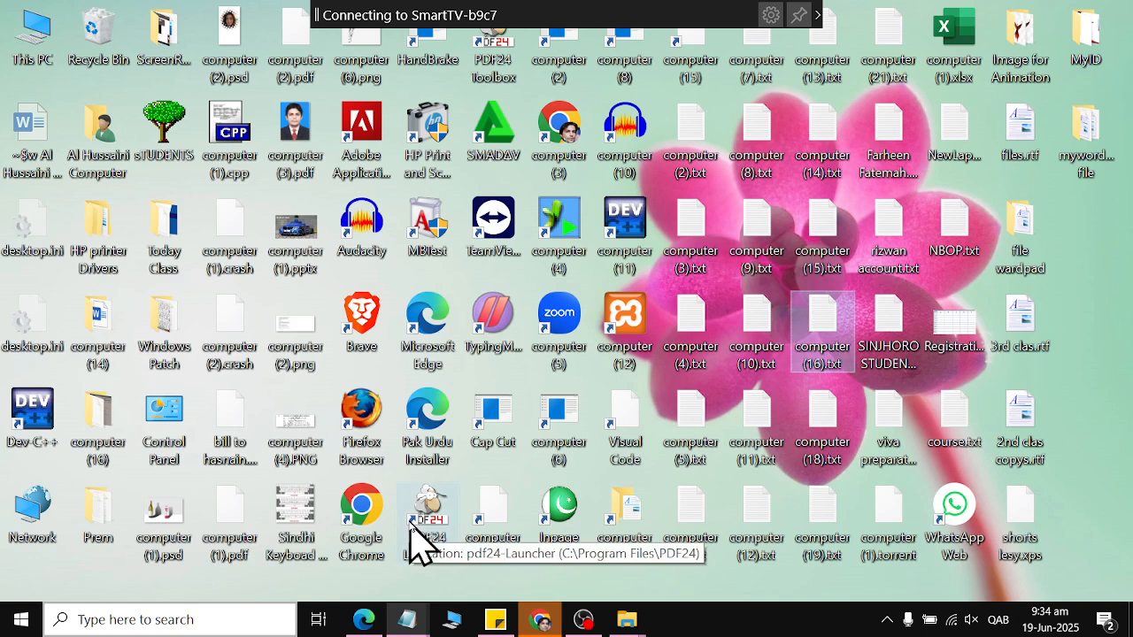
key(super+shift+m)
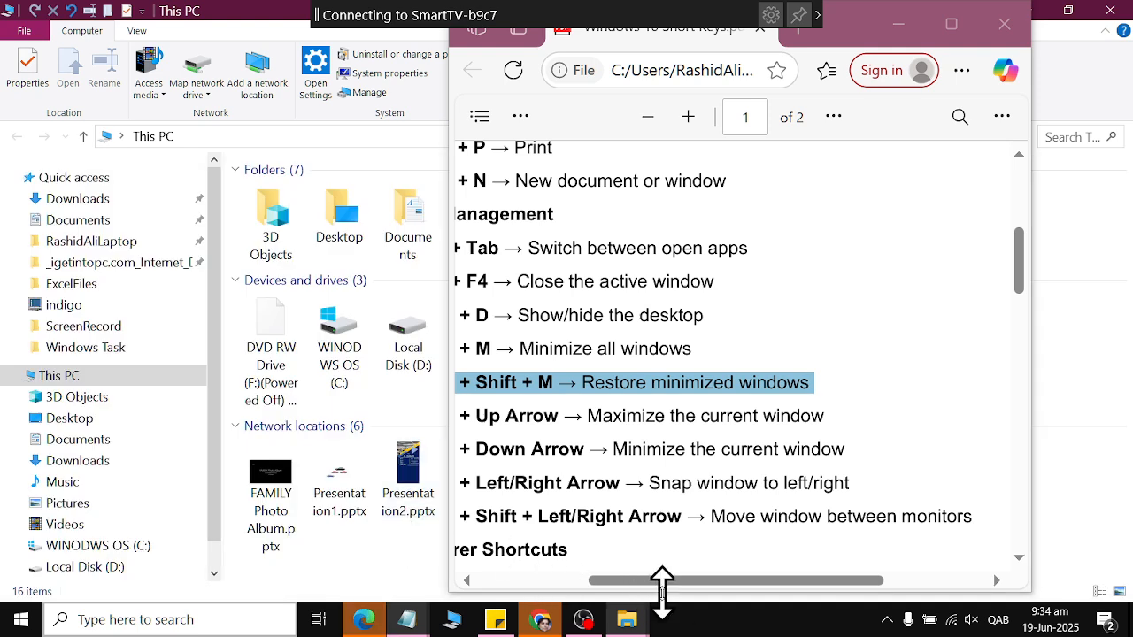
drag(650, 582, 601, 591)
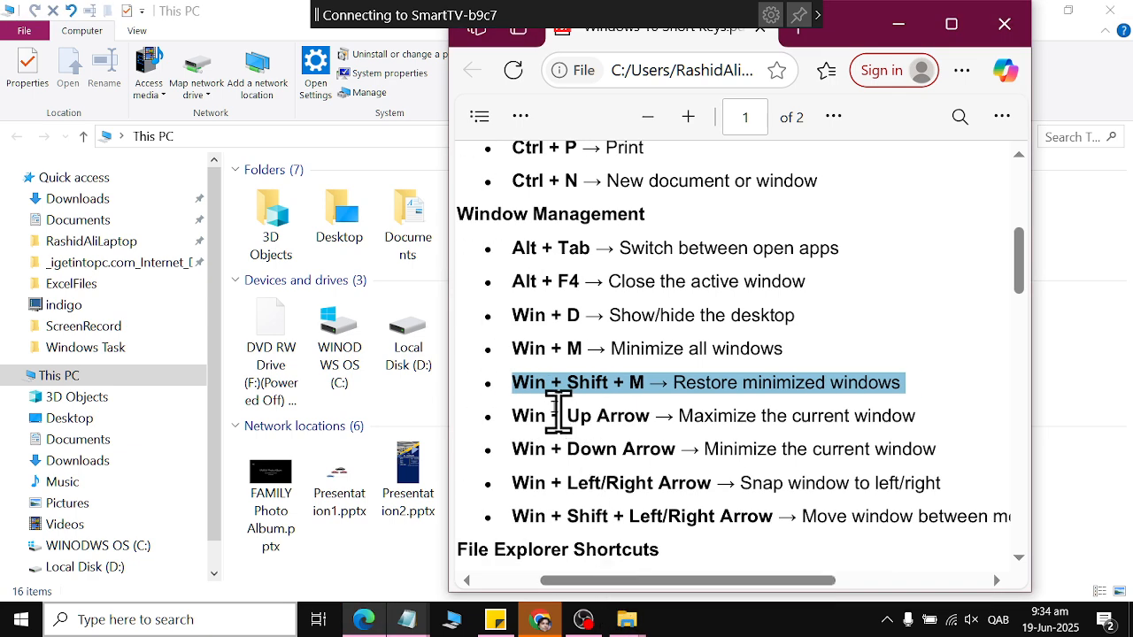
click(533, 424)
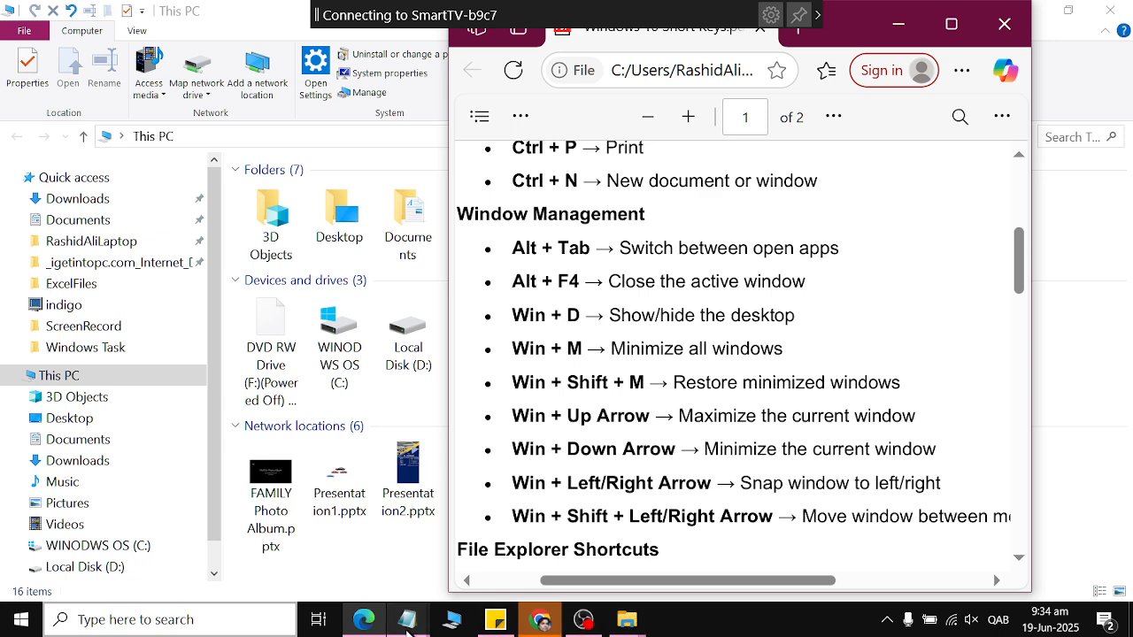
Bring up the maximized "F1 to F12" Notepad window, reduce it to its normal size, and minimize it.
mouse_move(405, 614)
click(413, 523)
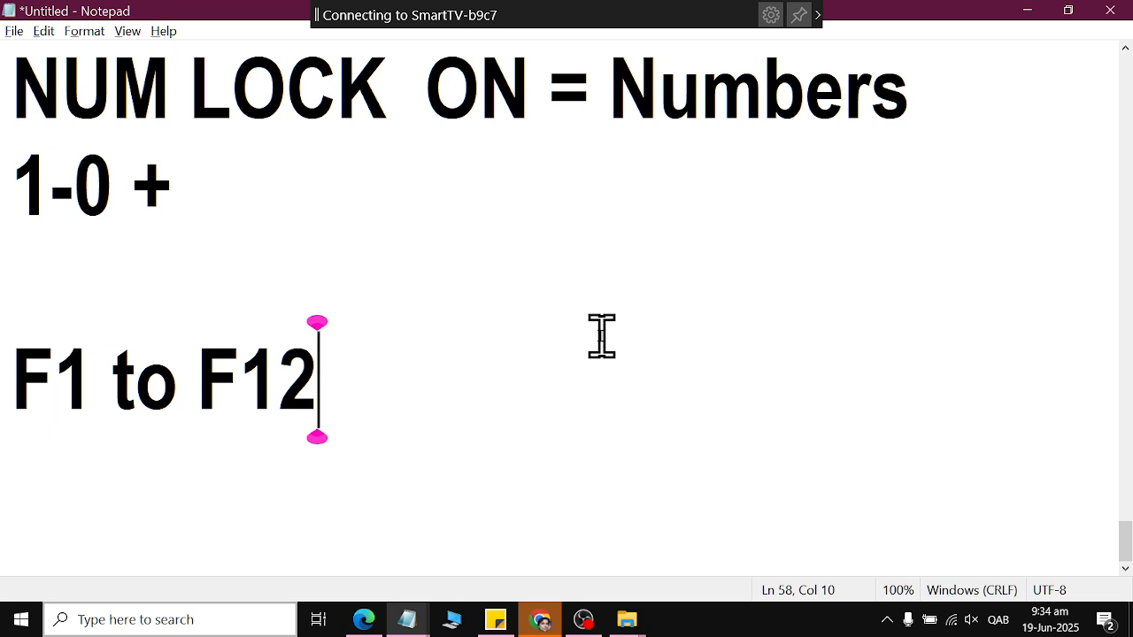
key(super+Down)
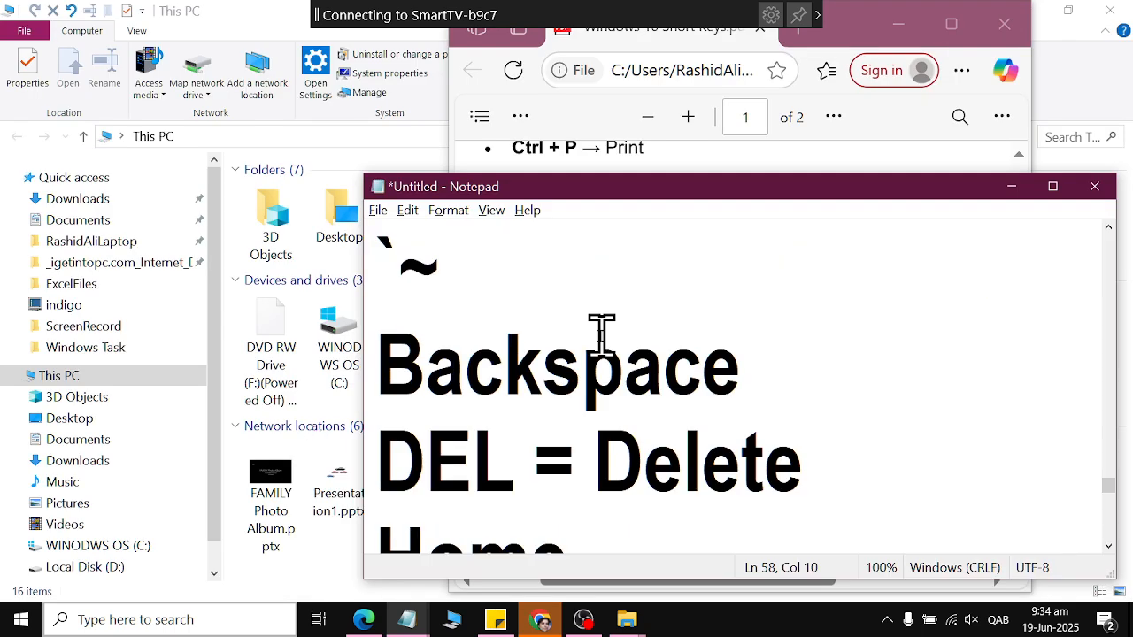
key(super+Down)
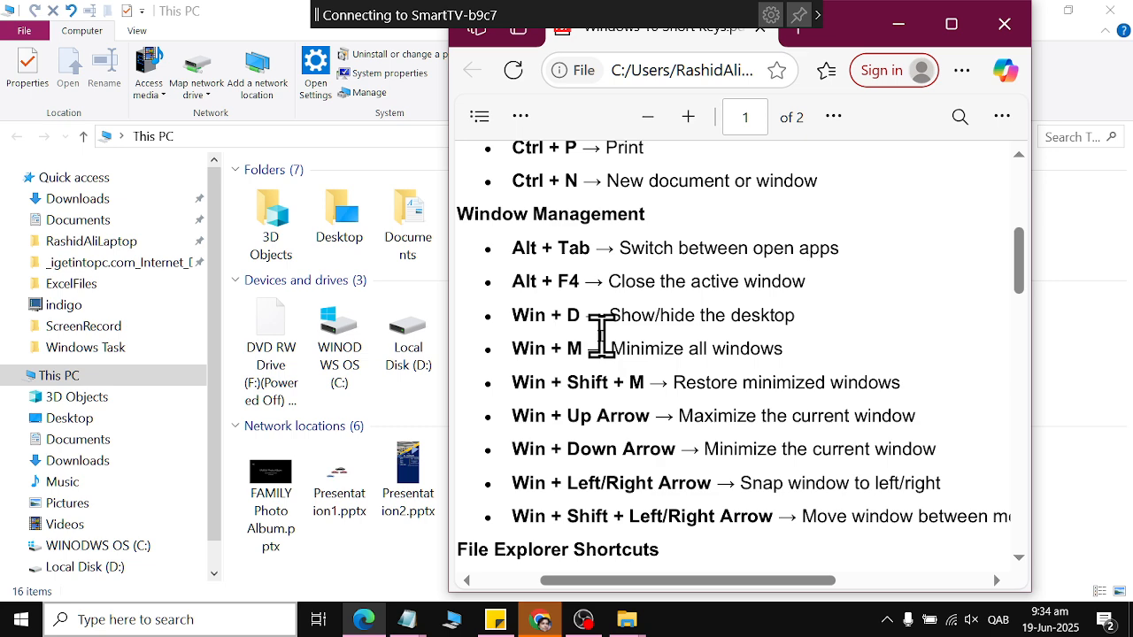
Bring the minimized Notepad window back and maximize it.
key(alt+Tab)
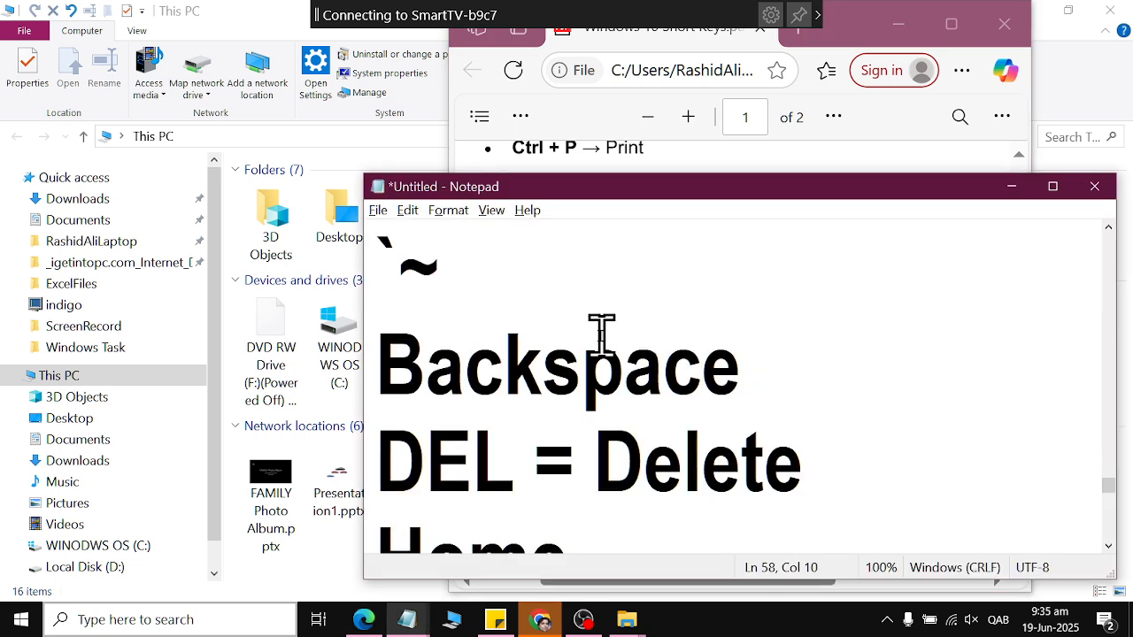
key(super+Up)
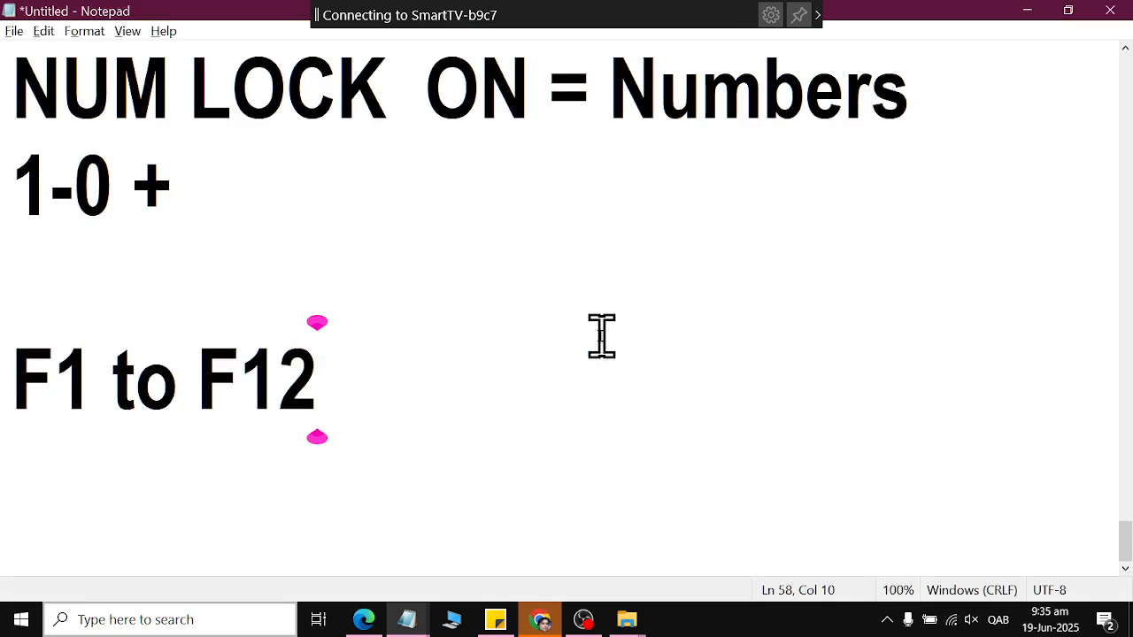
Snap the maximized Notepad window to the right half of the screen, and to the left half.
key(super+Right)
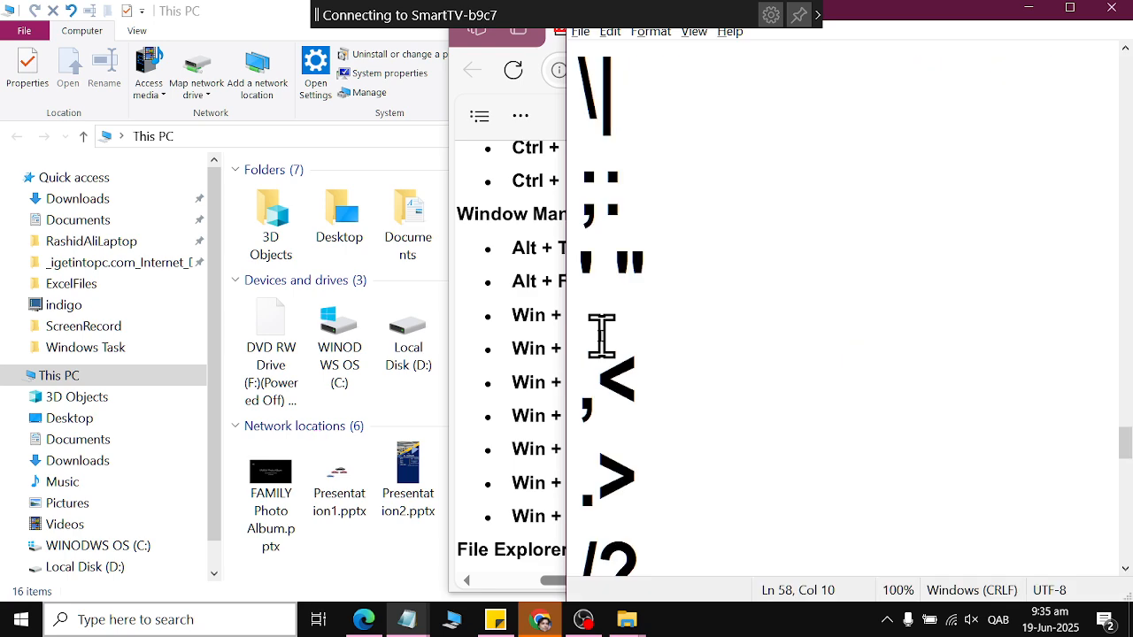
key(super+Left)
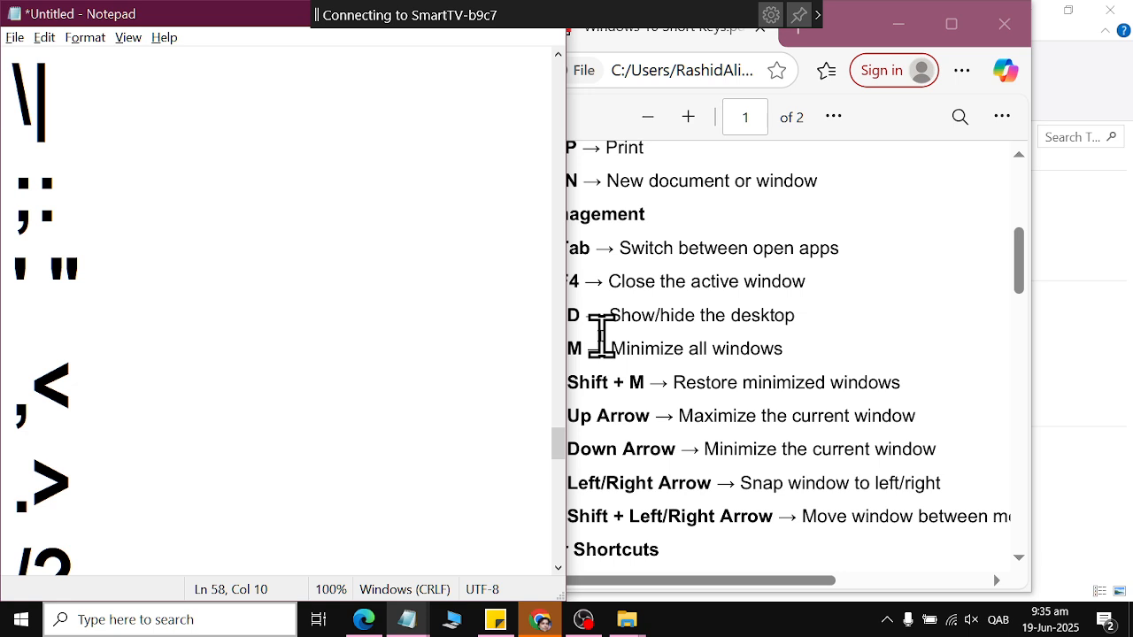
Cycle forward and backward through the open windows in the app switcher and switch to the Edge window with the shortcuts PDF.
key(alt+Tab)
key(alt+Tab)
key(alt+Tab)
key(alt+Tab)
key(alt+Tab)
key(alt+Tab)
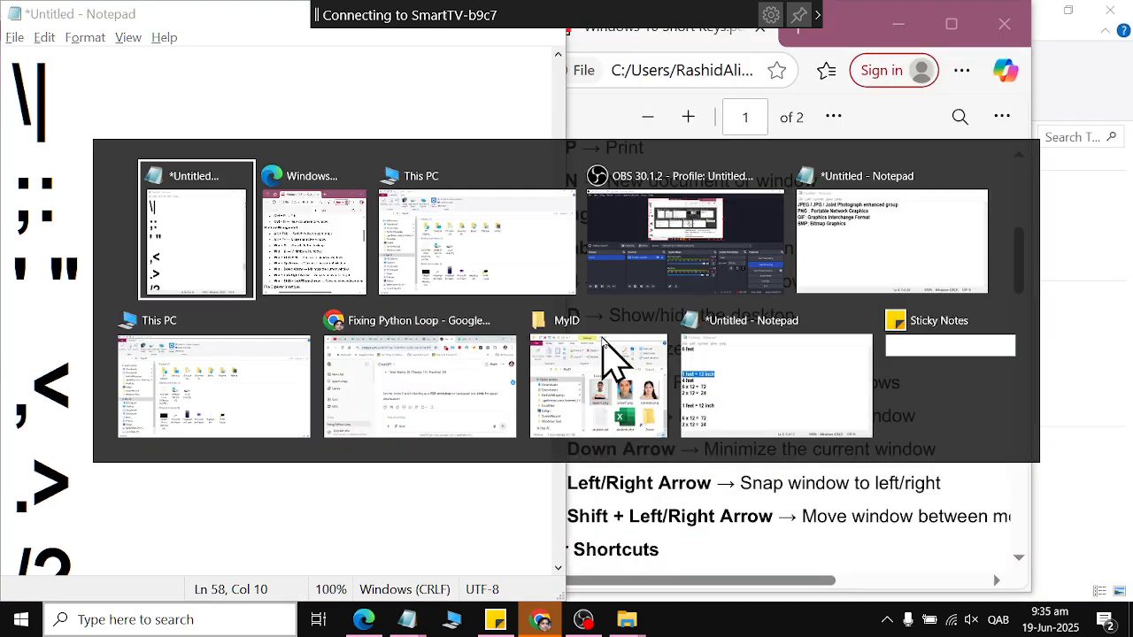
key(alt+Tab)
key(alt+Tab)
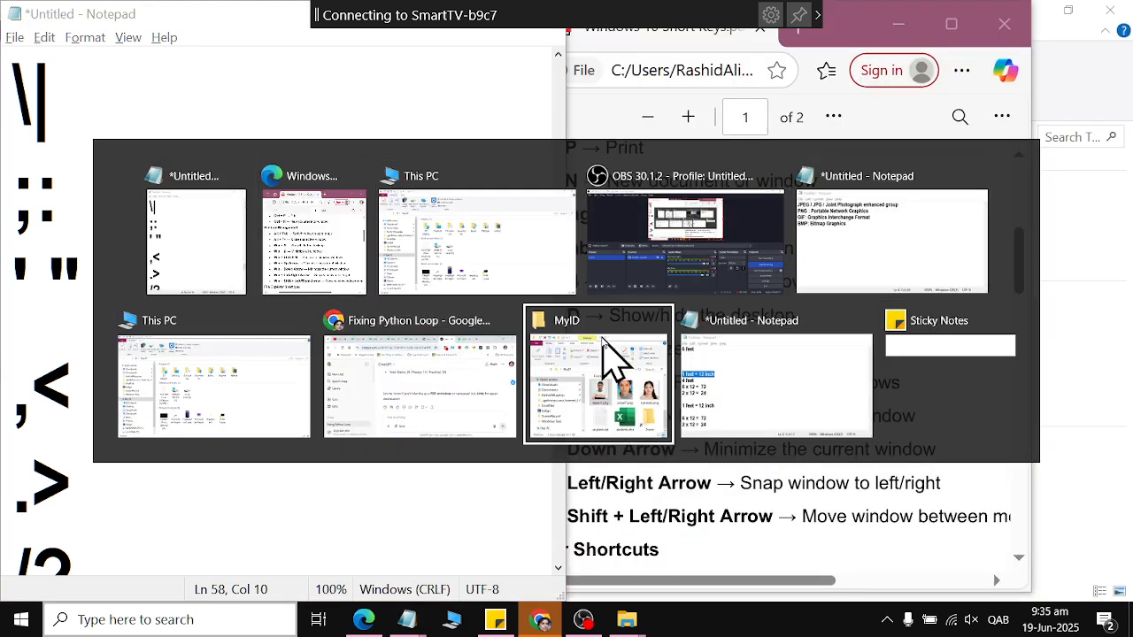
key(shift+alt+Tab)
key(shift+alt+Tab)
key(shift+alt+Tab)
key(shift+alt+Tab)
key(shift+alt+Tab)
key(shift+alt+Tab)
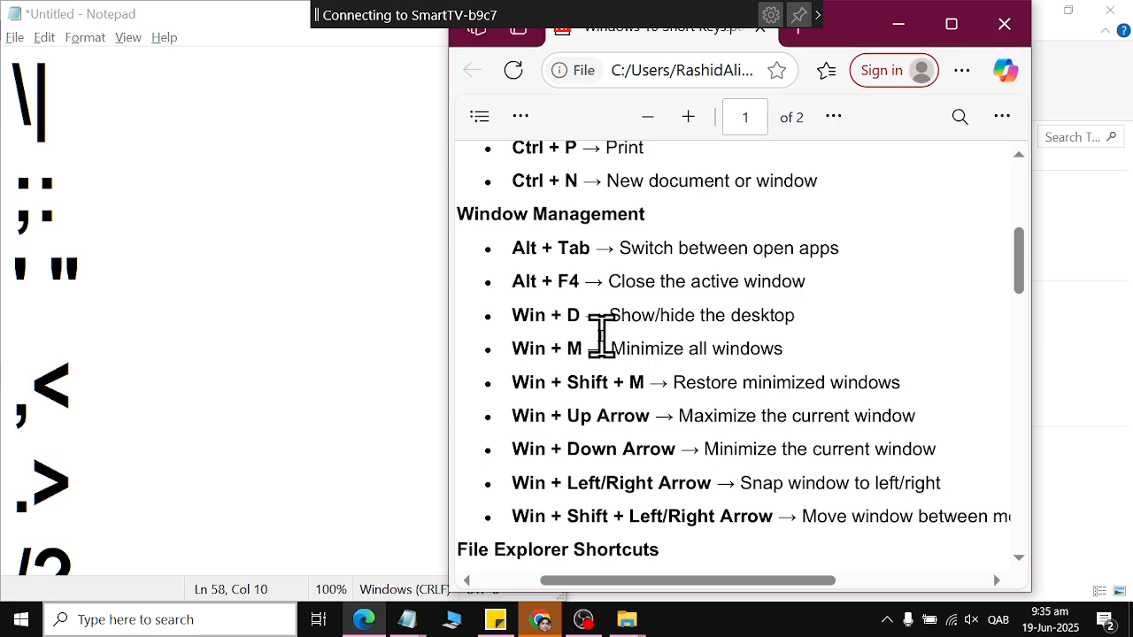
Select the "Win + Shift + Left/Right Arrow → Move window between monitors" line in the PDF and move on to File Explorer Shortcuts.
scroll(599, 298, down, 3)
drag(514, 271, 1023, 274)
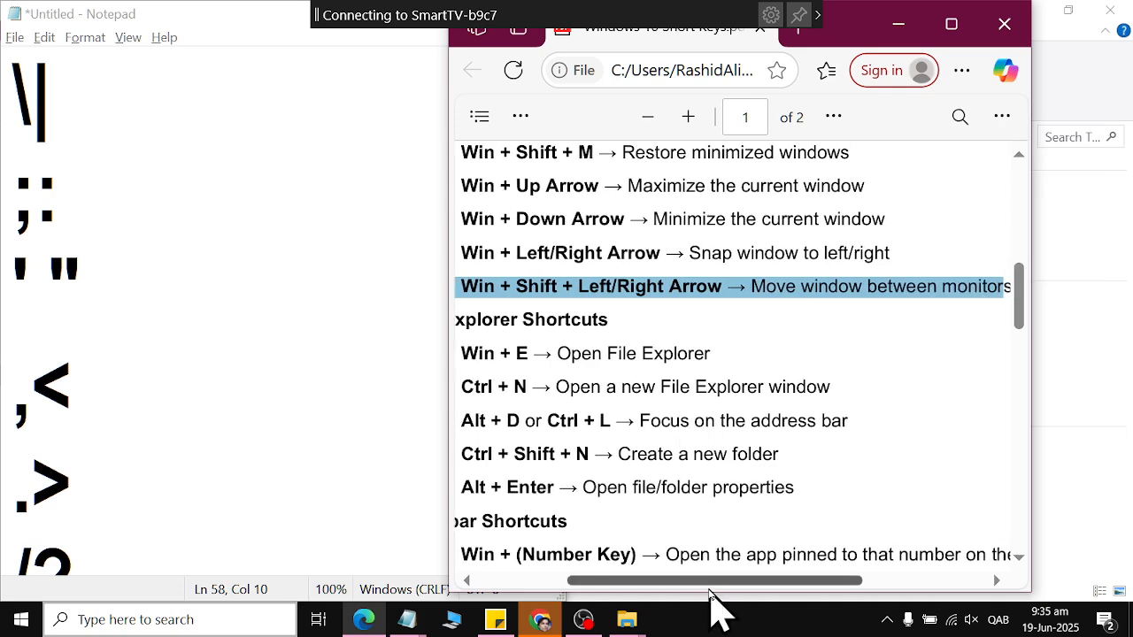
drag(709, 589, 626, 590)
scroll(579, 450, down, 2)
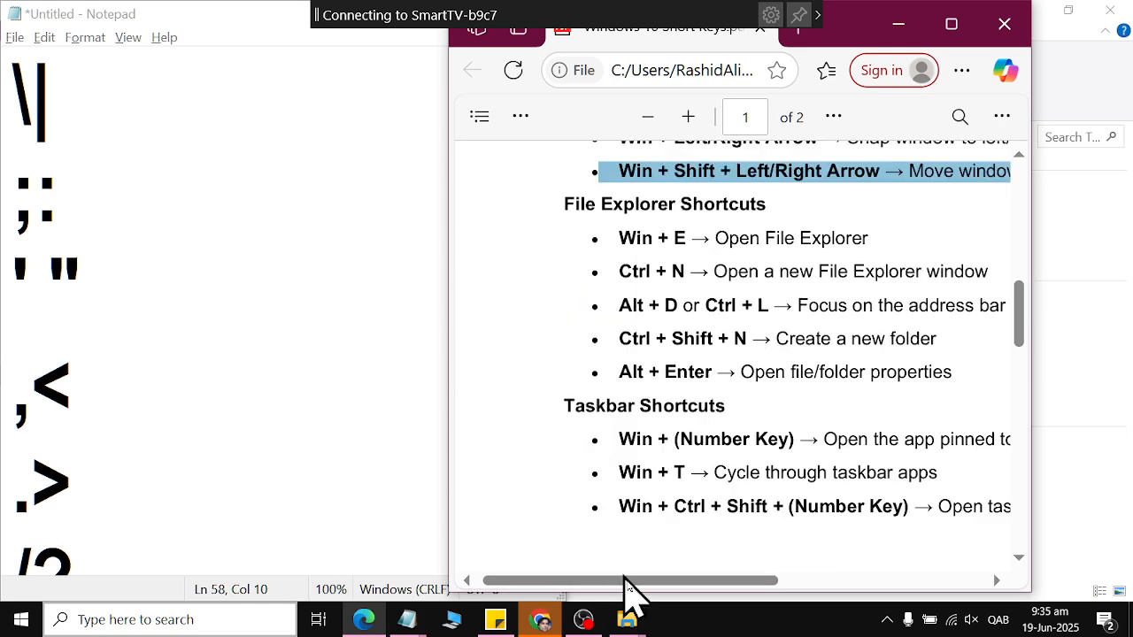
Bring the This PC window to the front and close it.
mouse_move(627, 619)
click(627, 576)
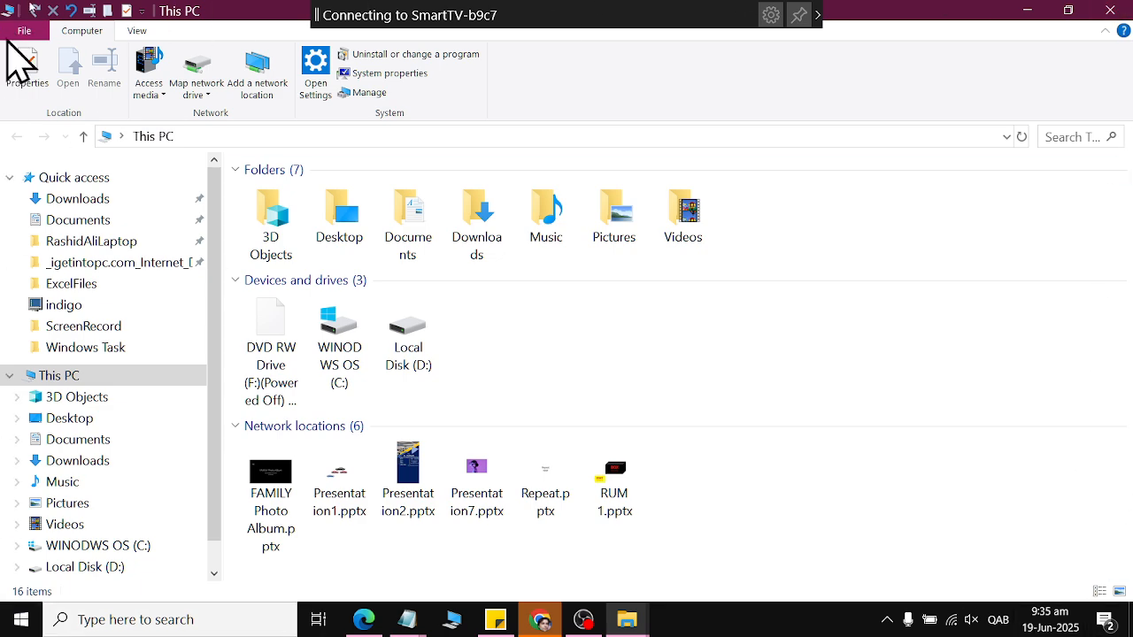
click(1110, 10)
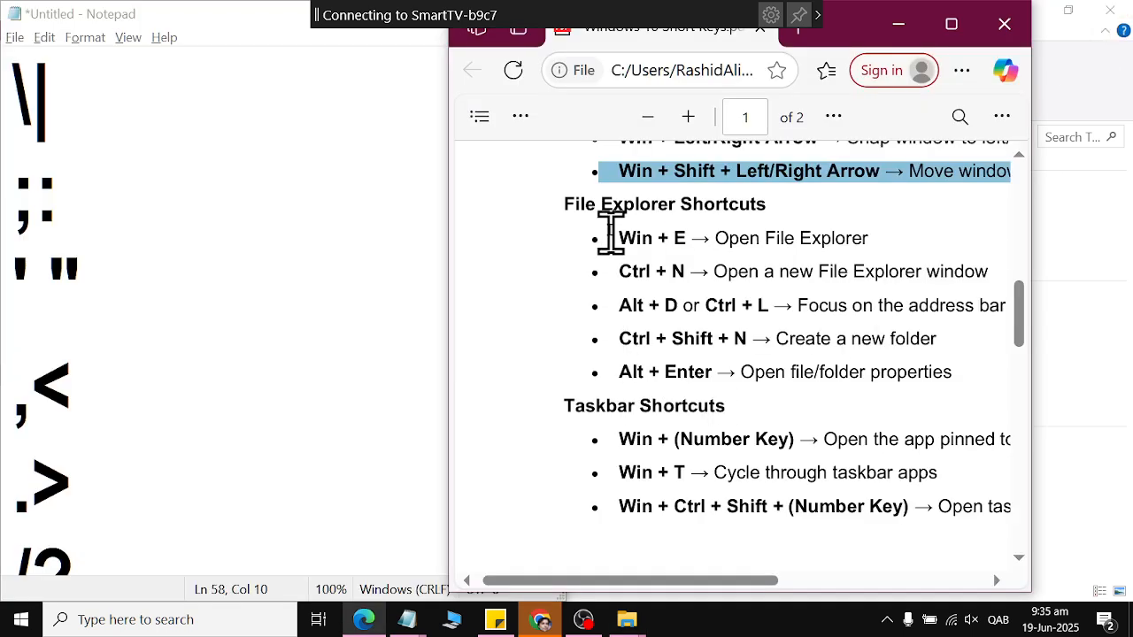
Select and deselect the "Win + E → Open File Explorer" line in the PDF, then close the remaining This PC and MyID windows.
drag(610, 236, 936, 232)
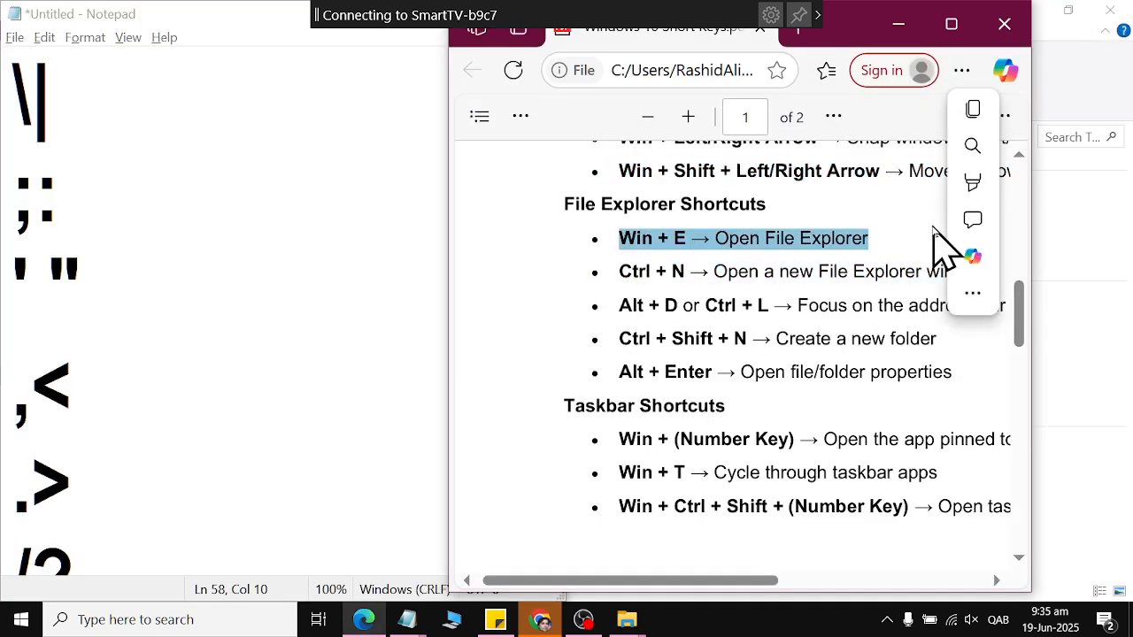
click(822, 576)
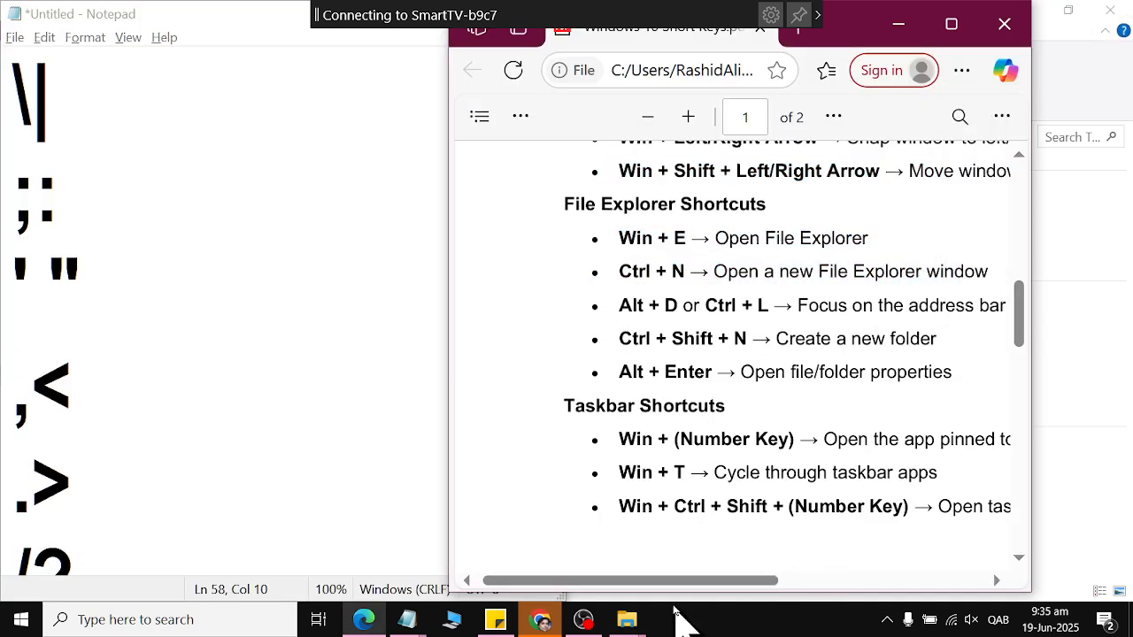
click(626, 619)
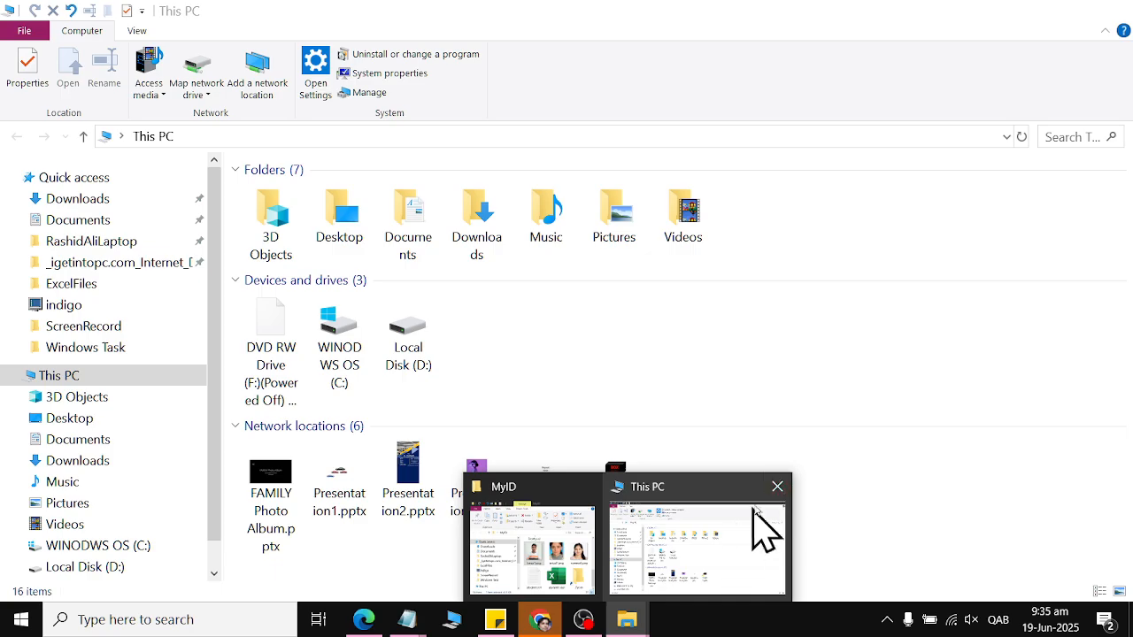
click(777, 486)
click(681, 488)
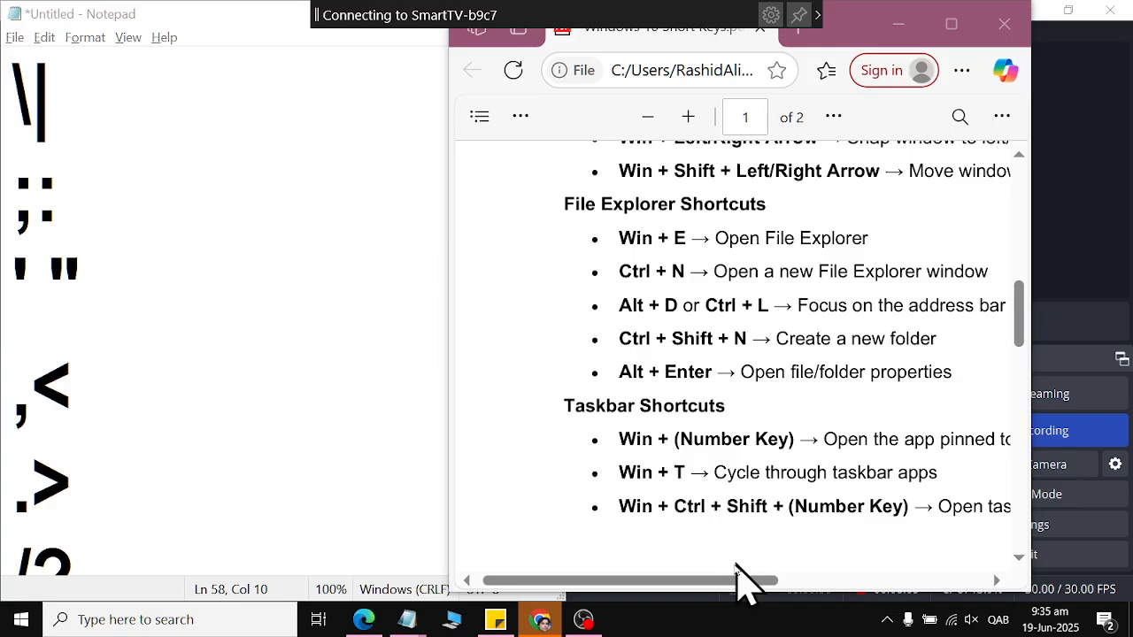
Open a File Explorer window with its shortcut and move it slightly lower over the PDF.
click(22, 620)
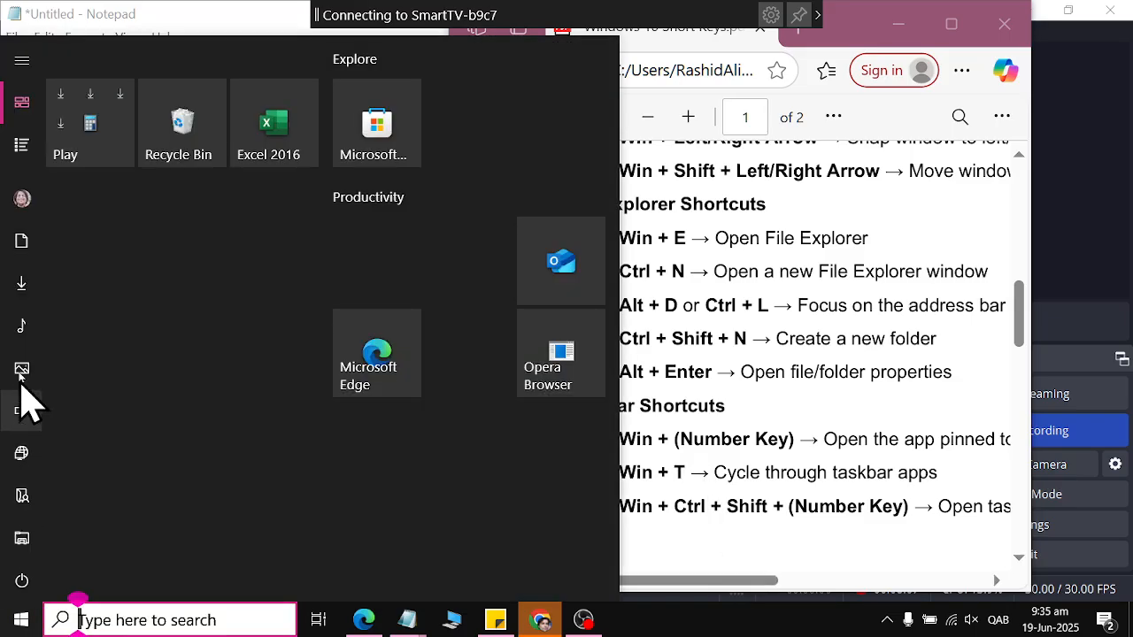
key(super+e)
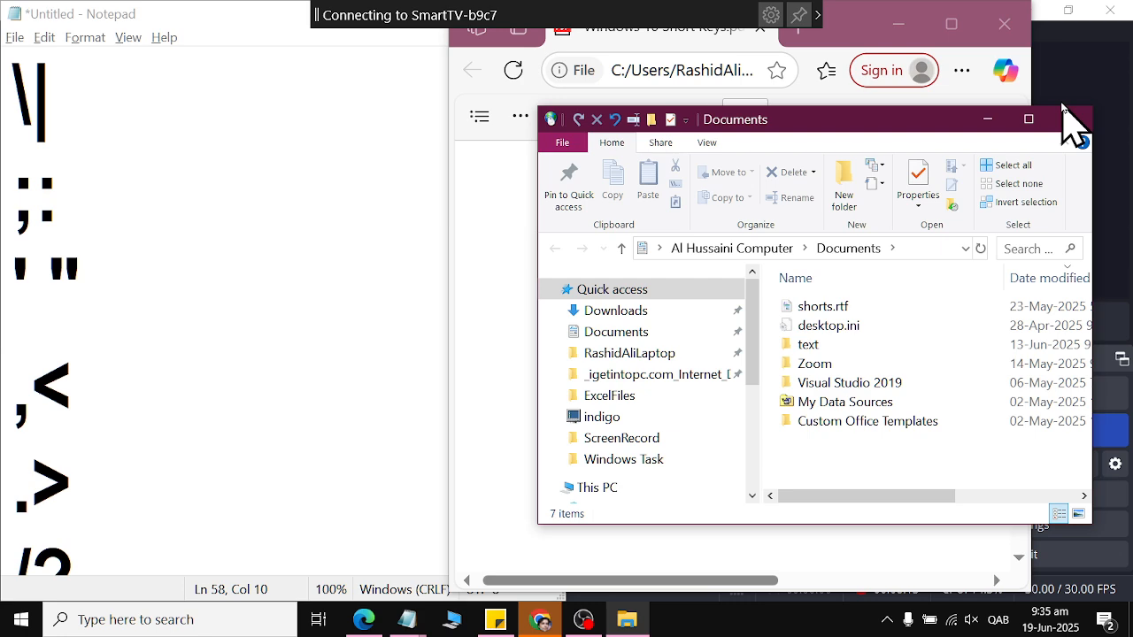
drag(807, 127, 793, 188)
Try the Internet Download Manager folder in Quick access, dismiss the error, and open the indigo folder.
click(571, 395)
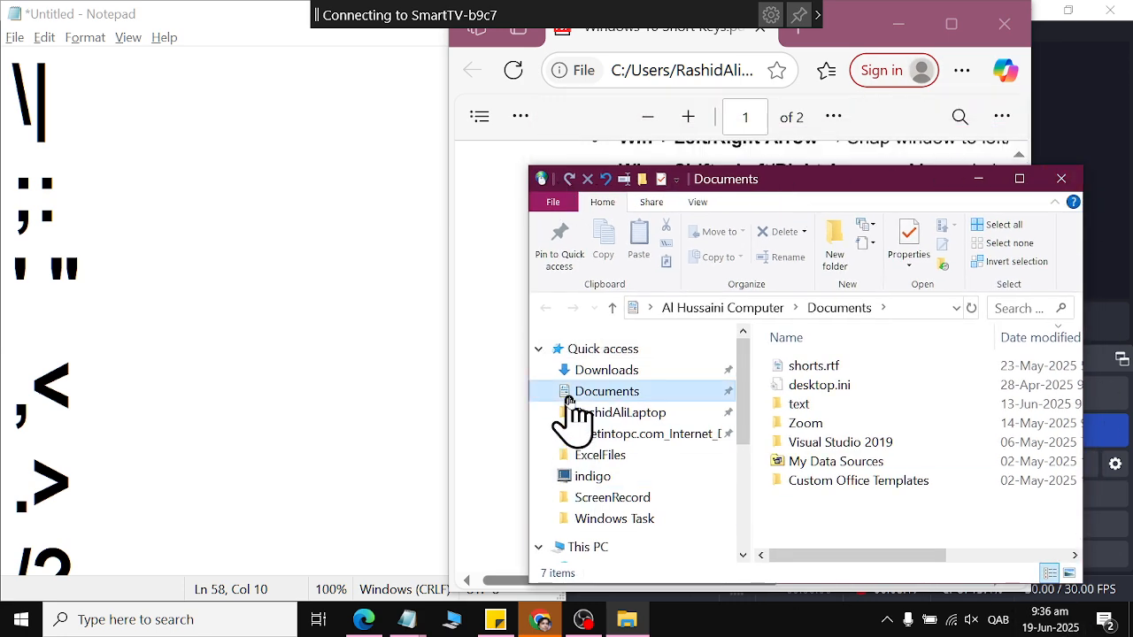
click(591, 433)
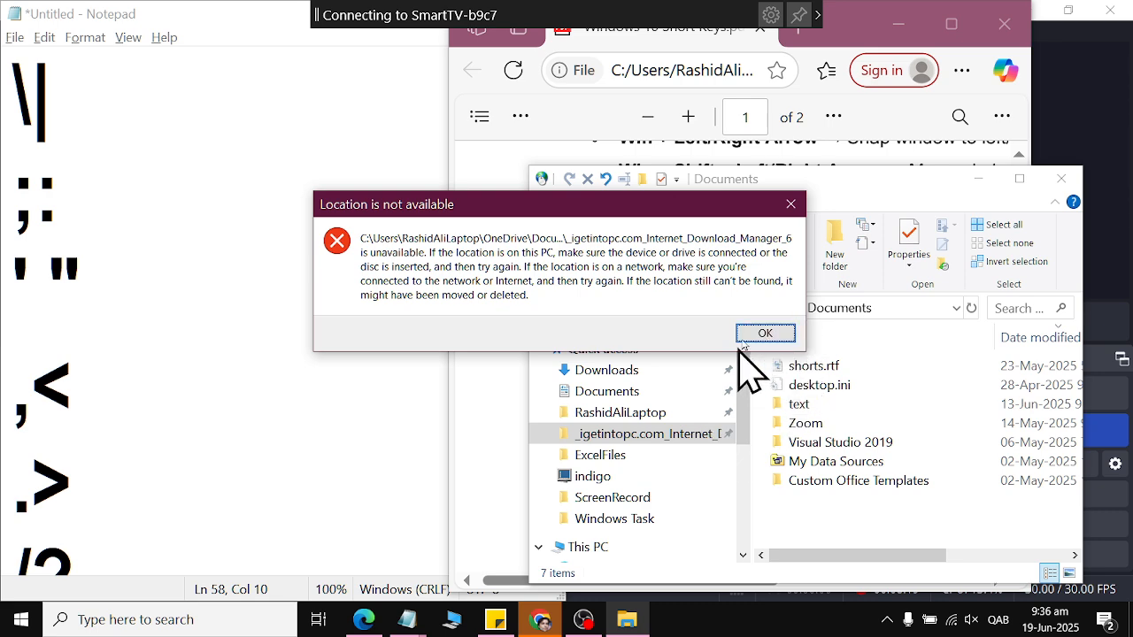
click(763, 334)
click(594, 478)
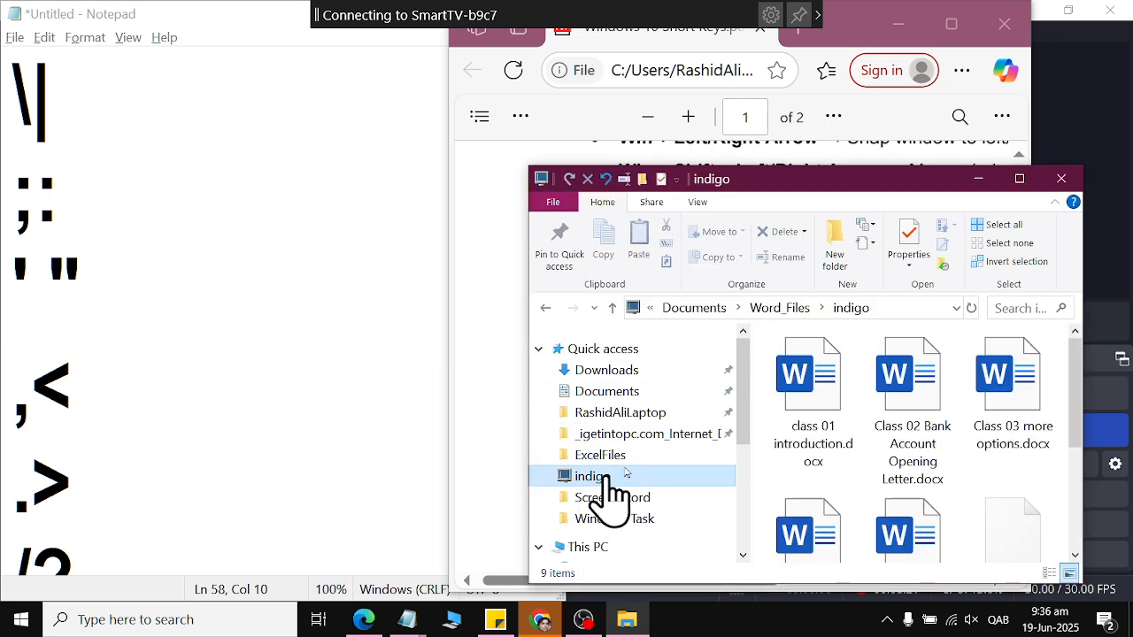
Minimize the indigo window, then open a fresh File Explorer window at Quick access and close it.
click(979, 179)
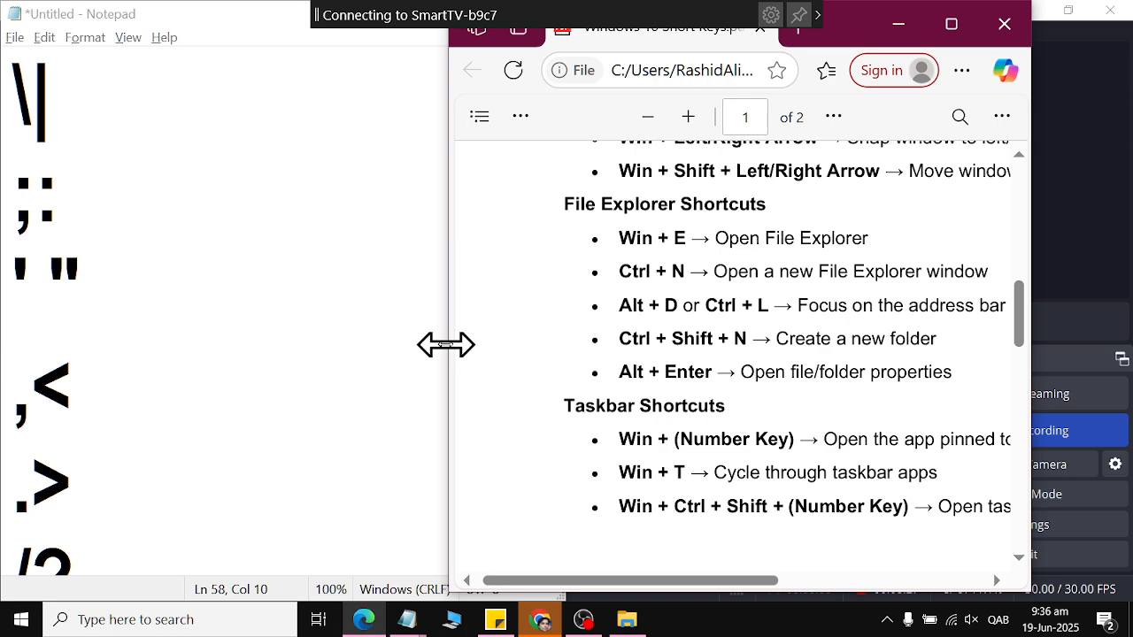
key(super+e)
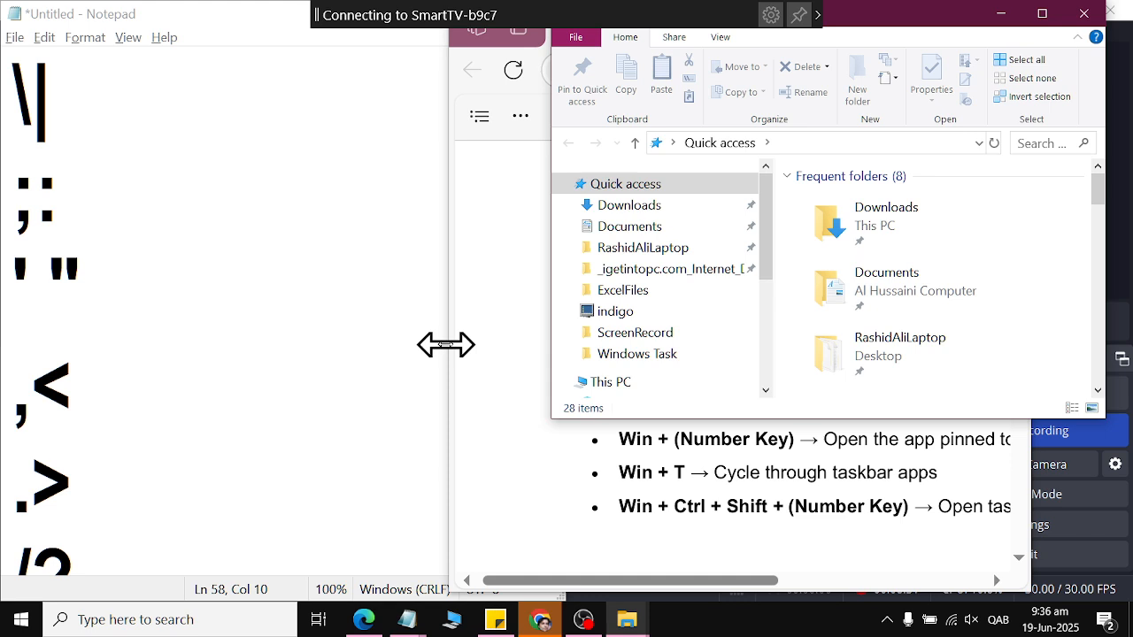
click(1083, 13)
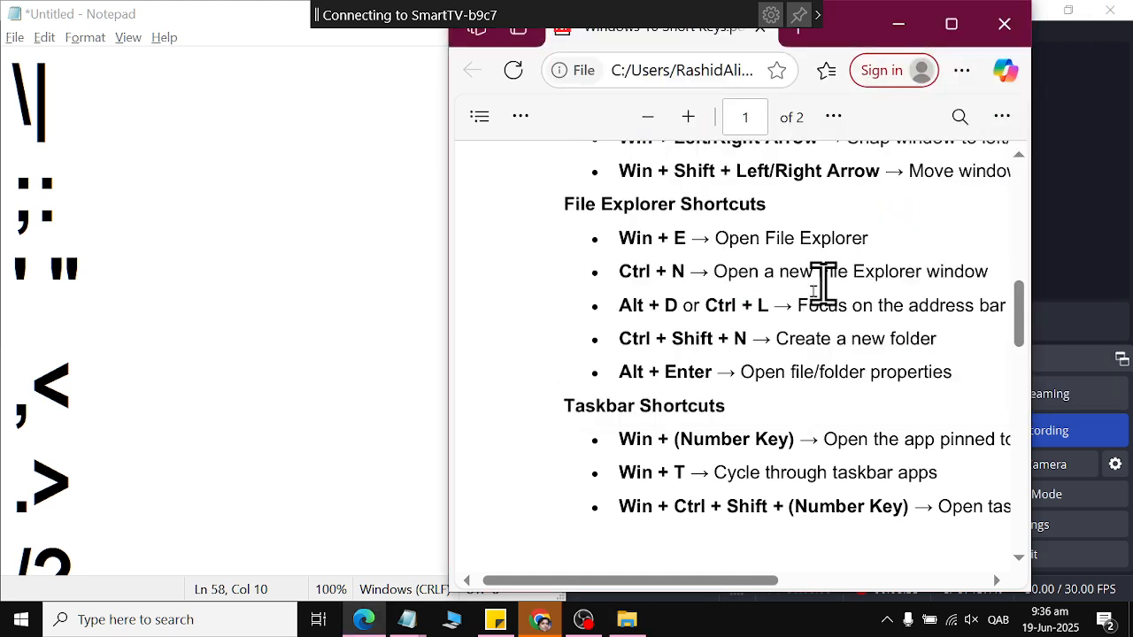
Select the "Ctrl + N" line and the "Alt + D or Ctrl + L → Focus on the address bar" line, then clear the selection.
drag(600, 273, 991, 286)
drag(589, 311, 1018, 317)
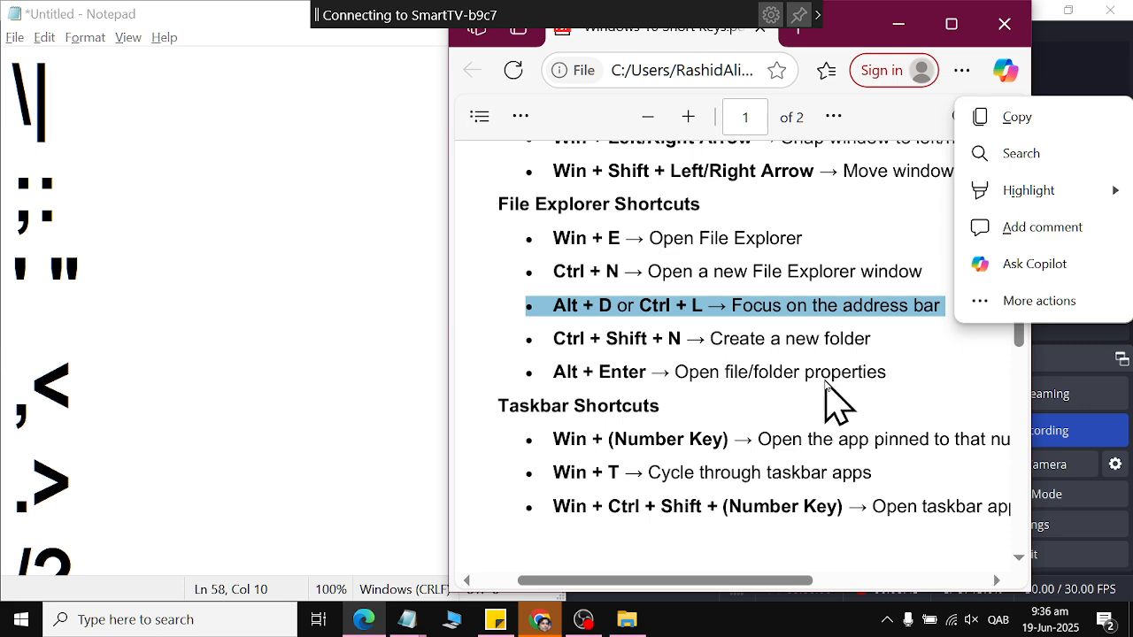
click(762, 367)
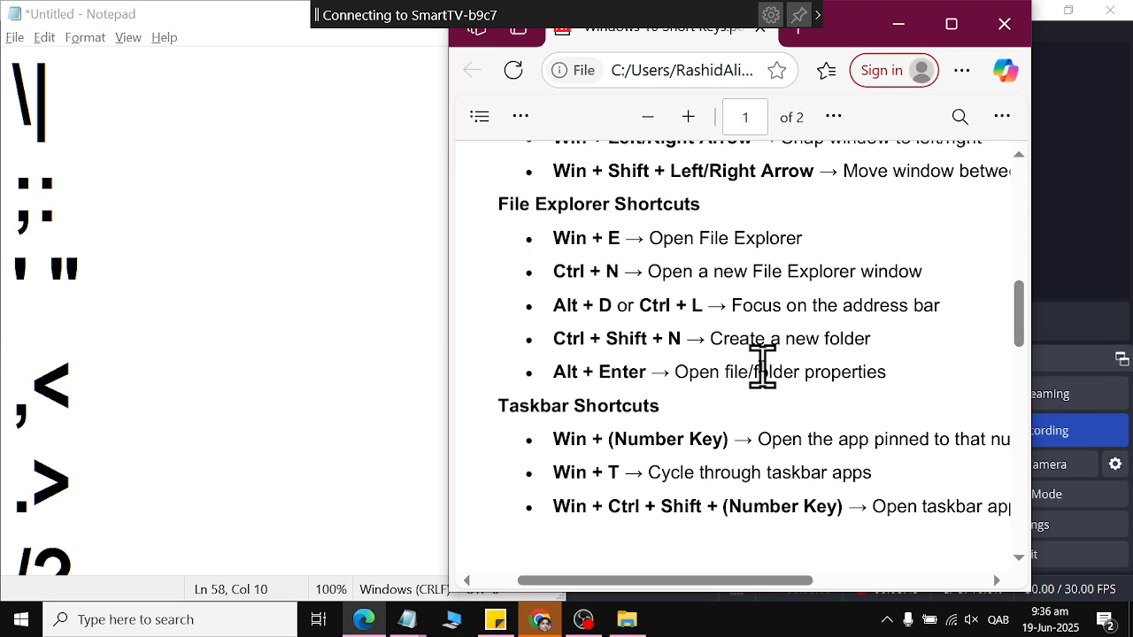
Open a new File Explorer window and go to the Documents folder.
key(super+e)
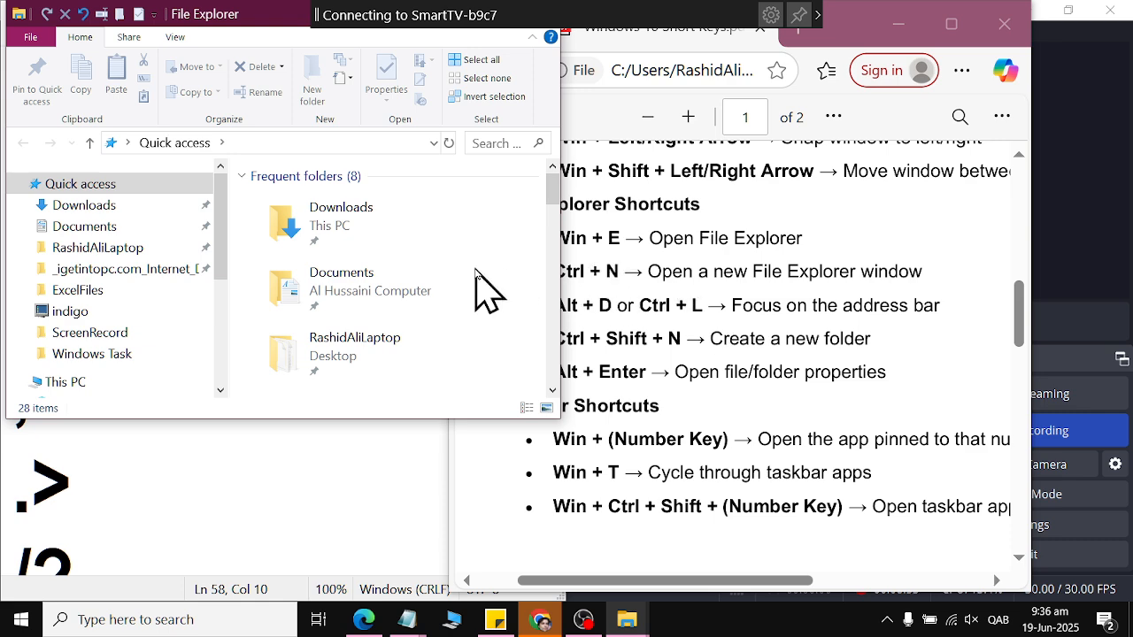
click(114, 226)
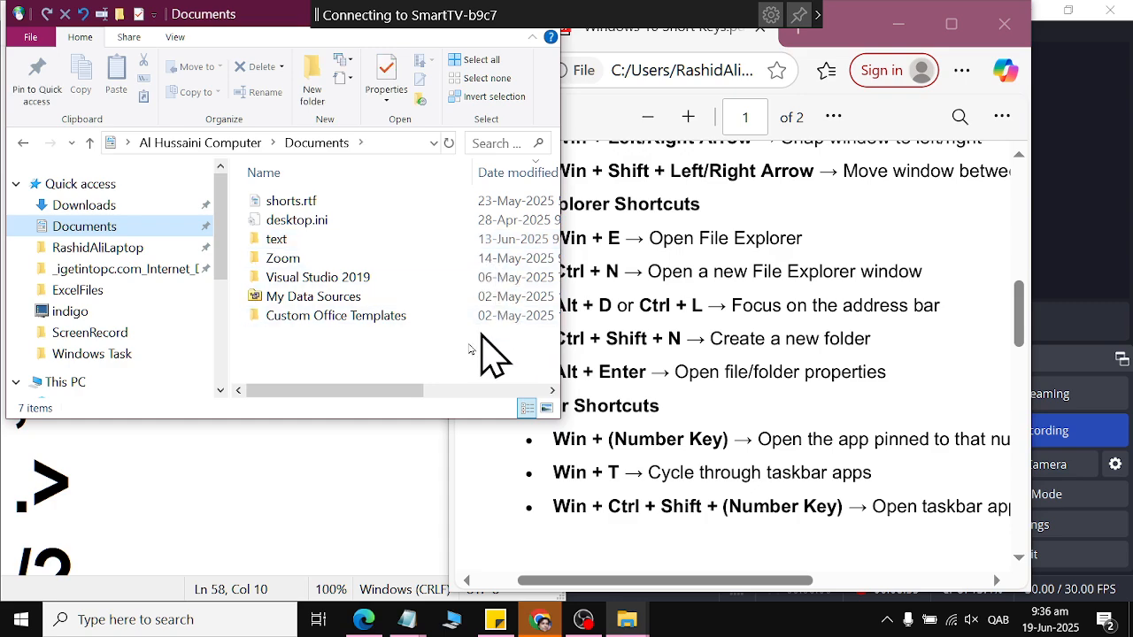
Open a second File Explorer window of Documents, place it beside the first, and close it.
key(ctrl+n)
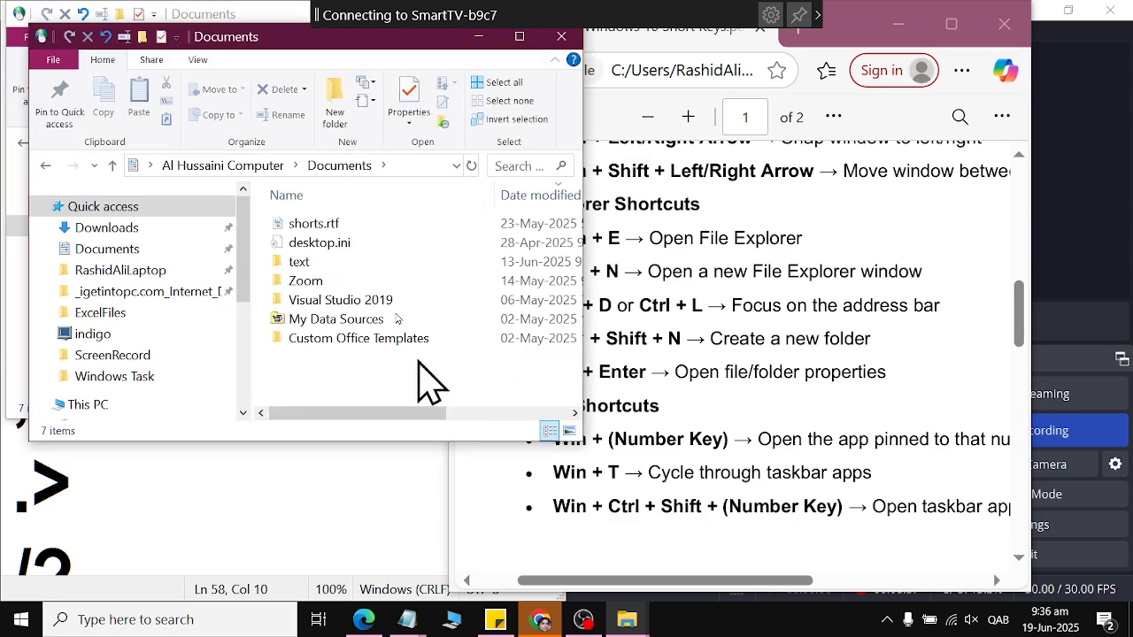
drag(254, 40, 804, 83)
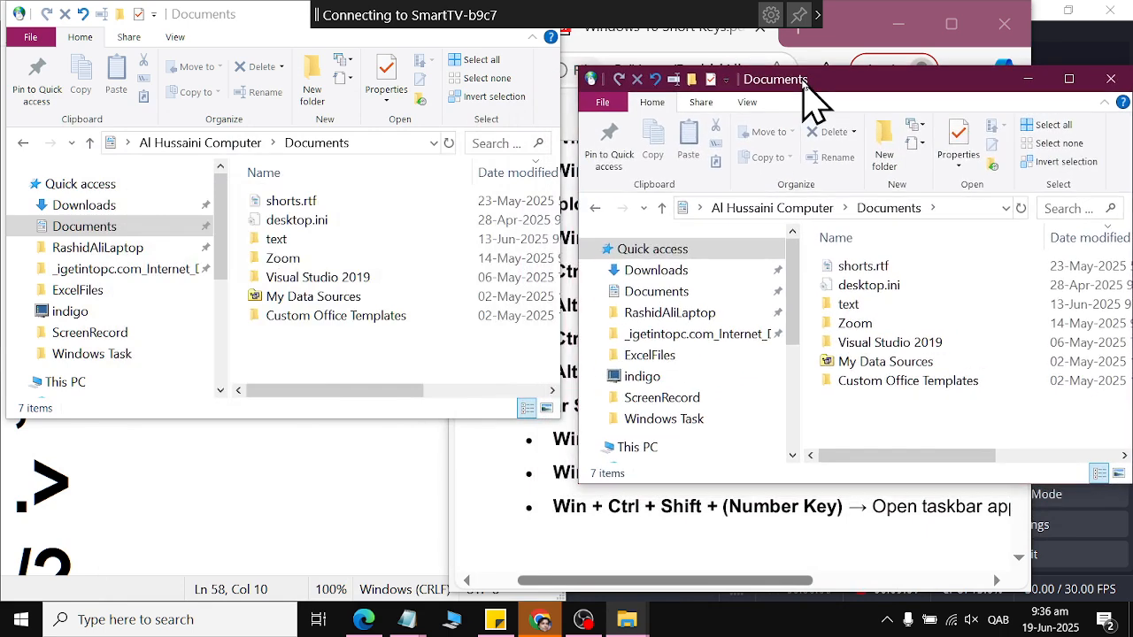
click(1109, 78)
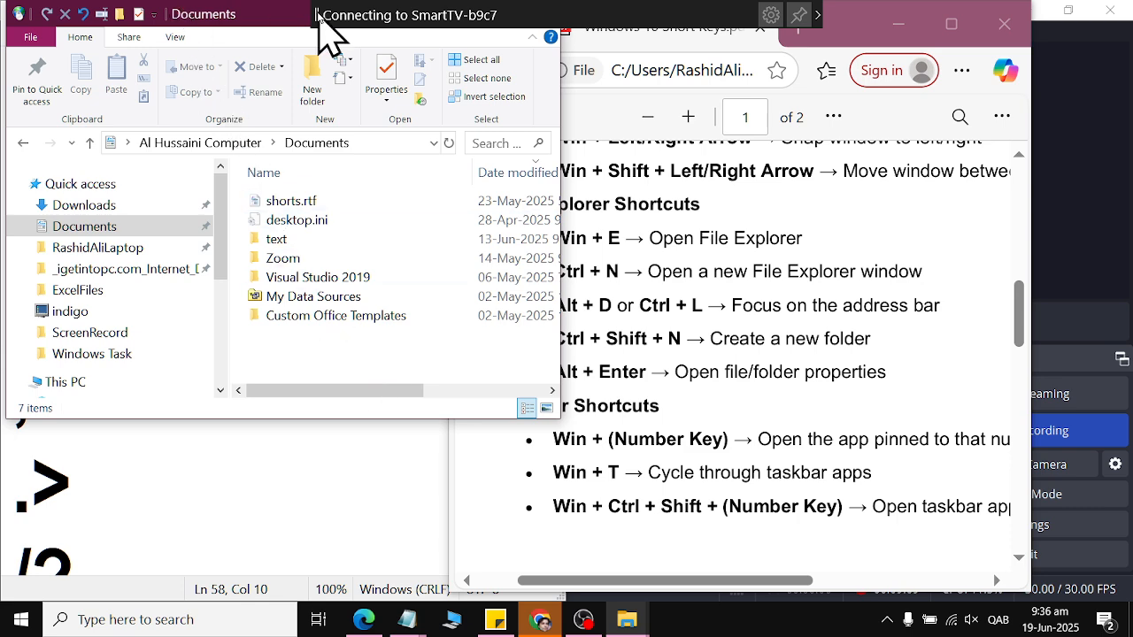
Focus and release the address bar of the Documents window twice, then put the window away.
click(369, 145)
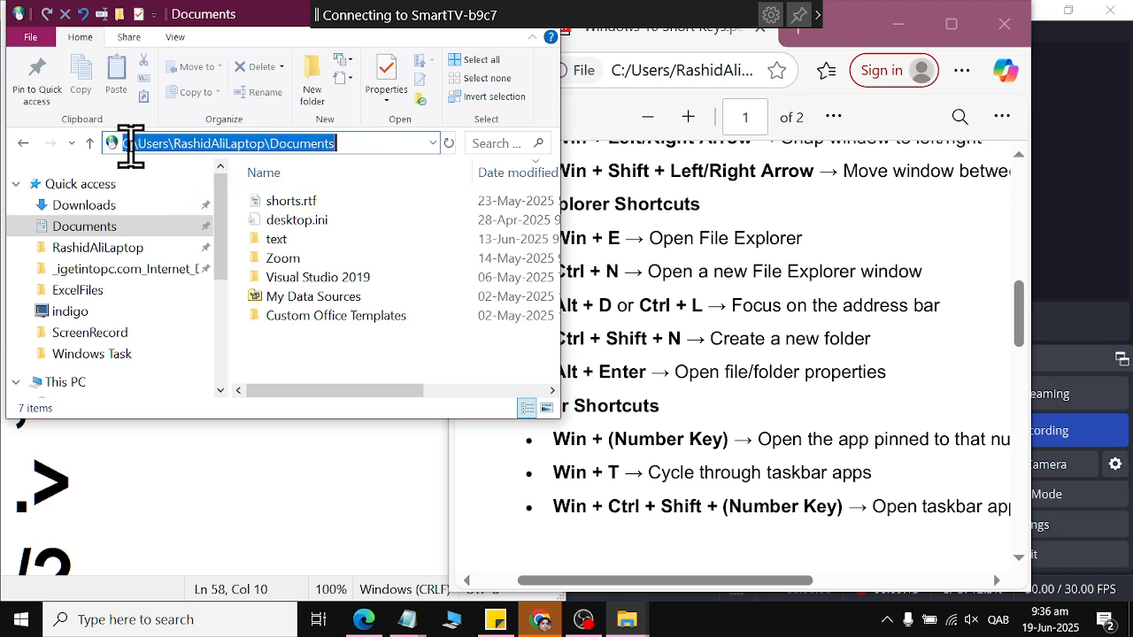
click(354, 356)
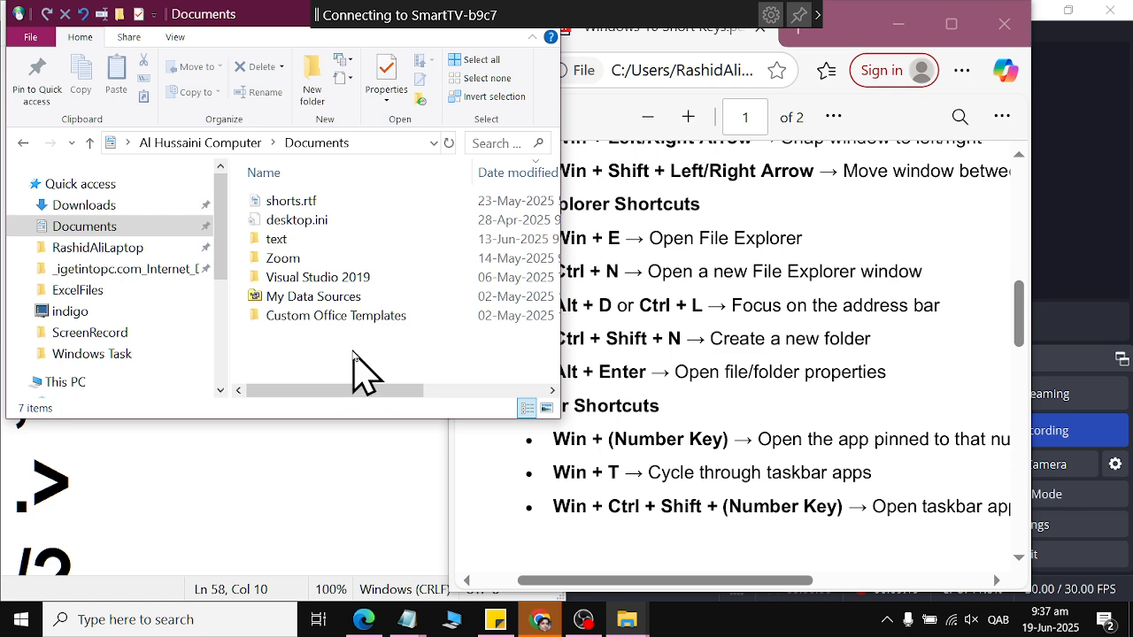
key(alt+d)
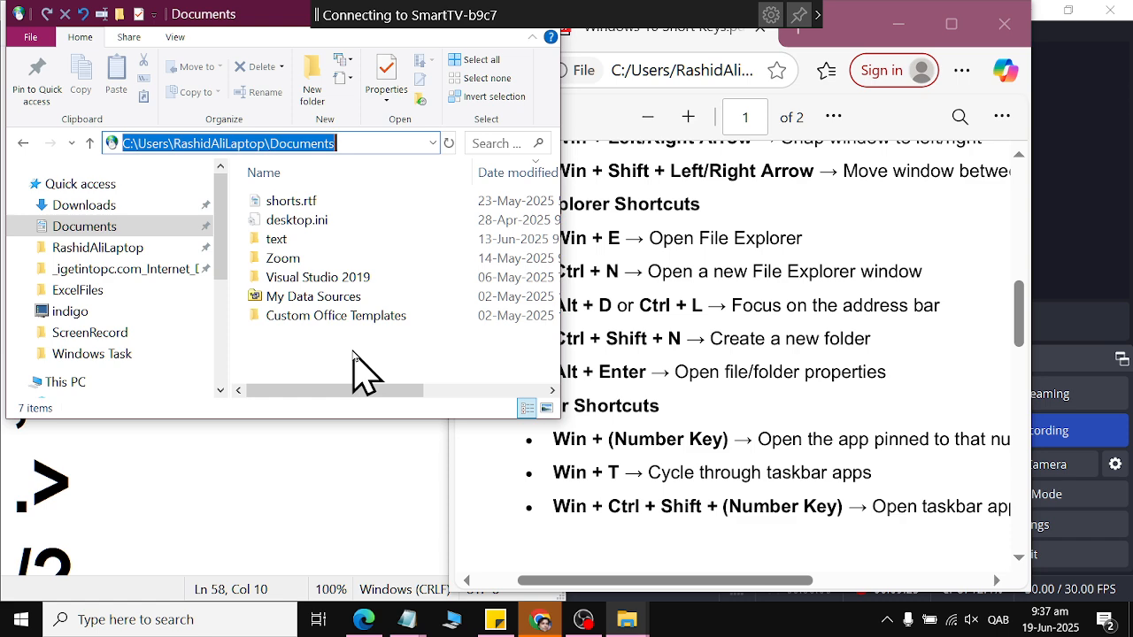
key(Escape)
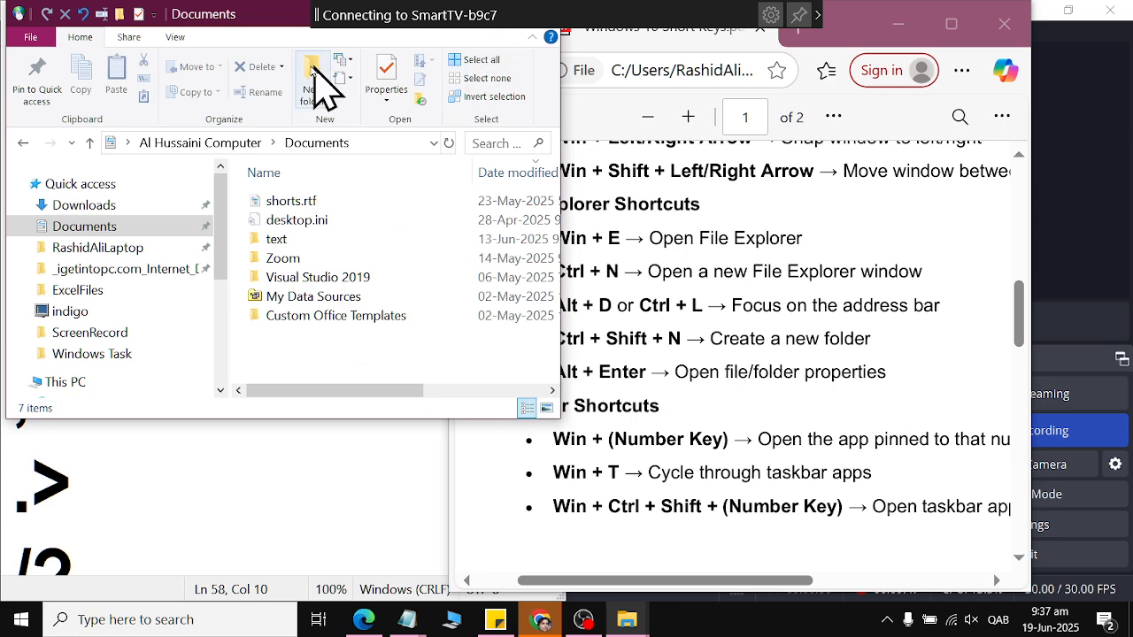
right_click(206, 15)
click(269, 131)
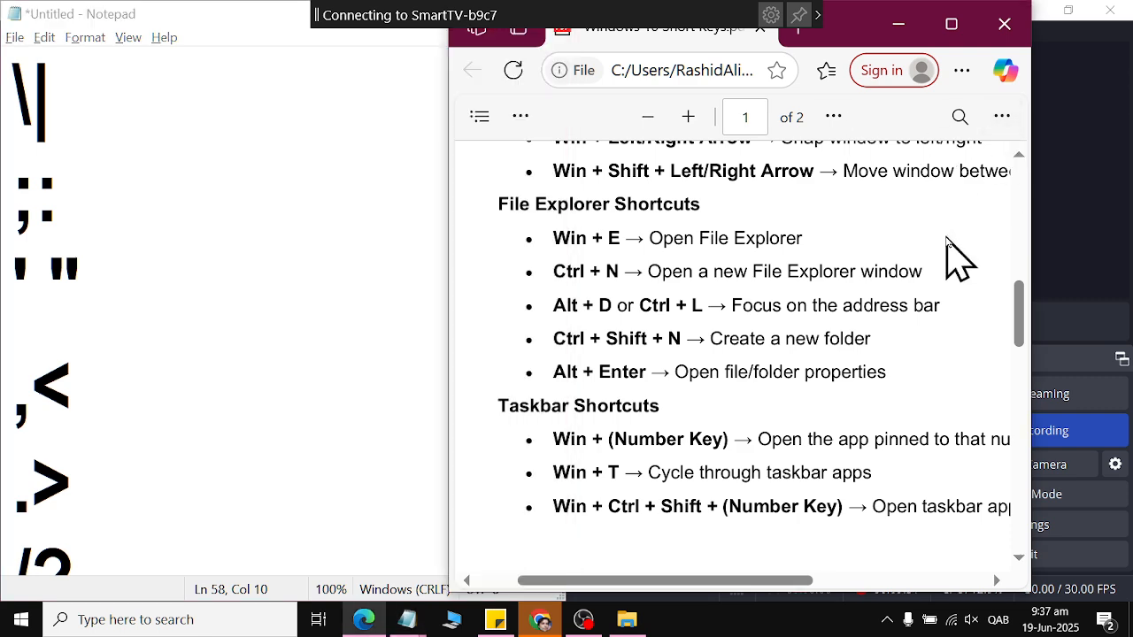
Show the desktop, change the "mywordpad file" folder's icon to the globe with a mouse through its properties, and refresh the desktop.
key(super+d)
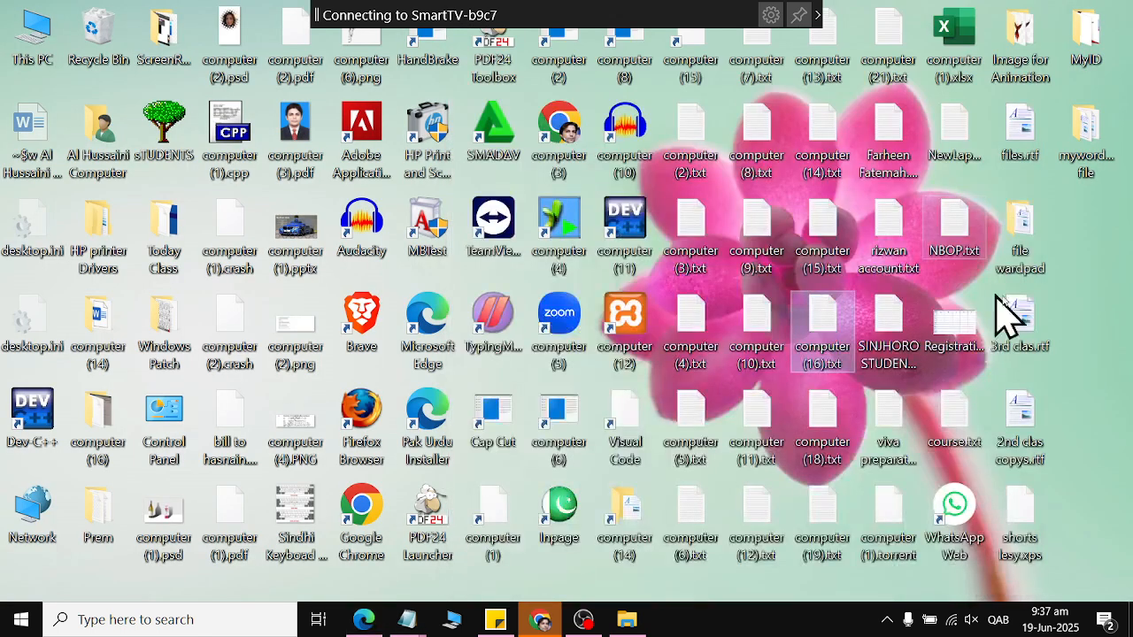
right_click(1094, 143)
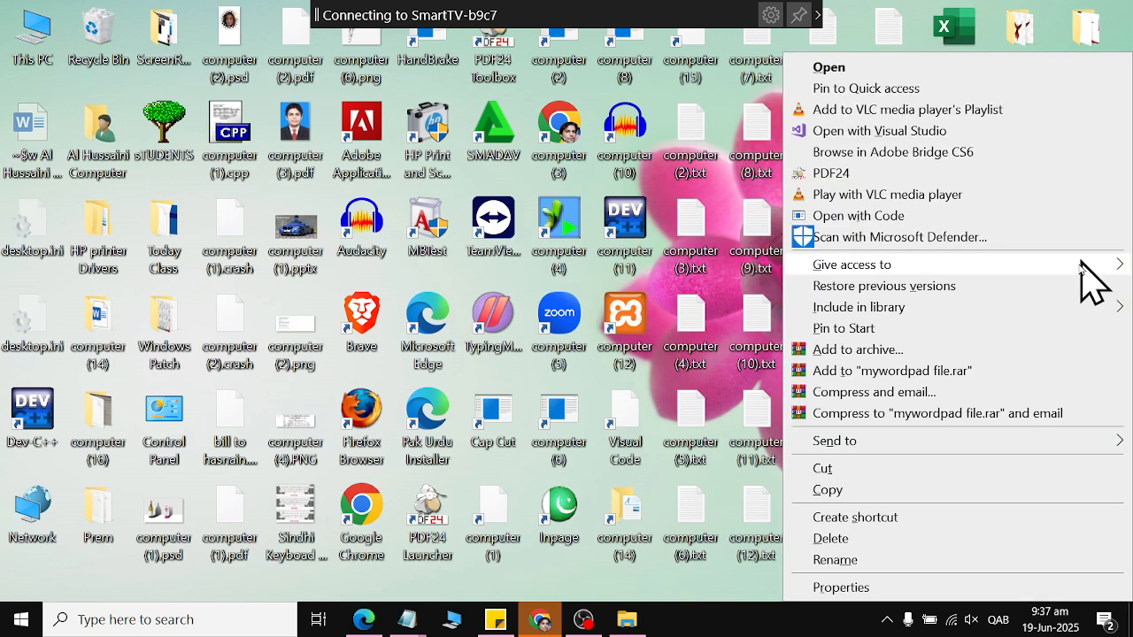
click(973, 588)
click(1041, 174)
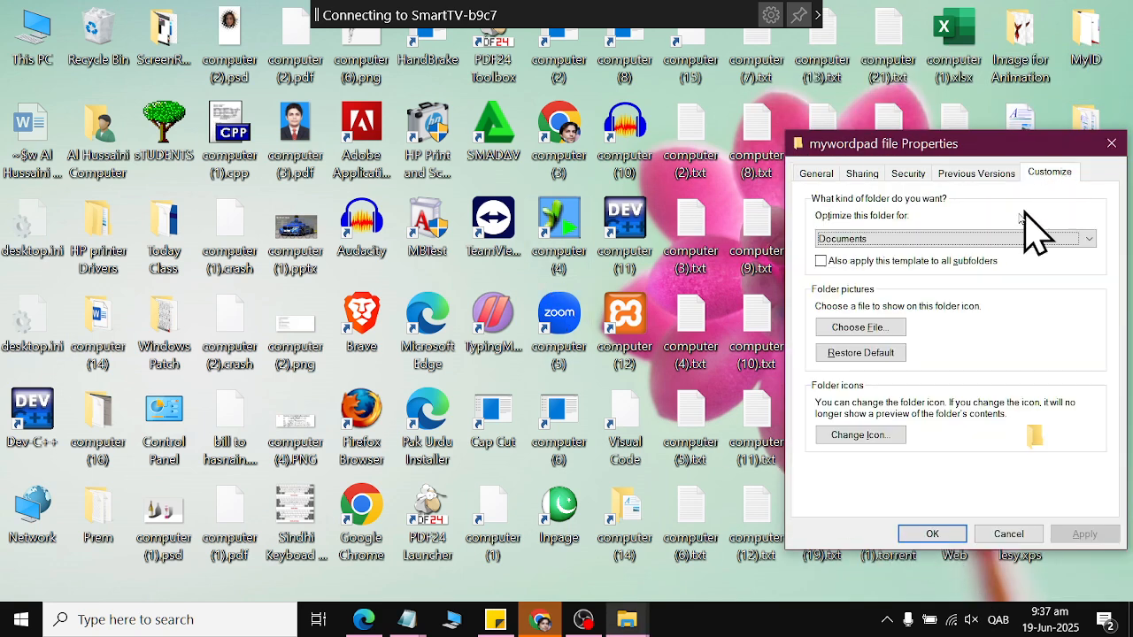
click(852, 435)
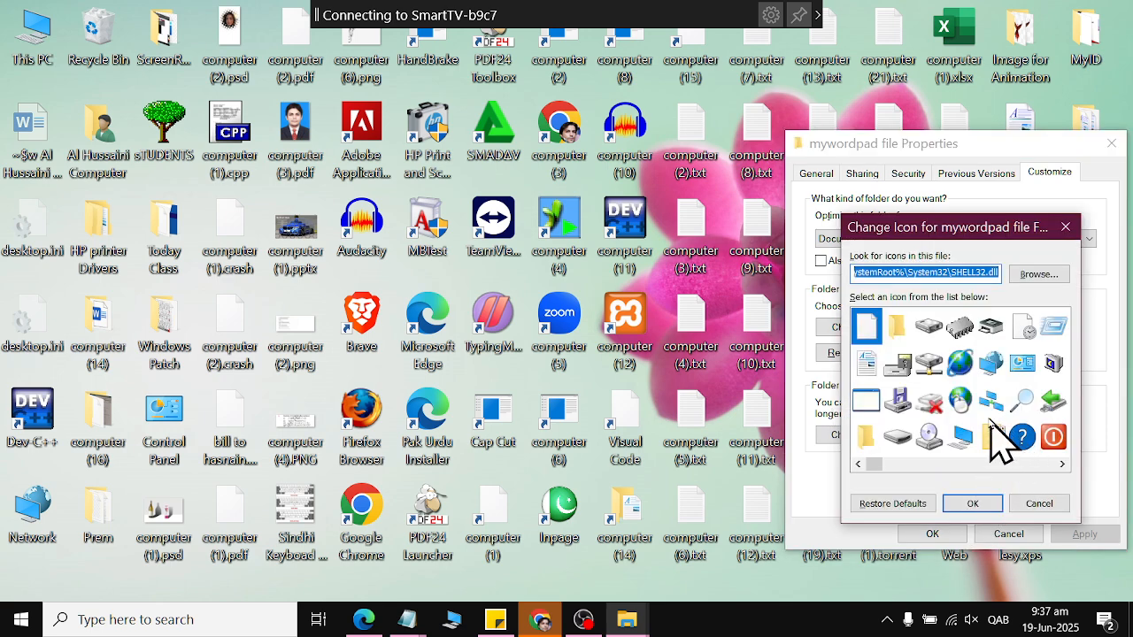
click(973, 504)
click(938, 534)
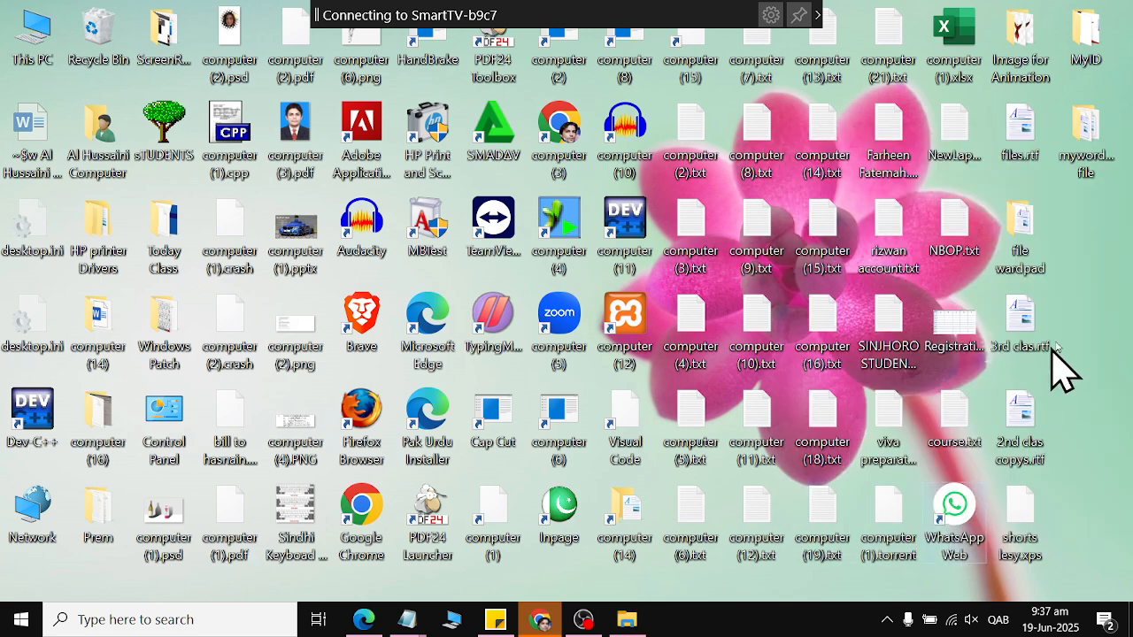
right_click(1082, 262)
click(965, 305)
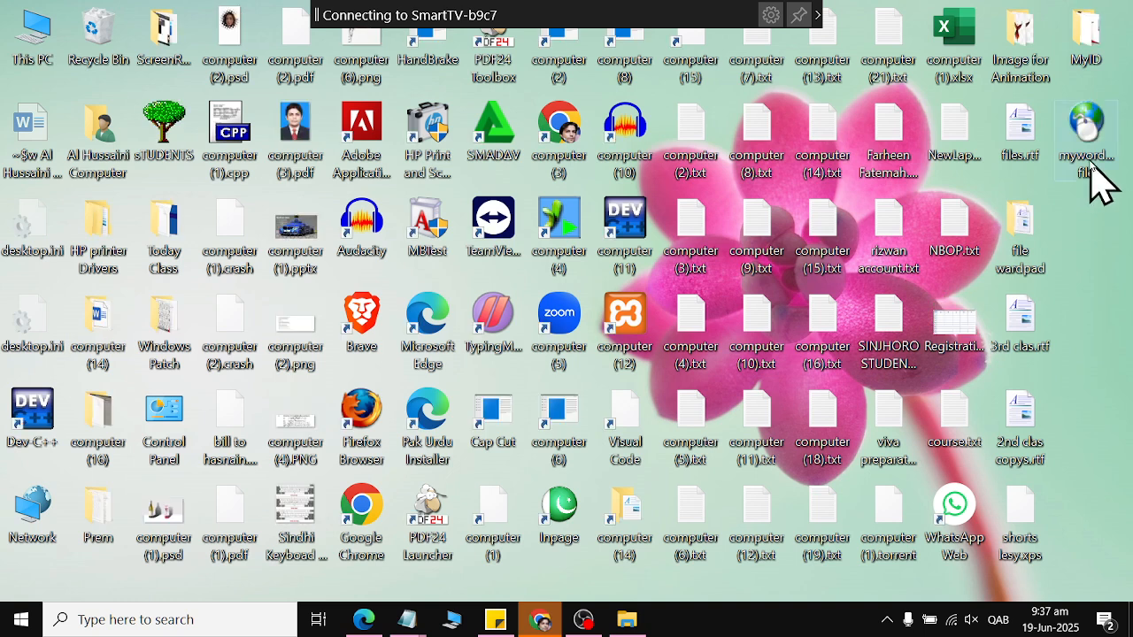
Select the "mywordpad file" folder on the desktop, open its properties and close them with OK.
click(1091, 169)
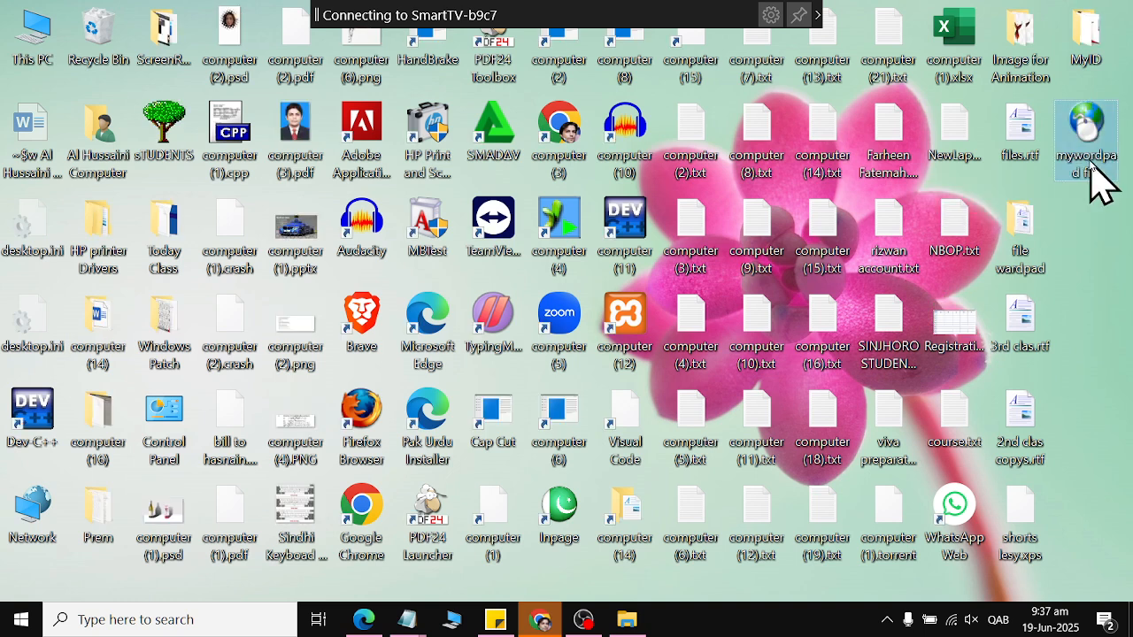
key(alt+Return)
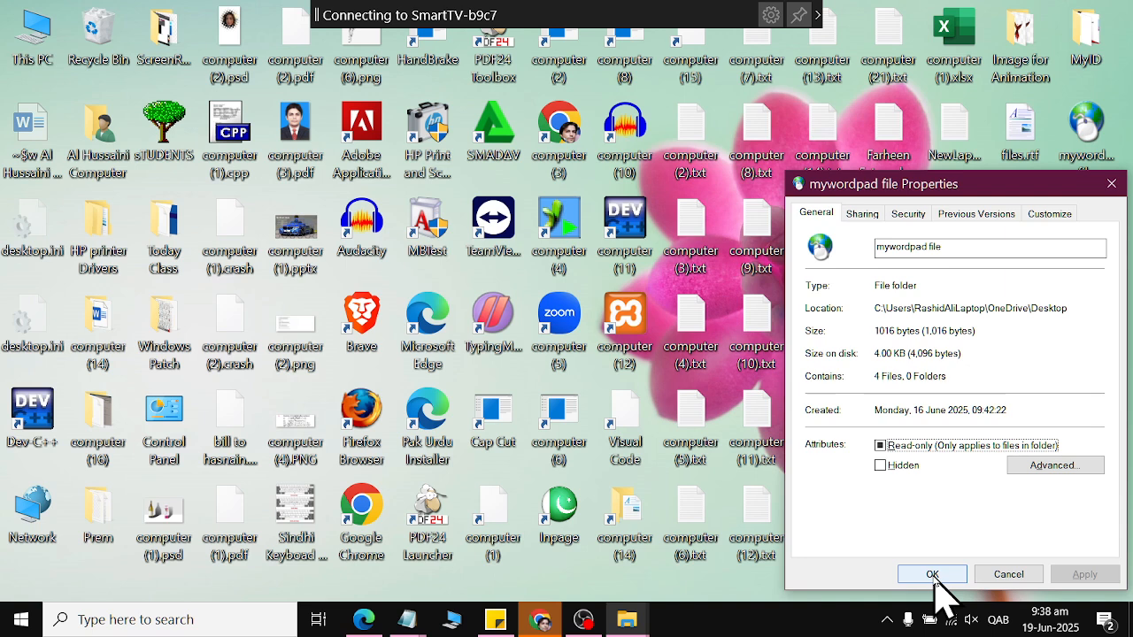
click(932, 574)
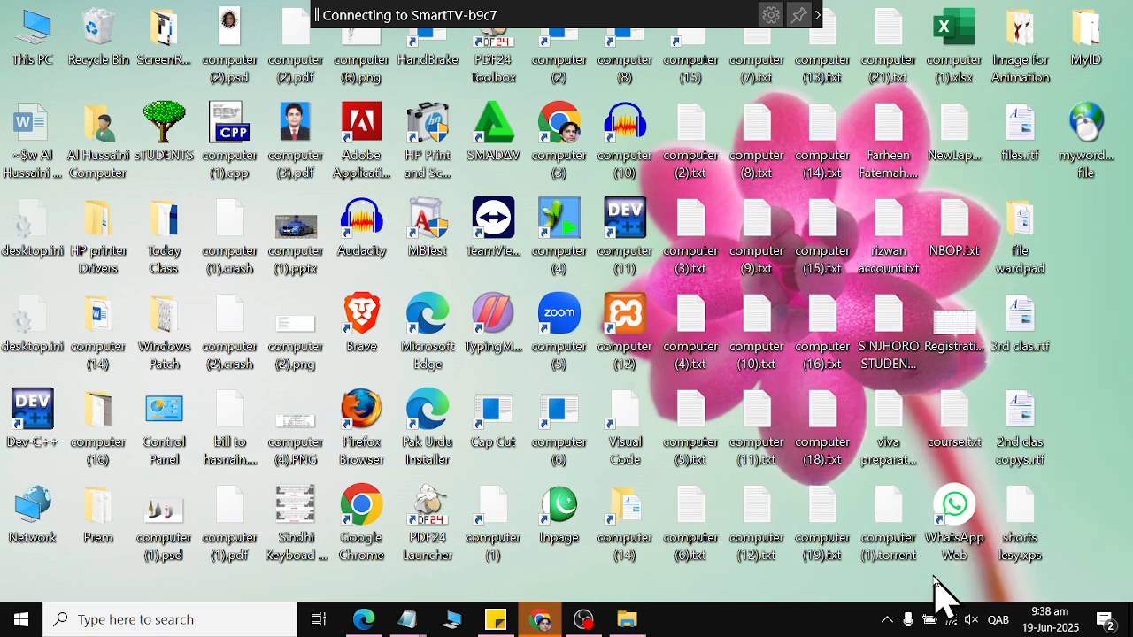
Open and close the "mywordpad file" folder, then view its properties once more and bring up its context options.
double_click(1088, 163)
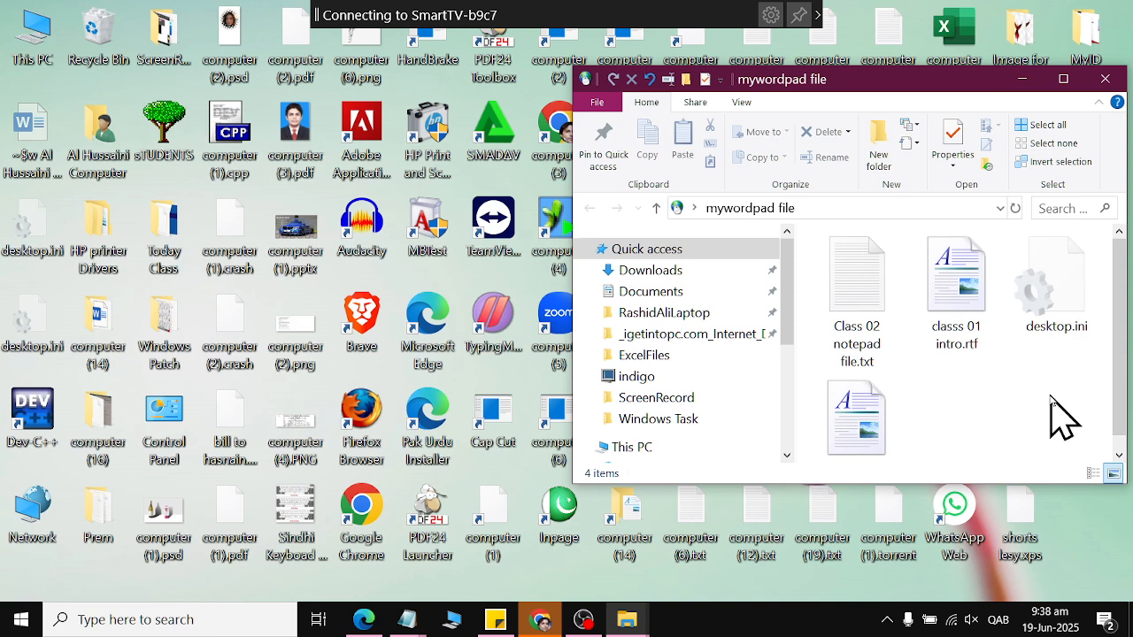
click(1105, 79)
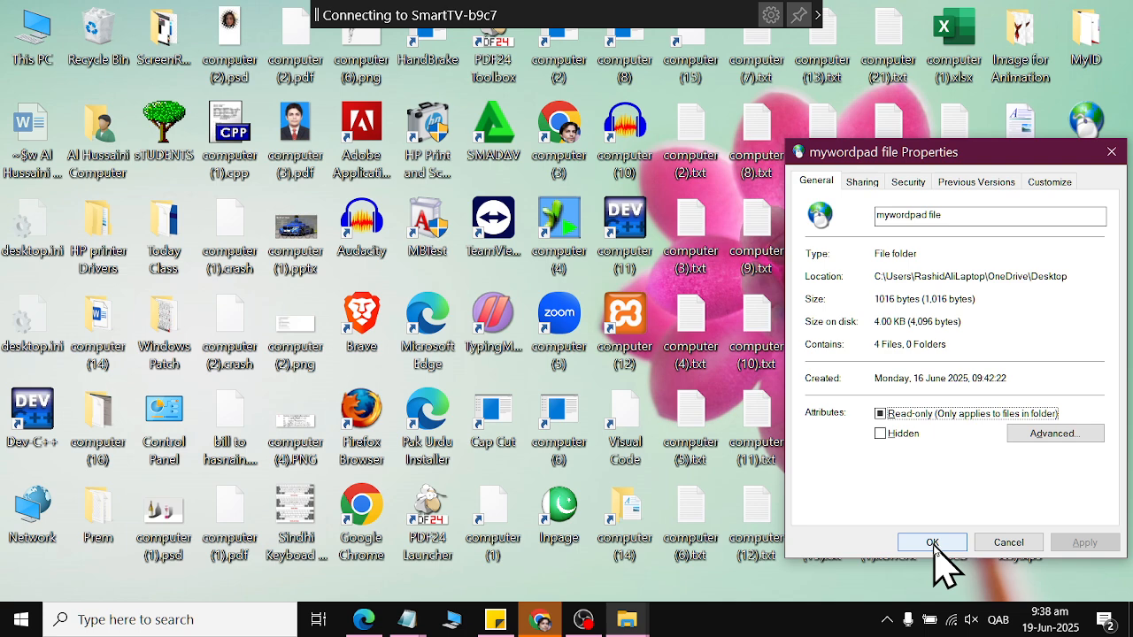
click(933, 544)
right_click(1090, 190)
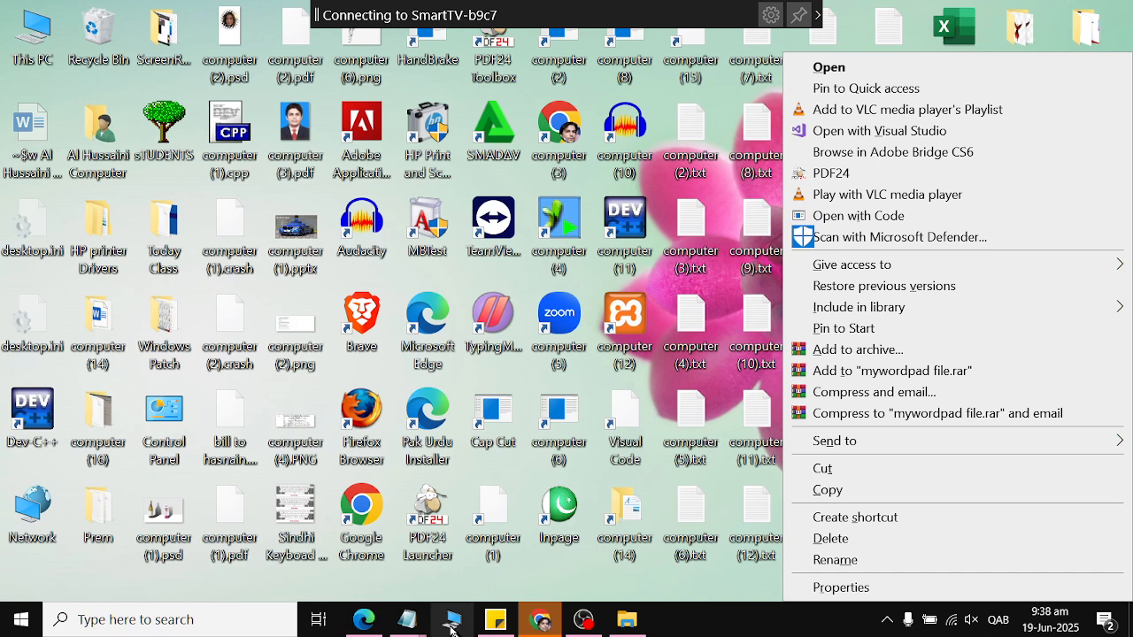
Return to the shortcuts PDF in Edge and select the "Alt + Enter" line, the "Taskbar Shortcuts" heading and the "Win + (Number Key)" line in turn.
click(363, 619)
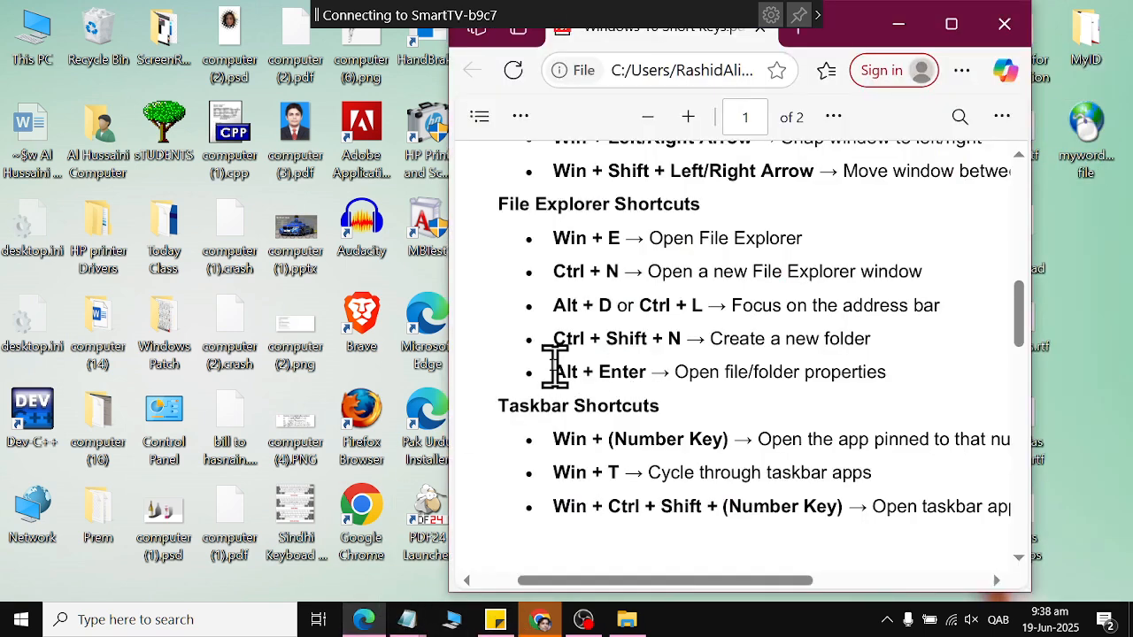
drag(555, 365, 915, 386)
scroll(847, 461, down, 3)
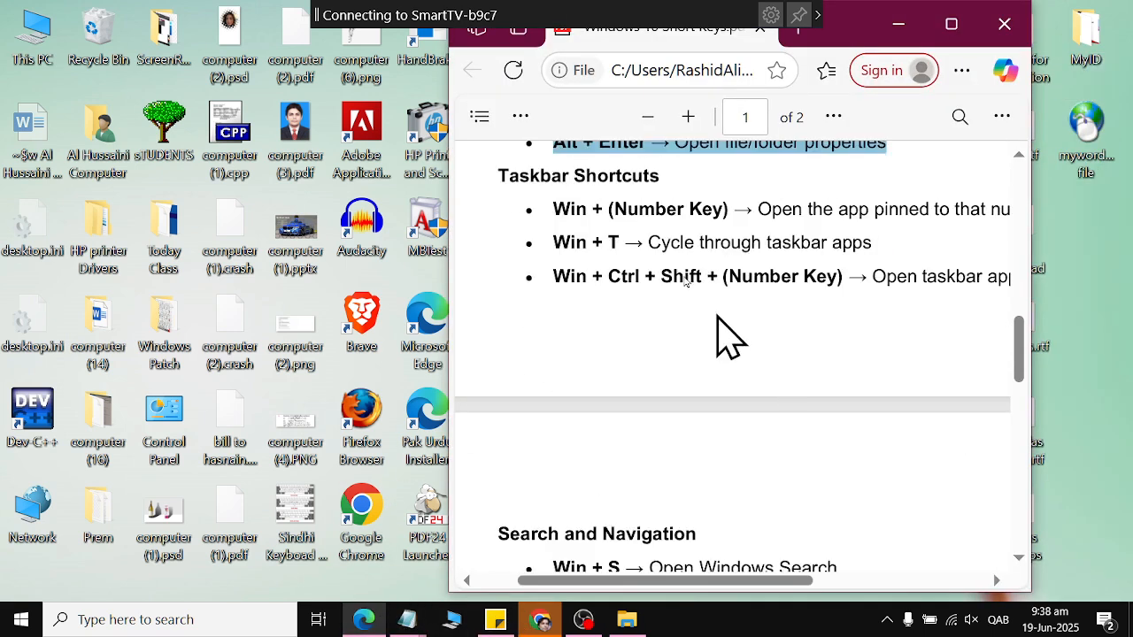
drag(493, 182, 721, 184)
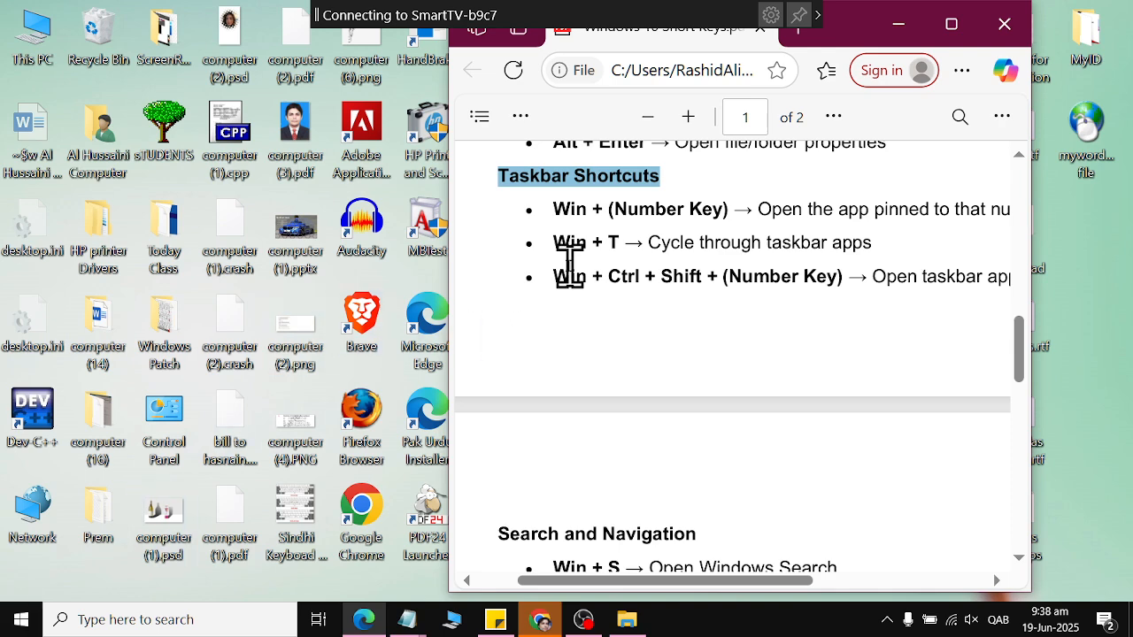
drag(577, 213, 1024, 244)
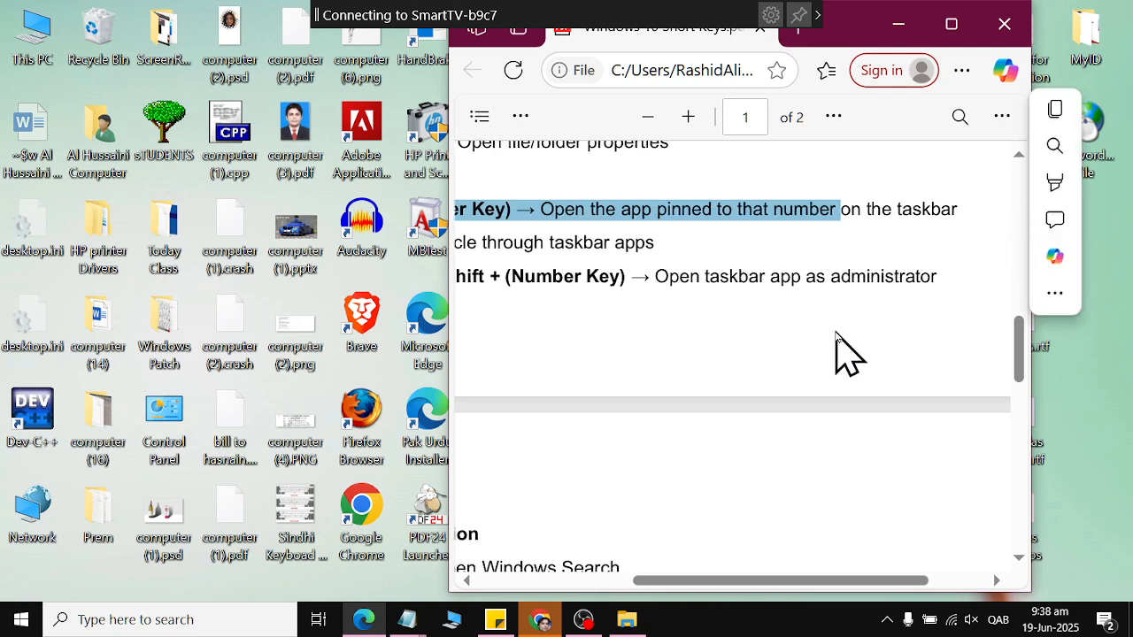
drag(784, 584, 717, 567)
Open the On-Screen Keyboard to show the number keys, move it below the taskbar shortcuts, and close it.
key(super+r)
click(140, 566)
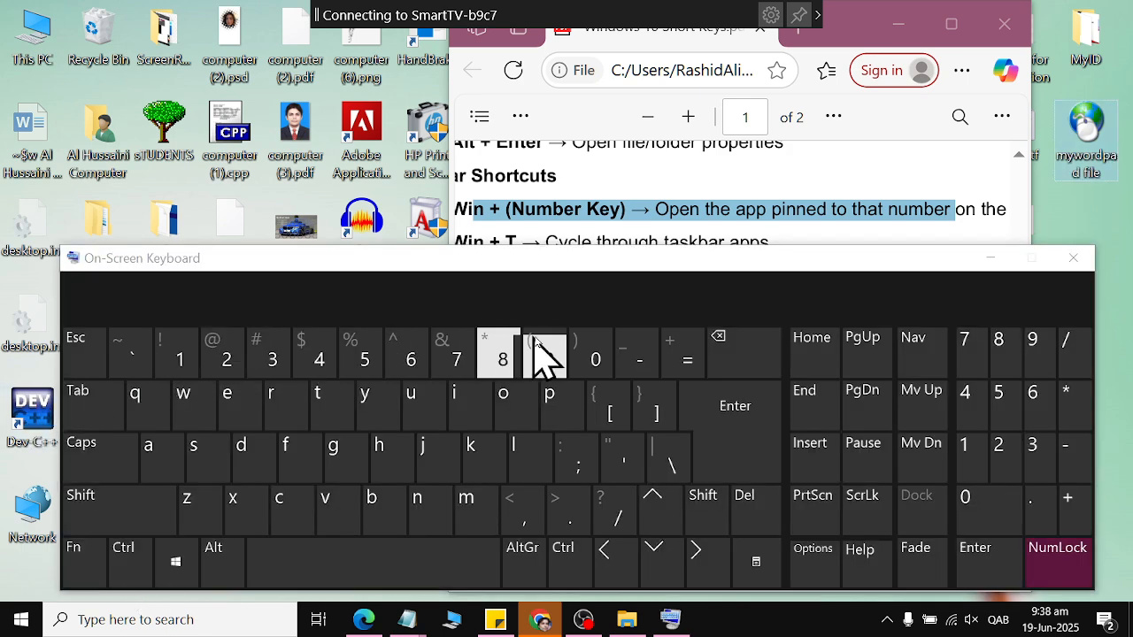
drag(655, 281, 742, 331)
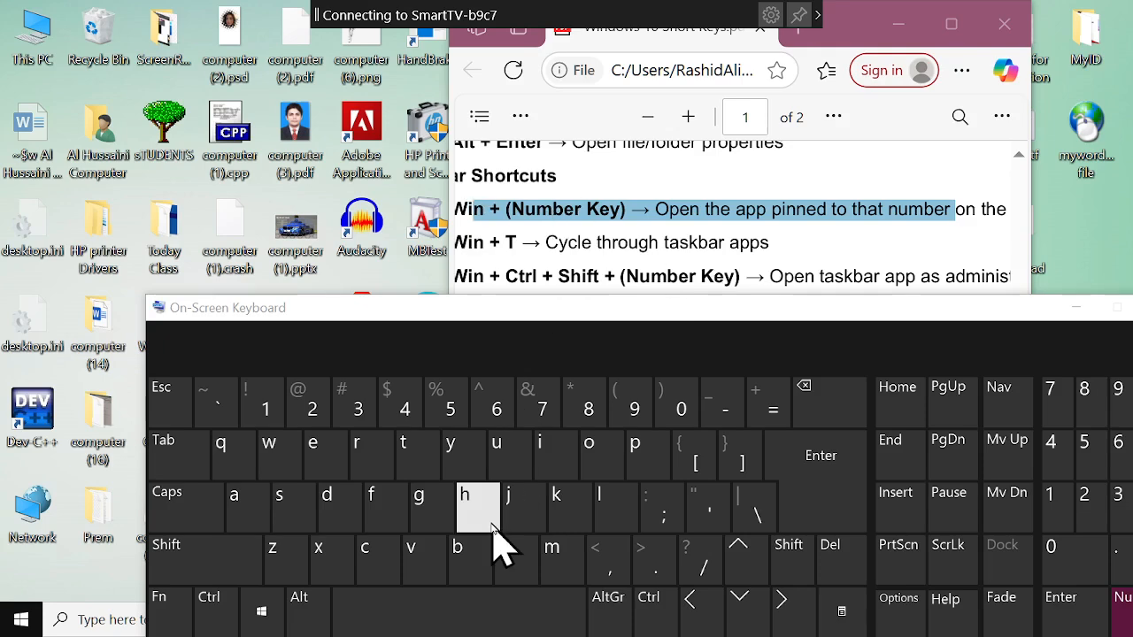
click(1069, 301)
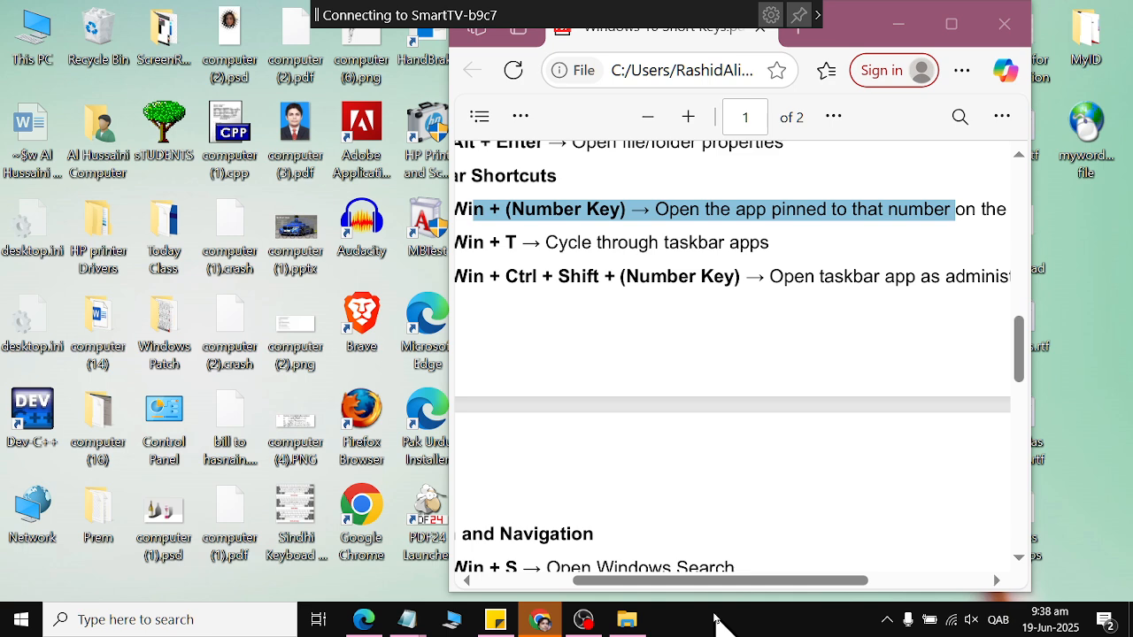
drag(637, 584, 544, 584)
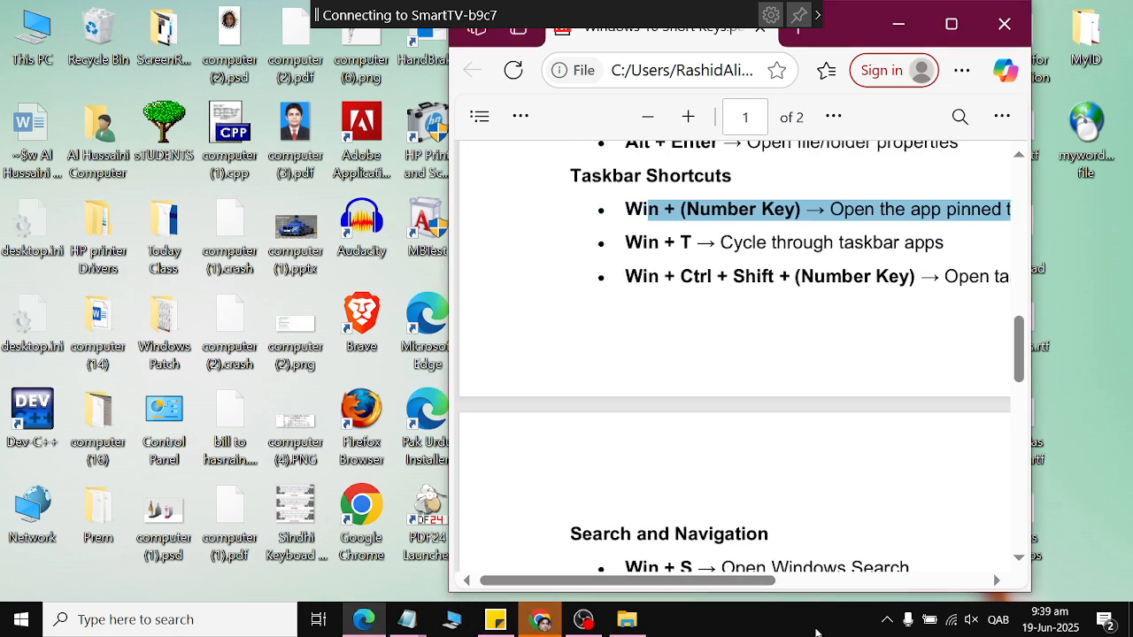
Search Windows for "wordpad" and pin WordPad to the taskbar.
click(21, 619)
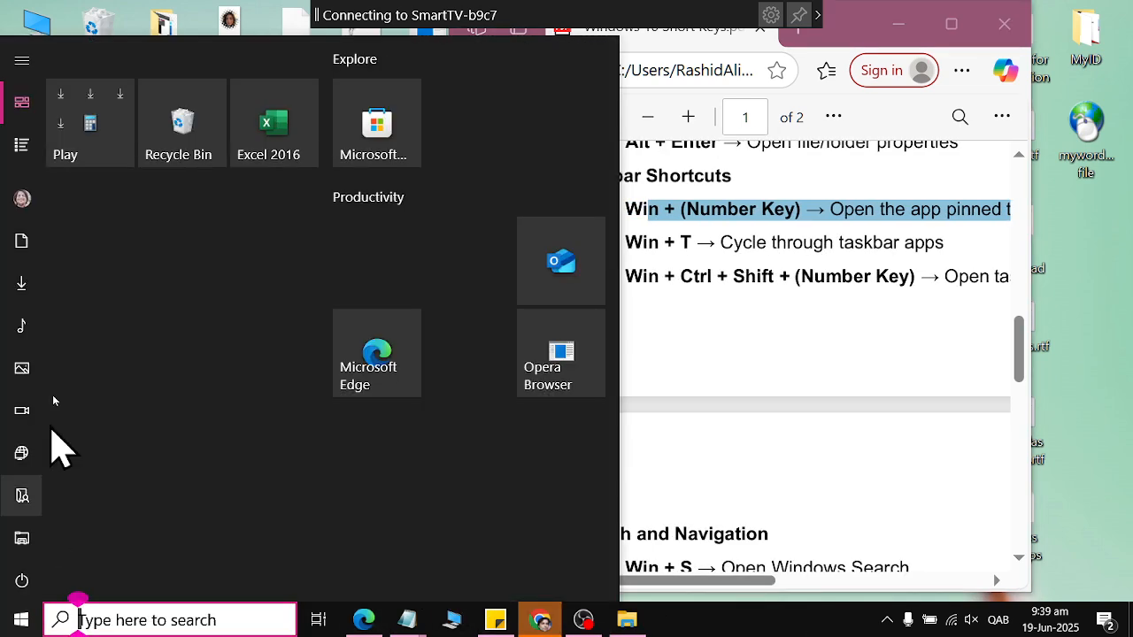
text(wordpad)
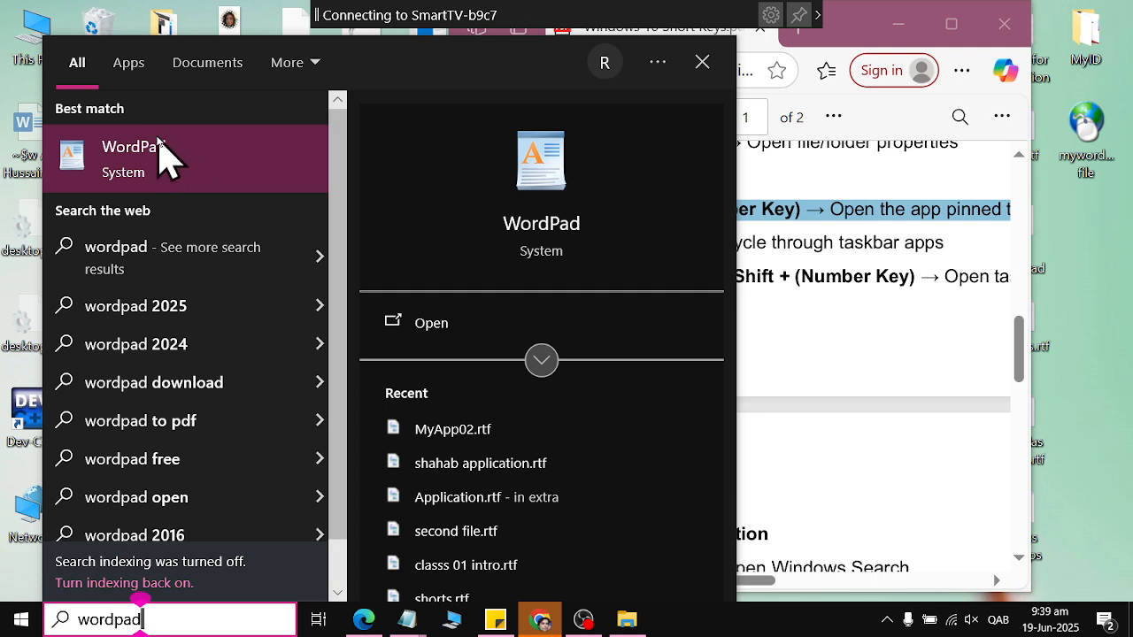
right_click(160, 146)
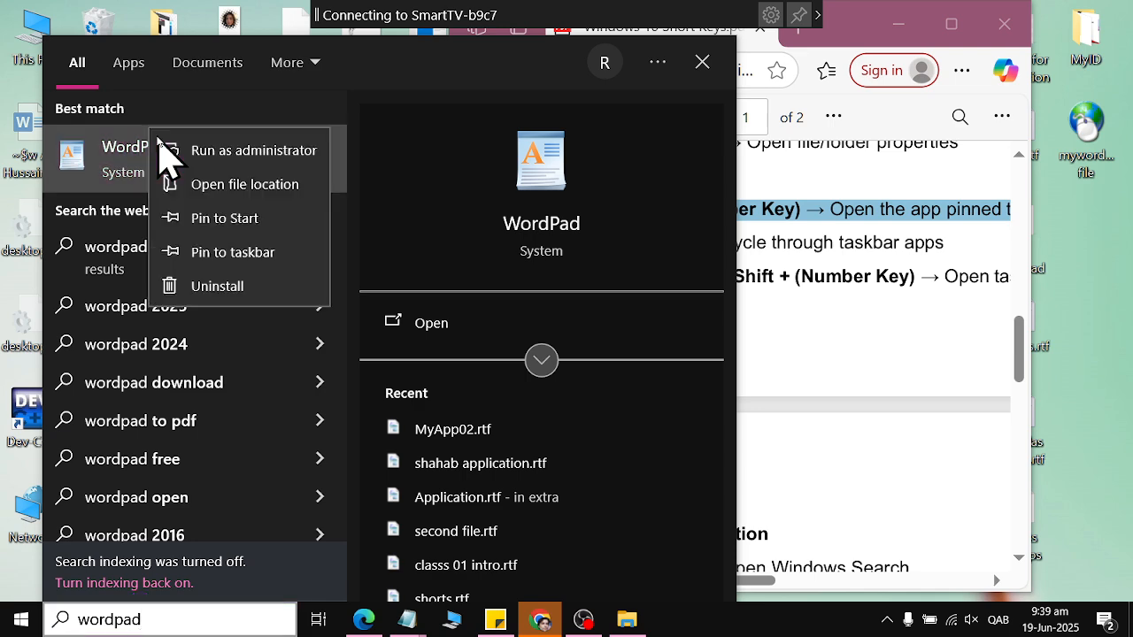
click(233, 252)
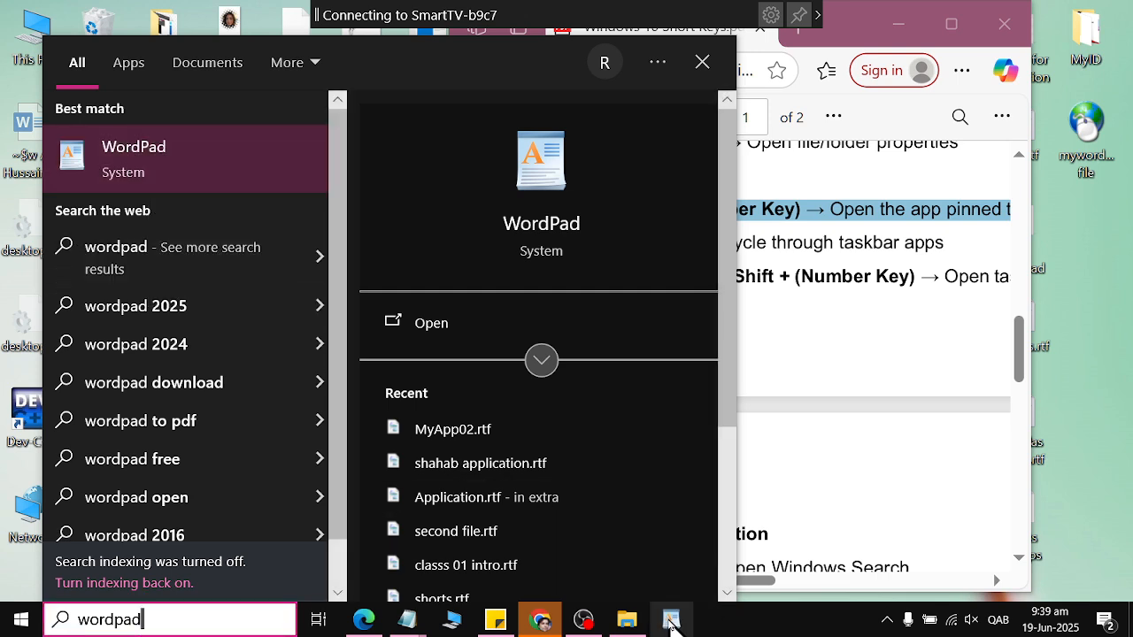
Replace the search text with "word" and pin Word 2016 to the taskbar.
text(wordpadwordpad)
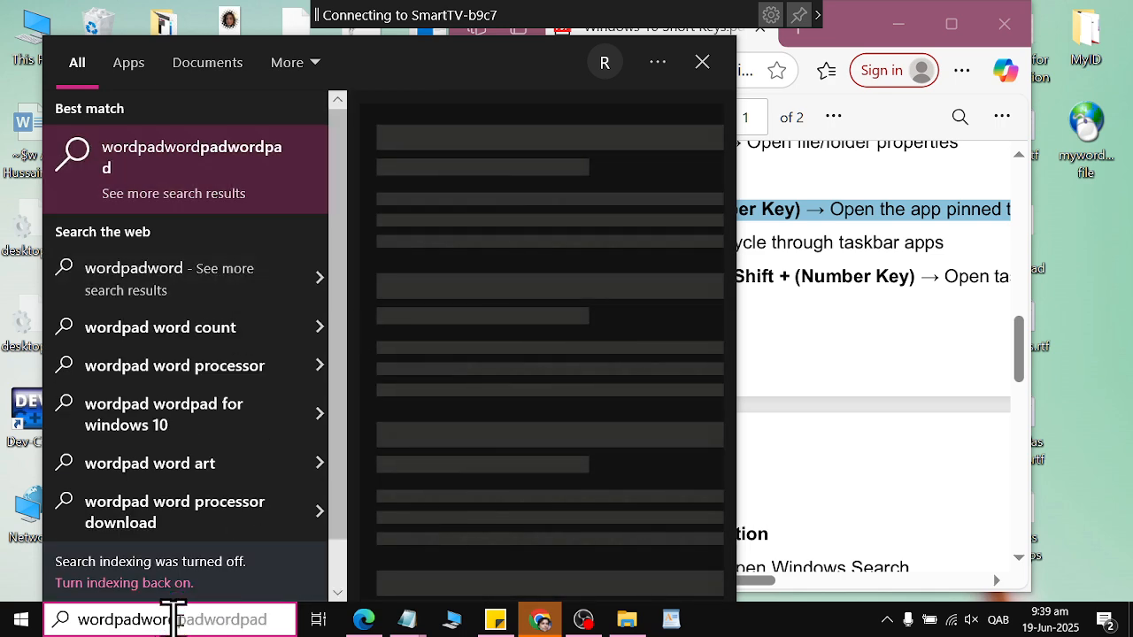
drag(273, 619, 3, 605)
text(word)
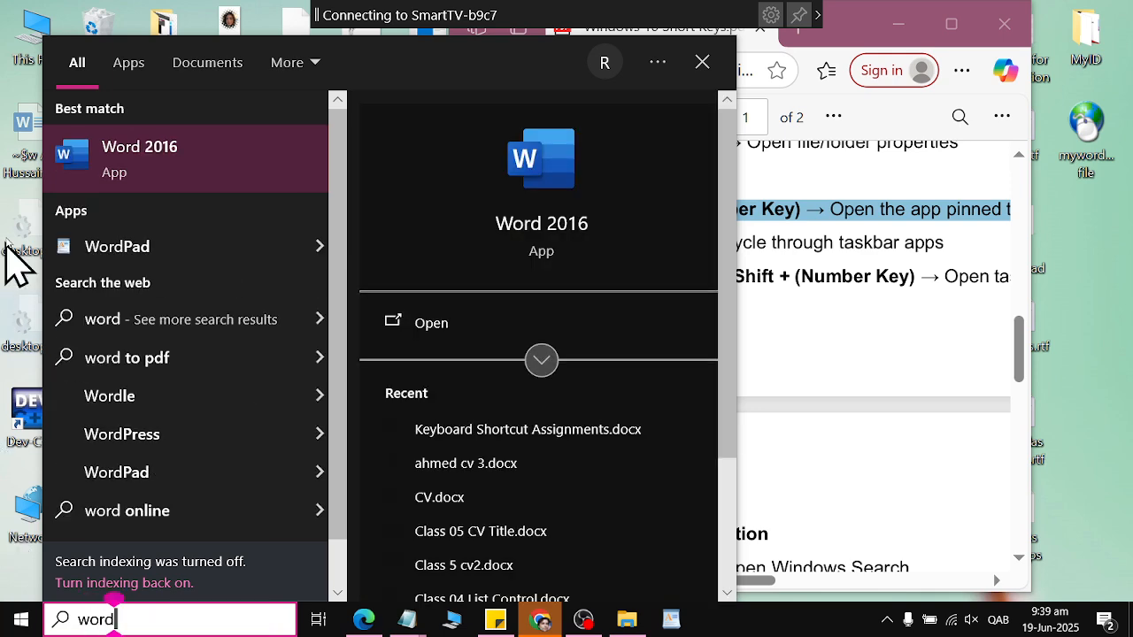
right_click(128, 151)
click(208, 259)
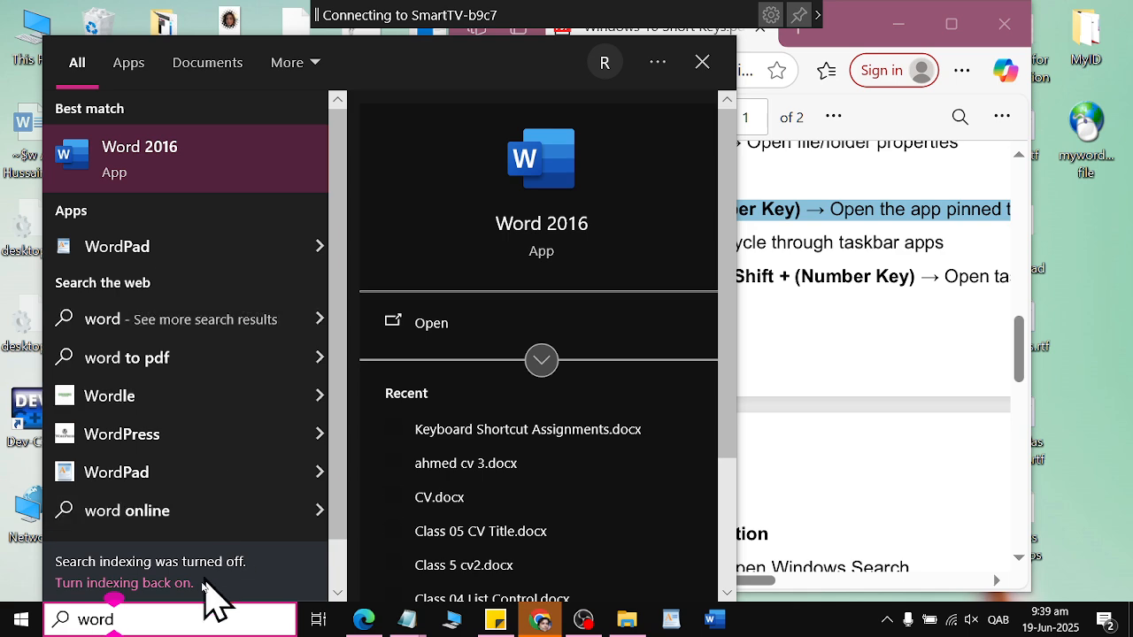
Search for "excel", pin Excel 2016 to the taskbar, and close the search.
drag(177, 617, 2, 591)
text(excel)
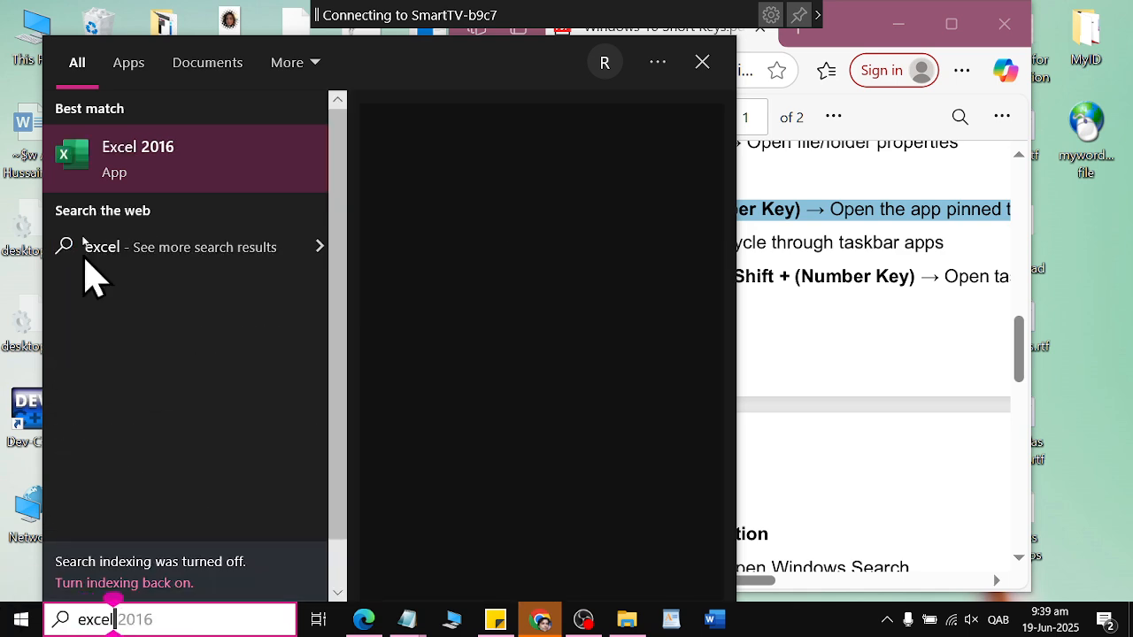
right_click(141, 170)
click(209, 273)
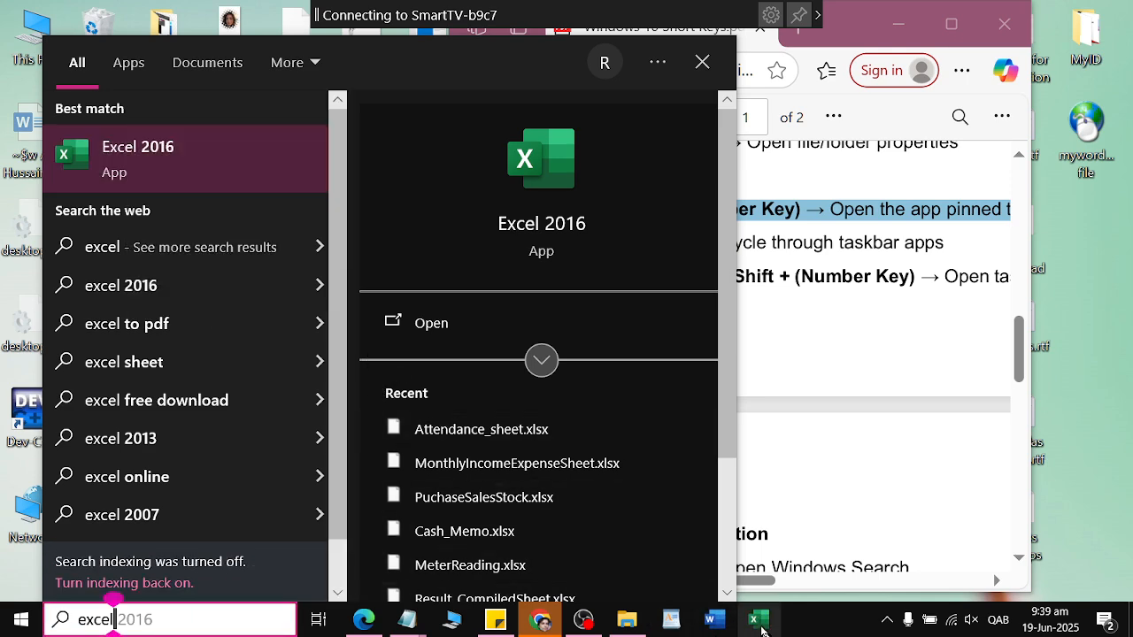
click(846, 404)
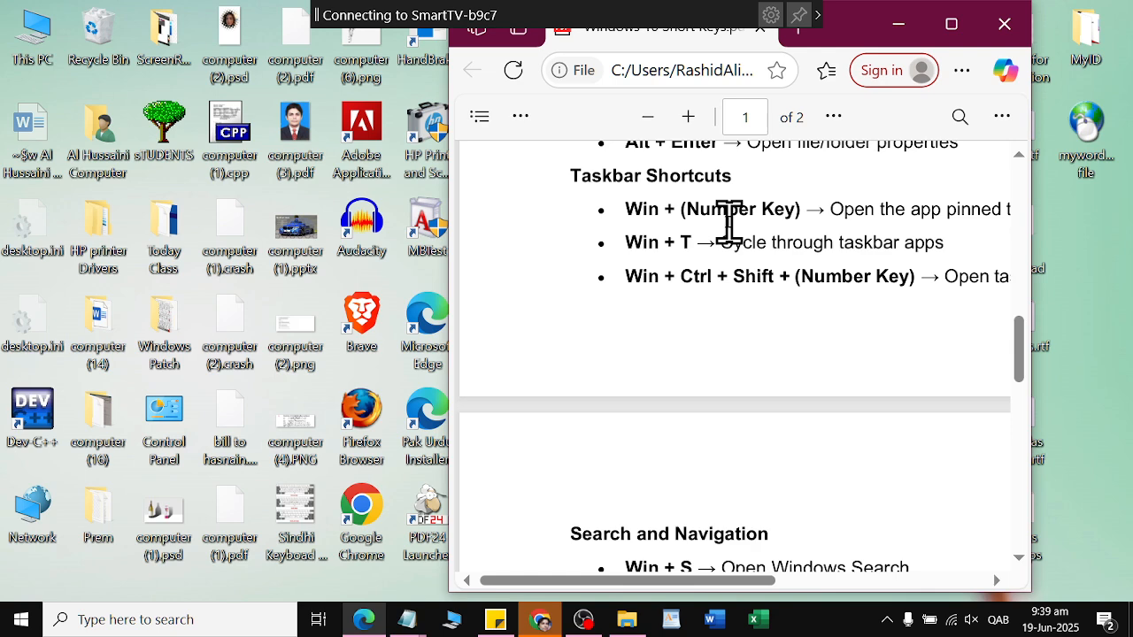
Minimize and restore the first taskbar app, the Edge PDF window, repeatedly with its number shortcut.
key(super+1)
key(super+1)
key(super+1)
key(super+1)
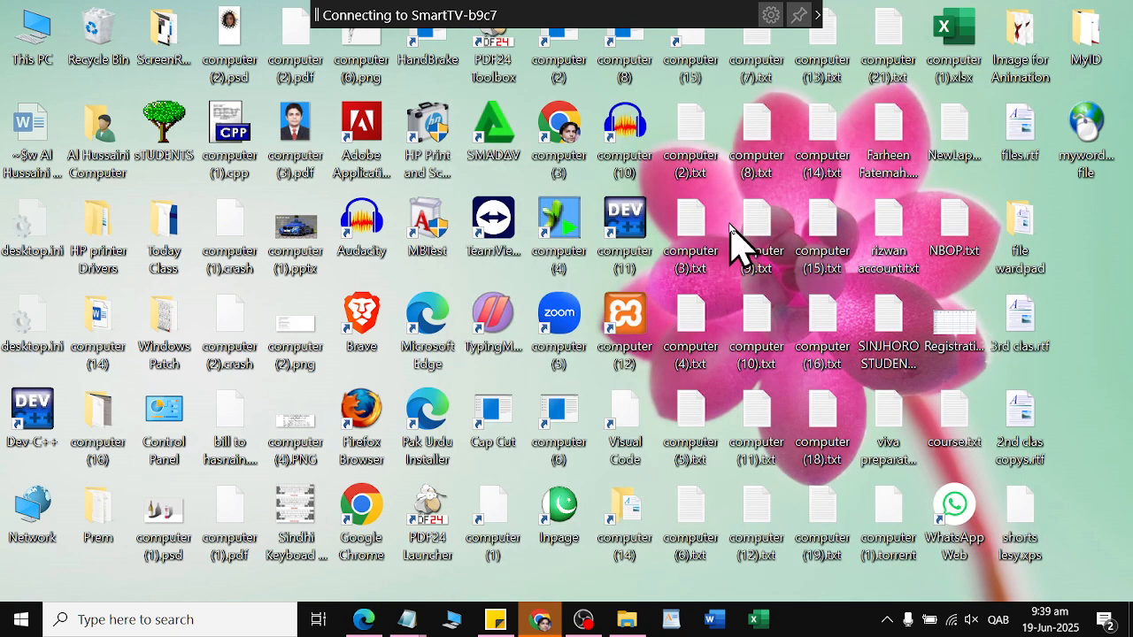
Cycle through the Notepad windows of the second taskbar app, then bring back the PDF window and open This PC.
key(super+2)
key(super+2)
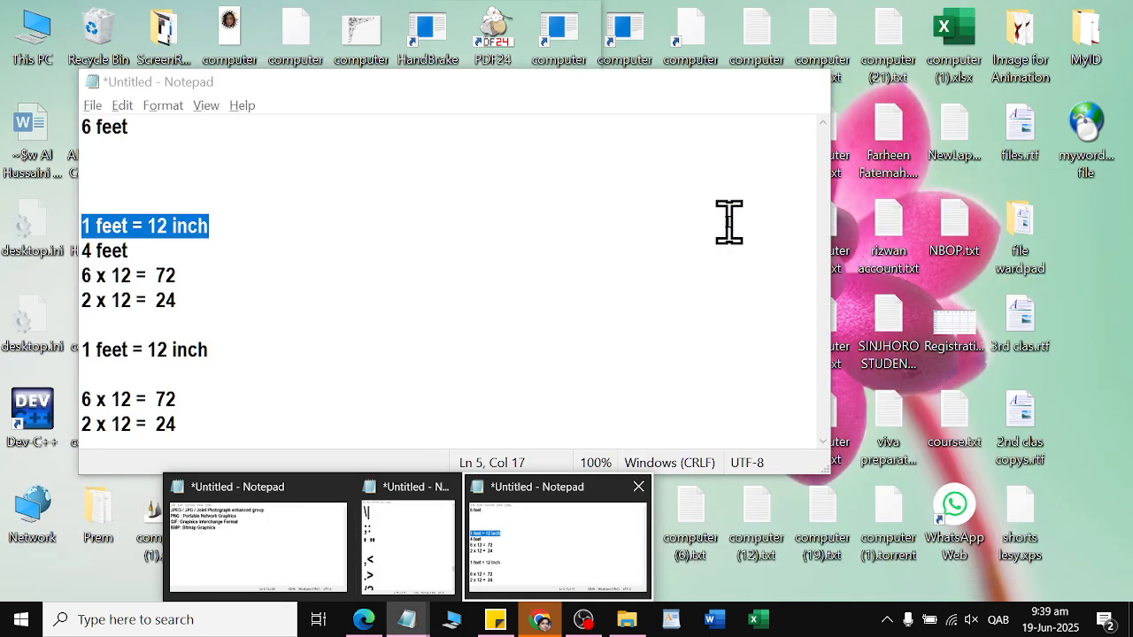
key(super+1)
key(super+e)
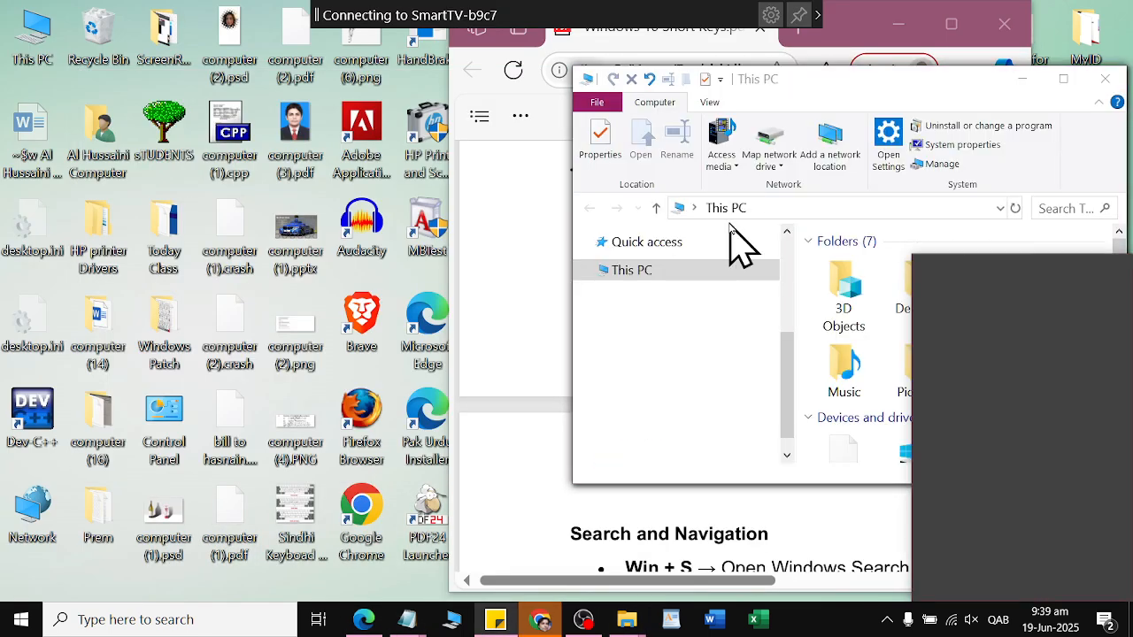
Call up the fifth, sixth and seventh taskbar apps by number, ending on the open File Explorer windows.
key(super+5)
key(super+5)
key(super+5)
key(super+5)
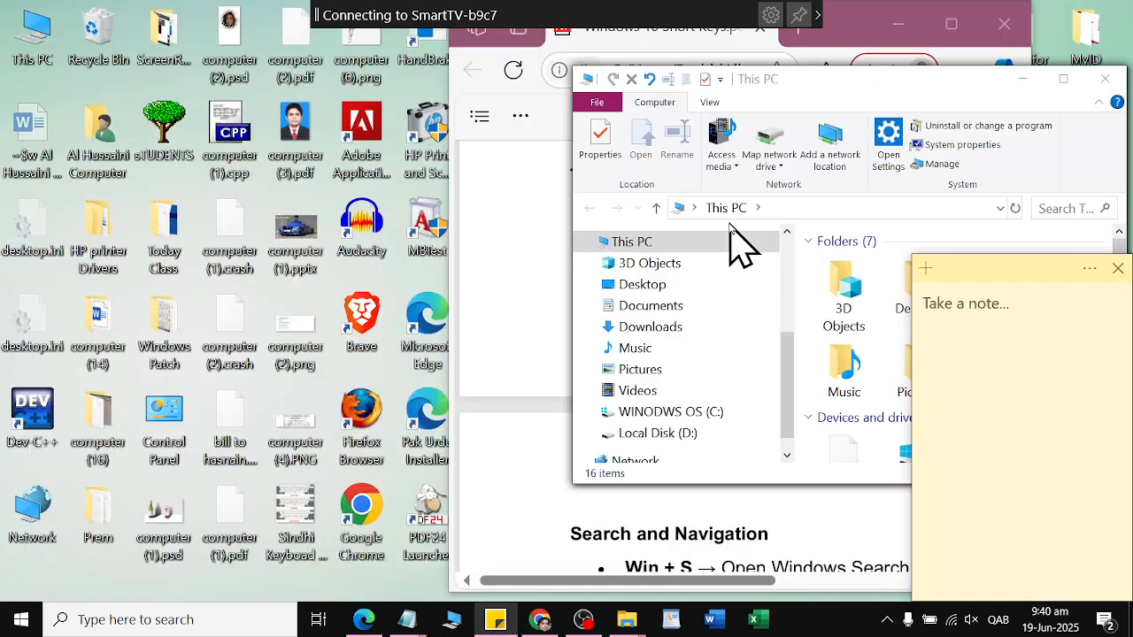
key(super+6)
key(super+6)
key(super+7)
key(super+7)
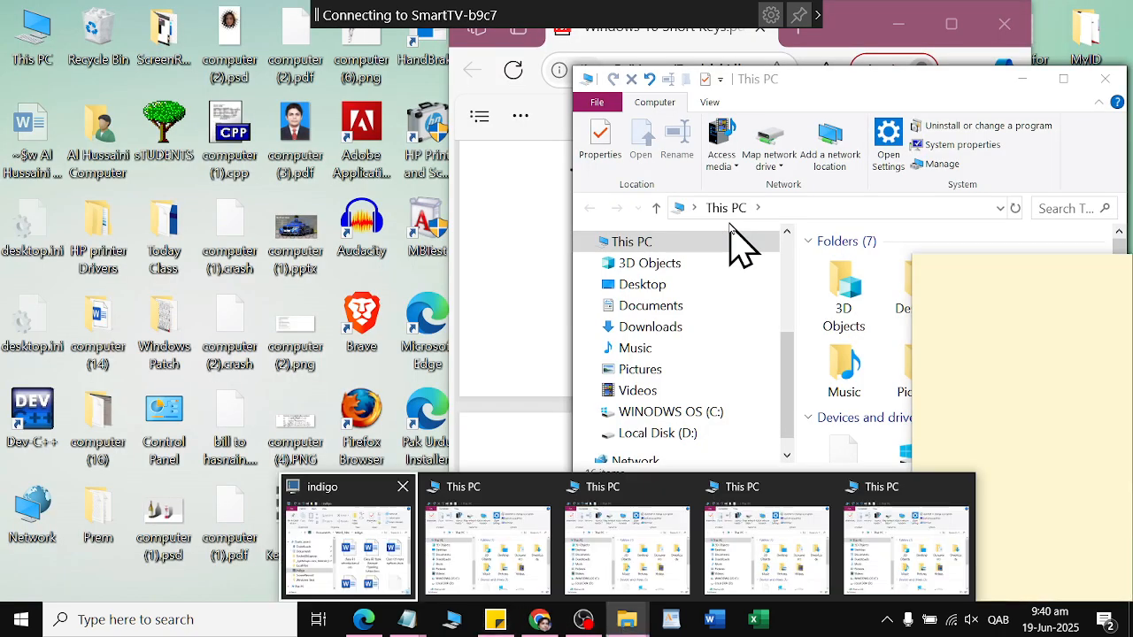
Show and minimize the eighth taskbar app repeatedly by its number, and launch Word as the ninth taskbar app.
key(super+8)
key(super+8)
key(super+8)
key(super+8)
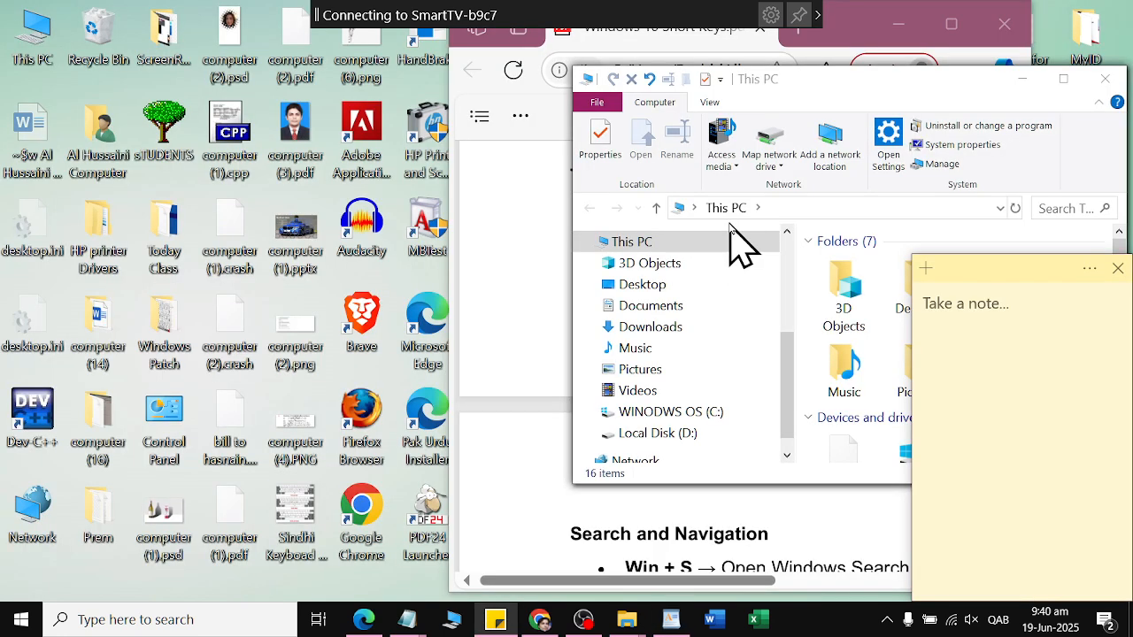
key(super+9)
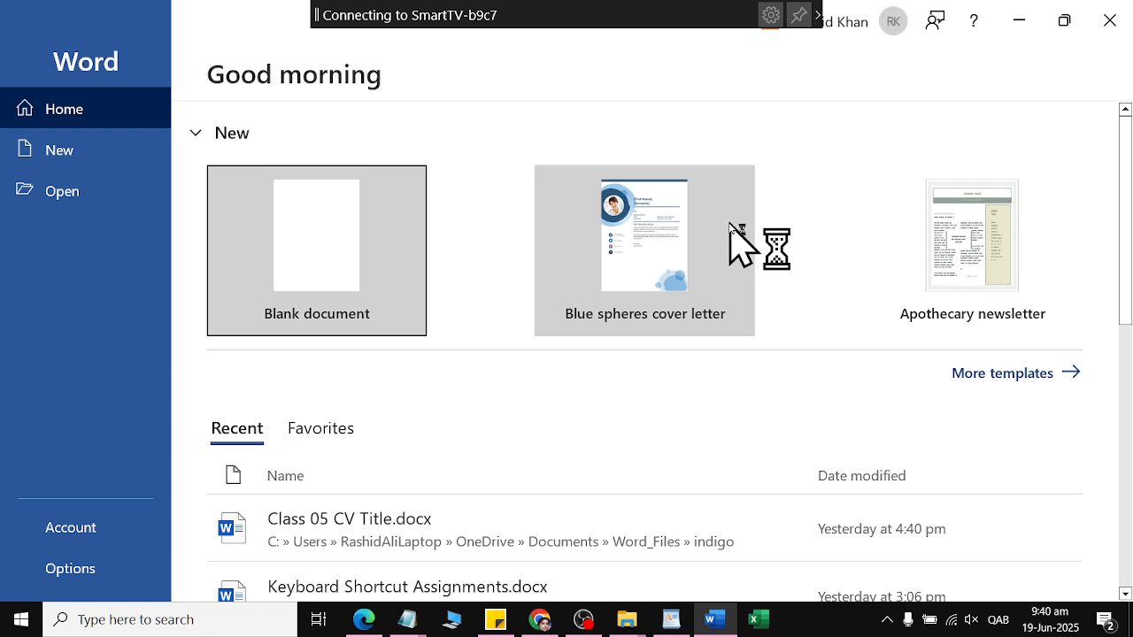
Bring up the PDF window by its taskbar number, launch Excel as the tenth taskbar app, and close Excel.
key(super+1)
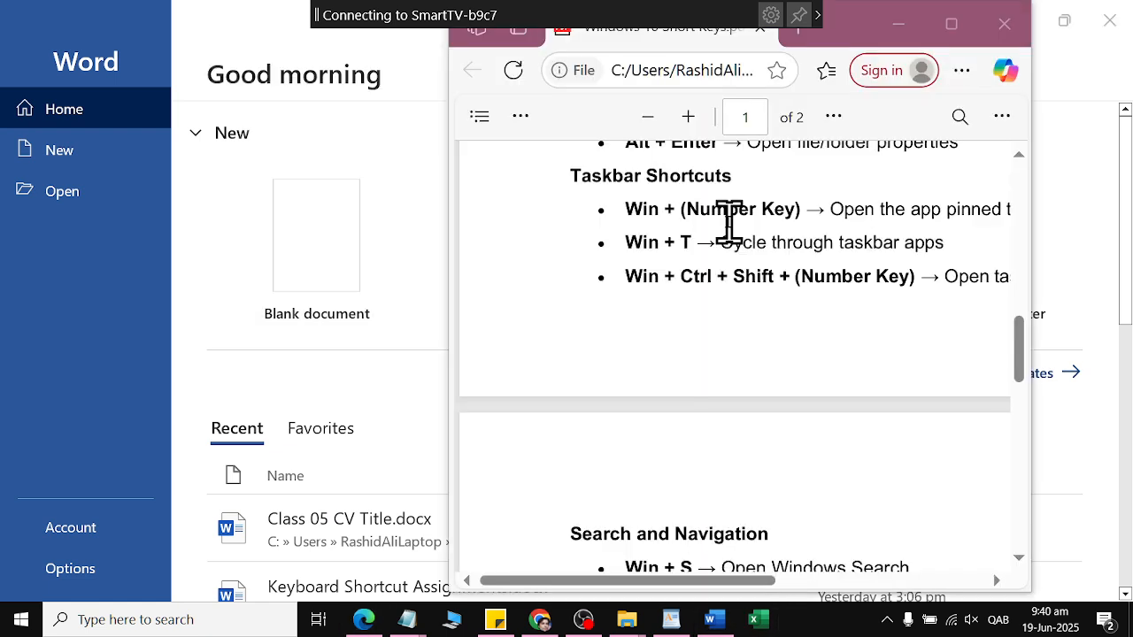
key(super+0)
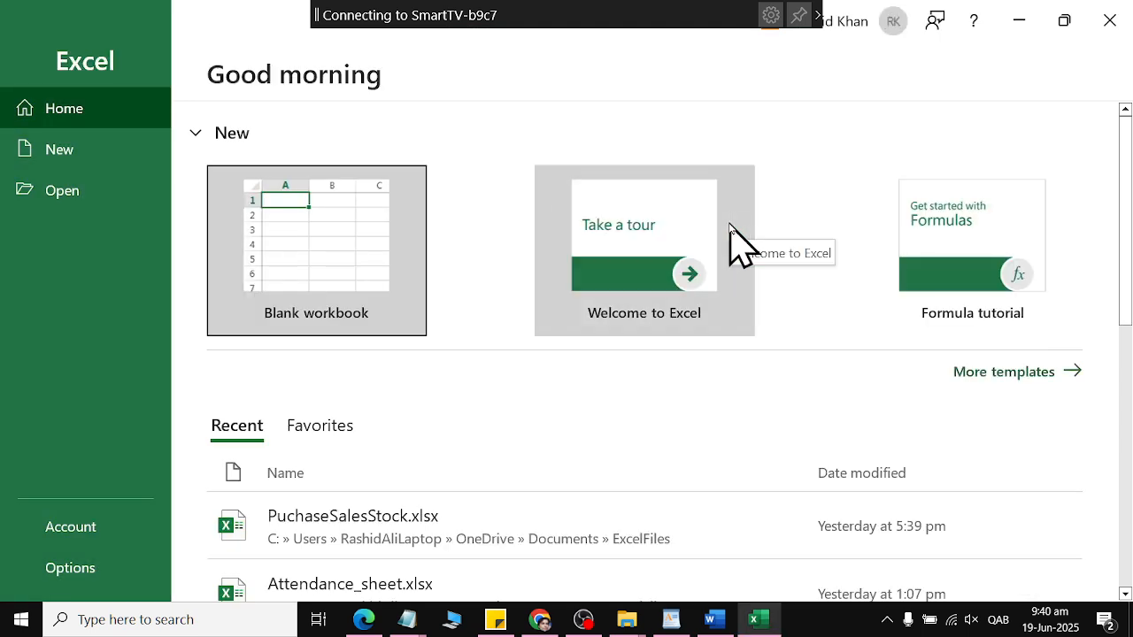
click(1112, 25)
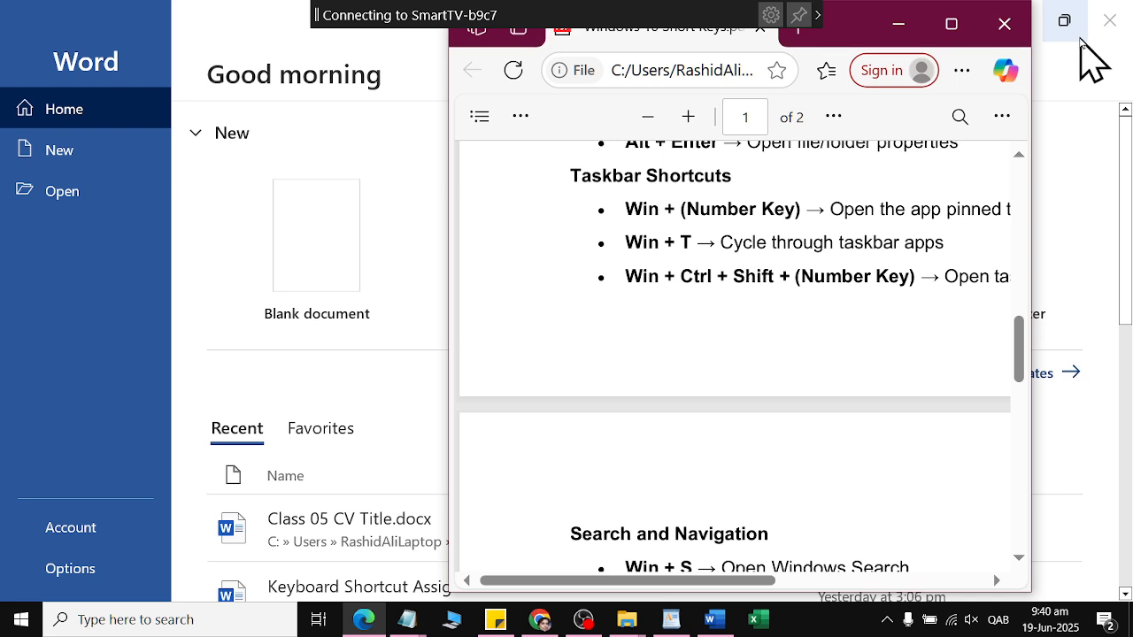
Call up OBS, the sixth taskbar app, by its number and minimize it the same way.
mouse_move(388, 629)
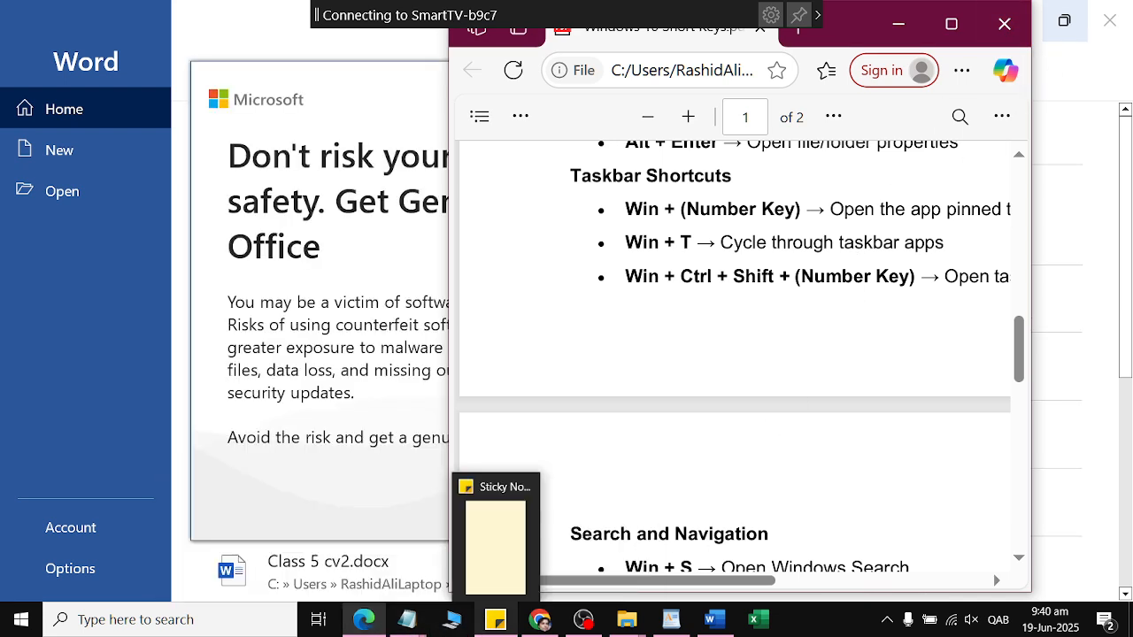
mouse_move(626, 621)
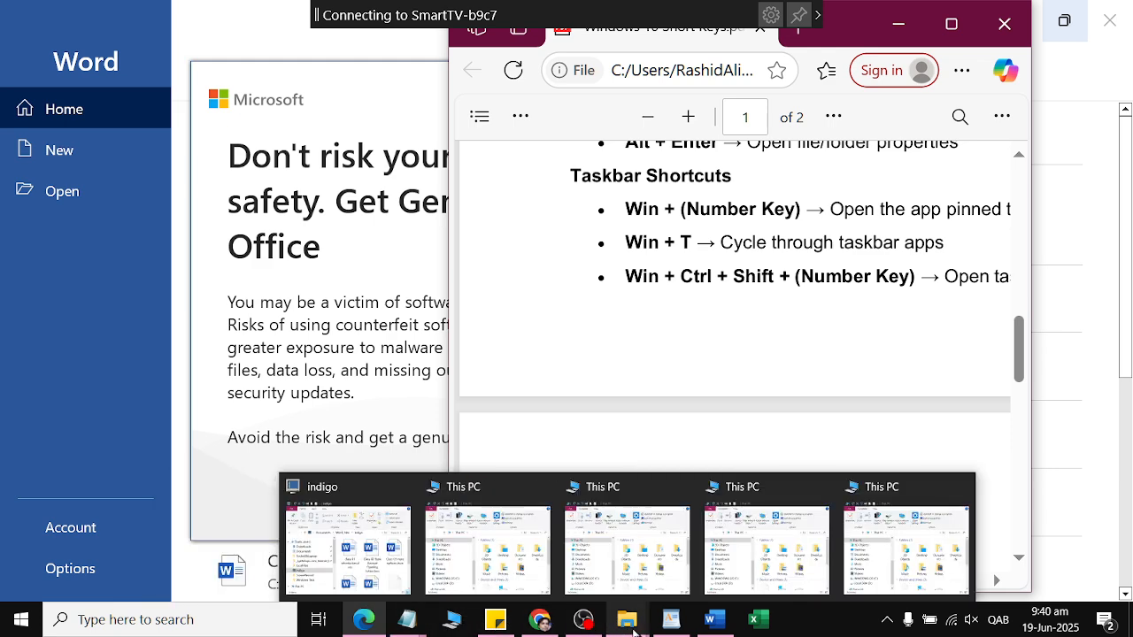
mouse_move(588, 625)
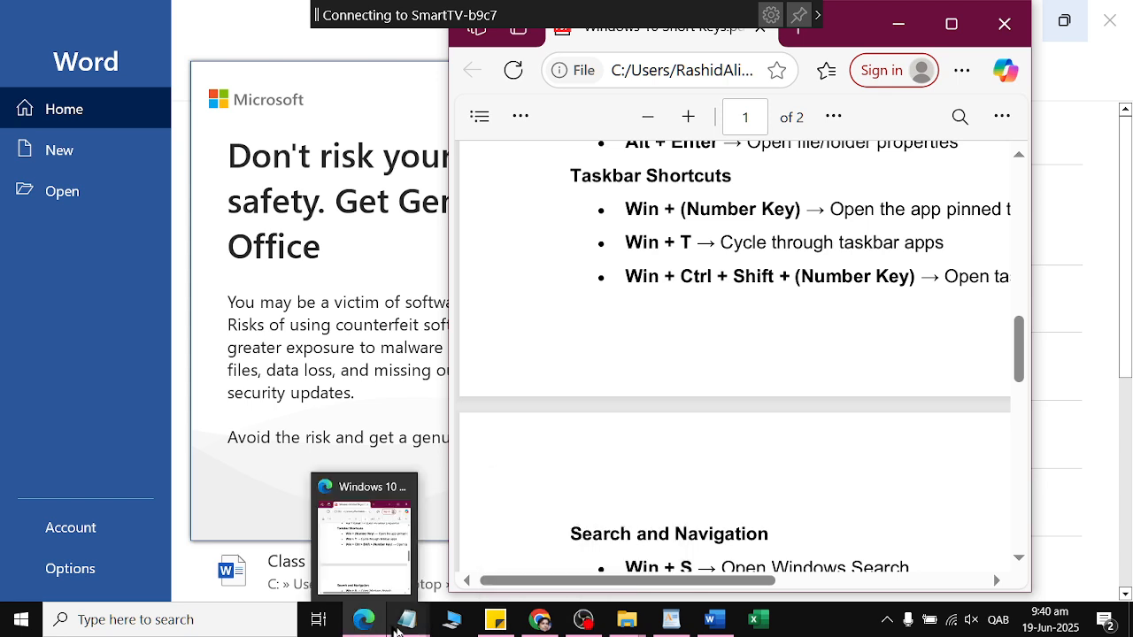
mouse_move(462, 628)
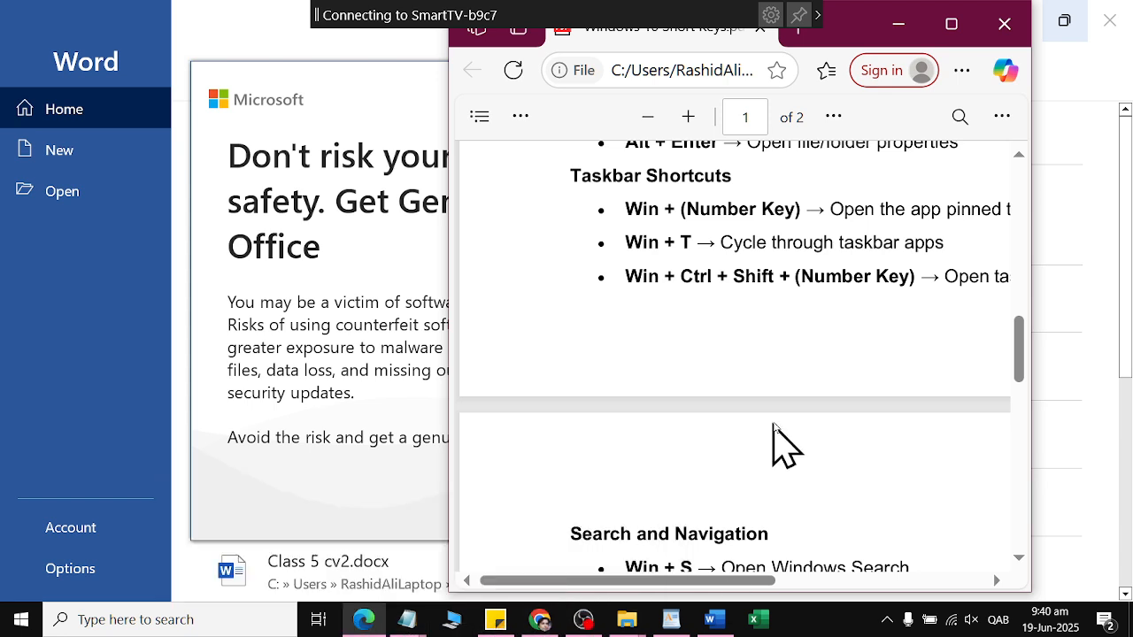
key(super+6)
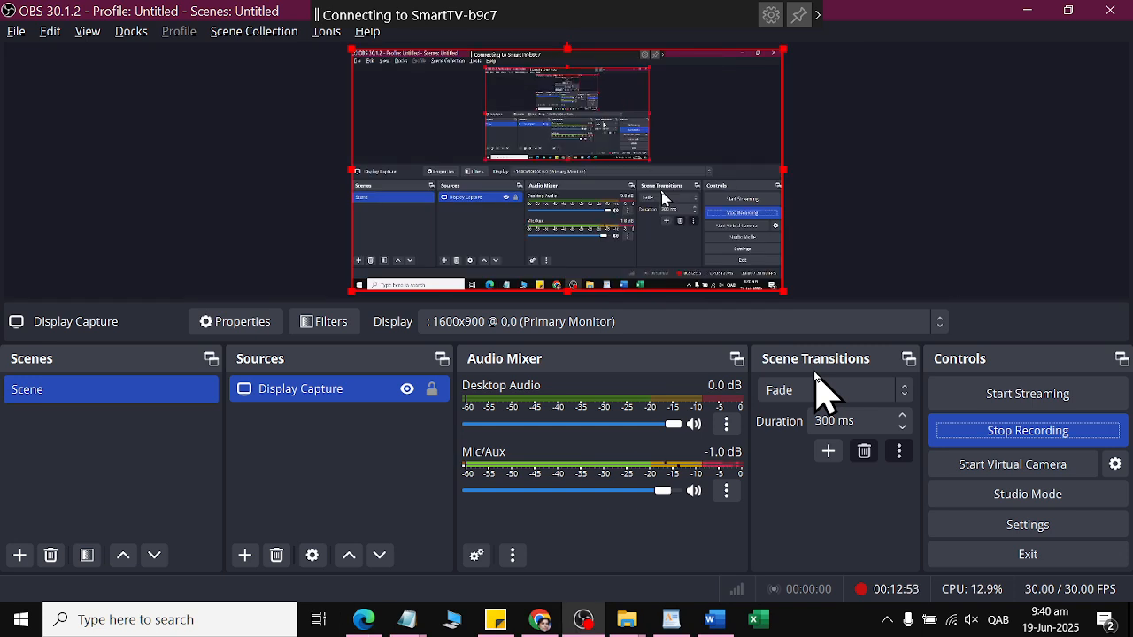
key(super+6)
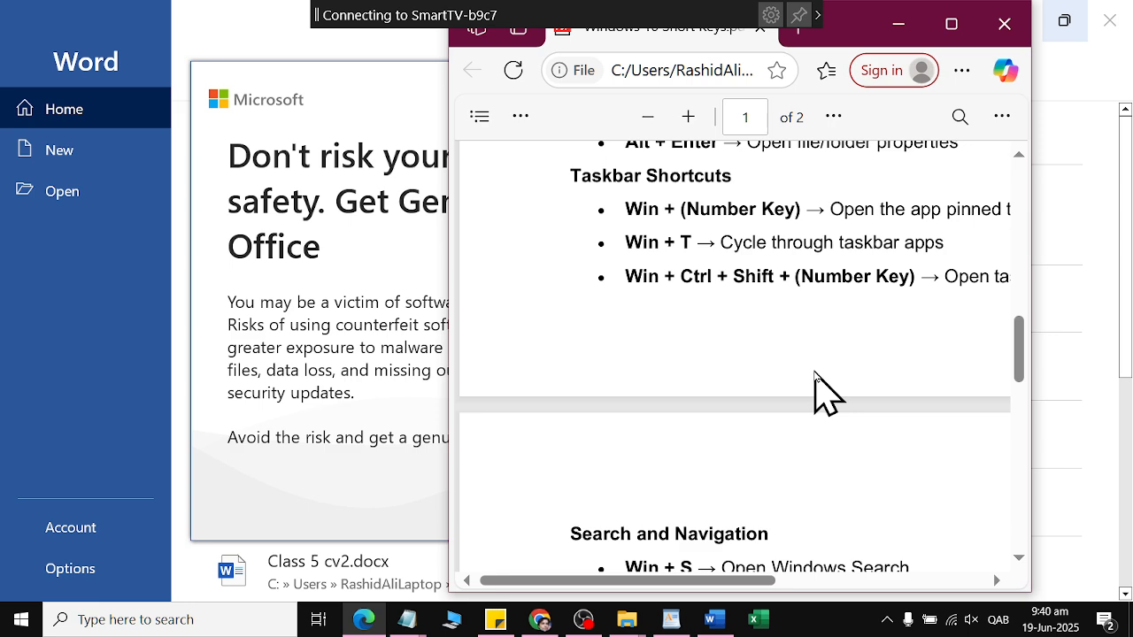
Dismiss the genuine Office notice in Word, and highlight the "Win + T" line in the PDF window.
click(1057, 414)
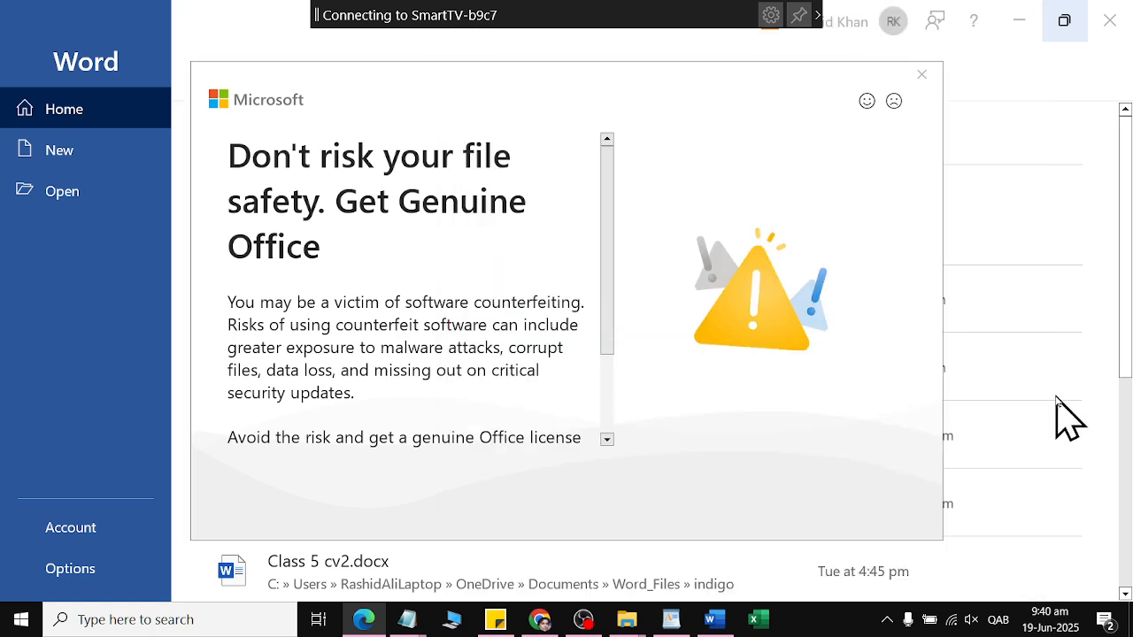
click(920, 75)
click(364, 619)
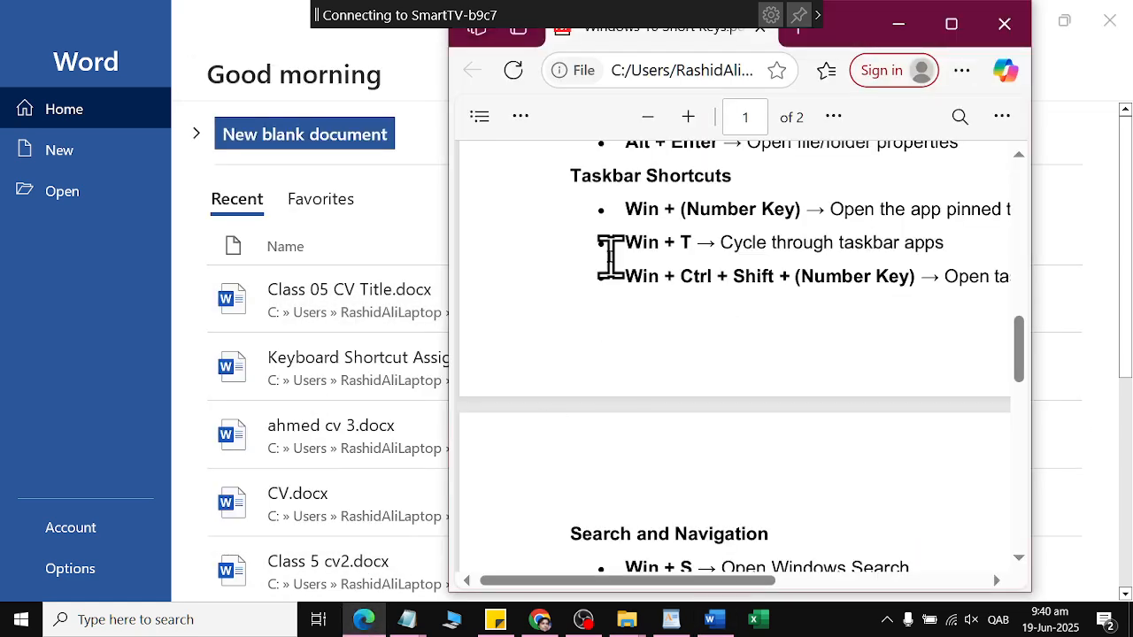
drag(611, 257, 979, 252)
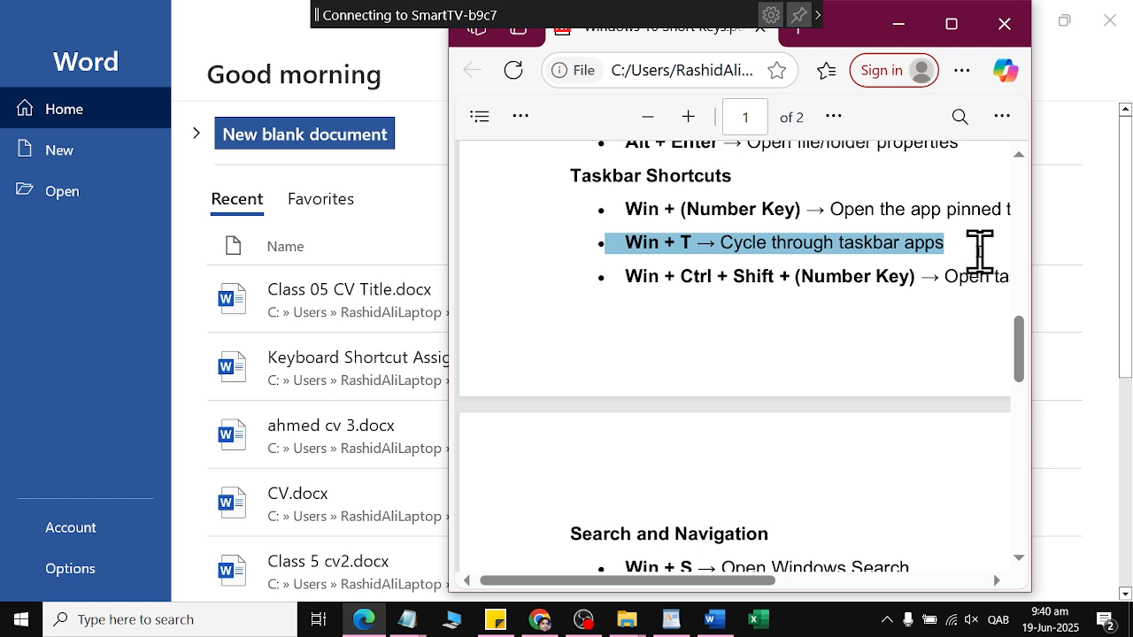
click(809, 359)
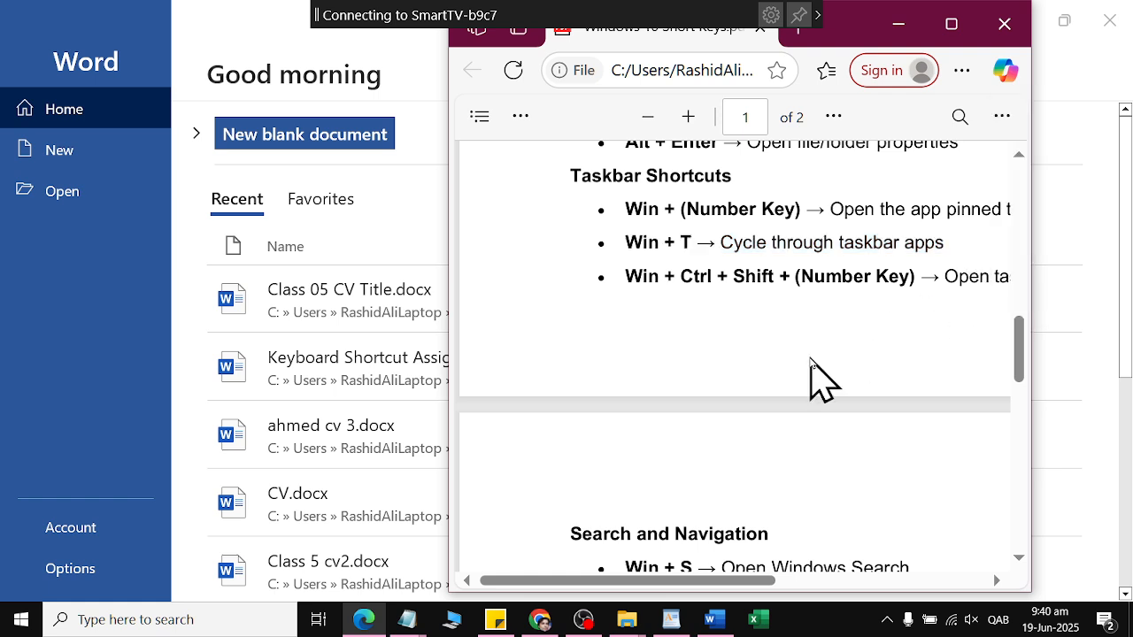
Close Word and highlight the text of the "Win + T" line in the PDF again, clearing the selection after reading.
click(1109, 19)
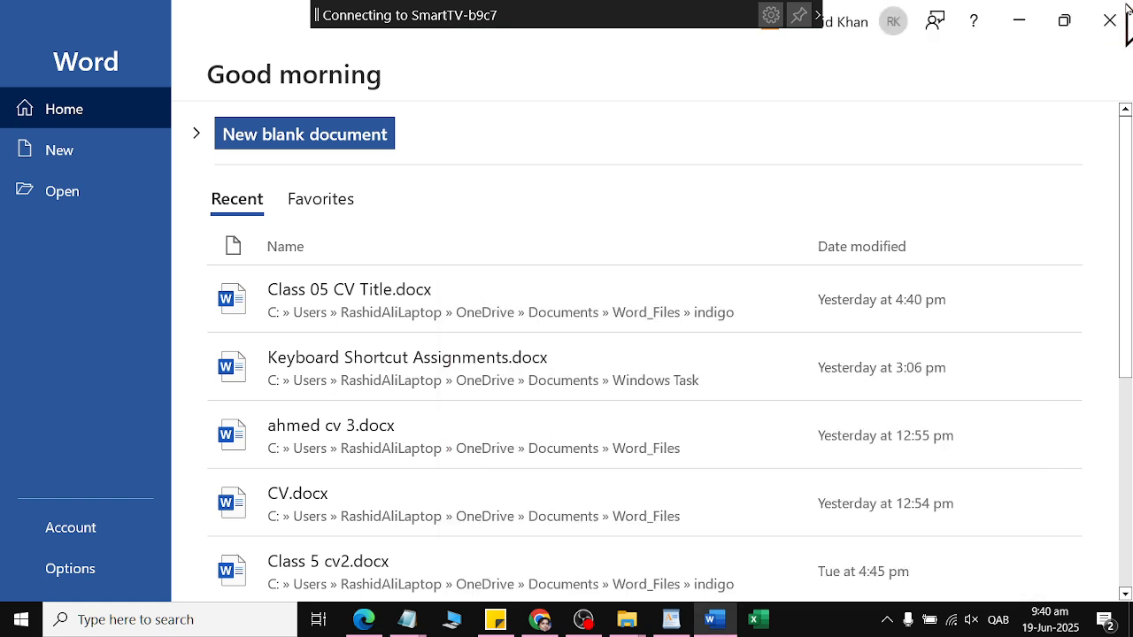
click(1103, 152)
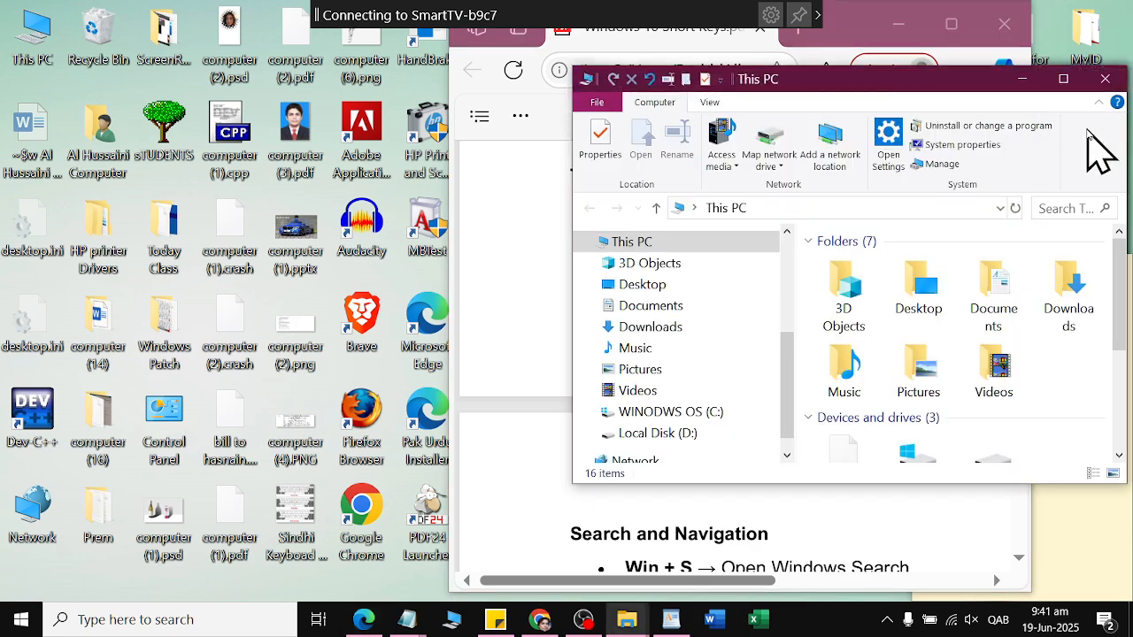
click(865, 283)
drag(663, 242, 941, 248)
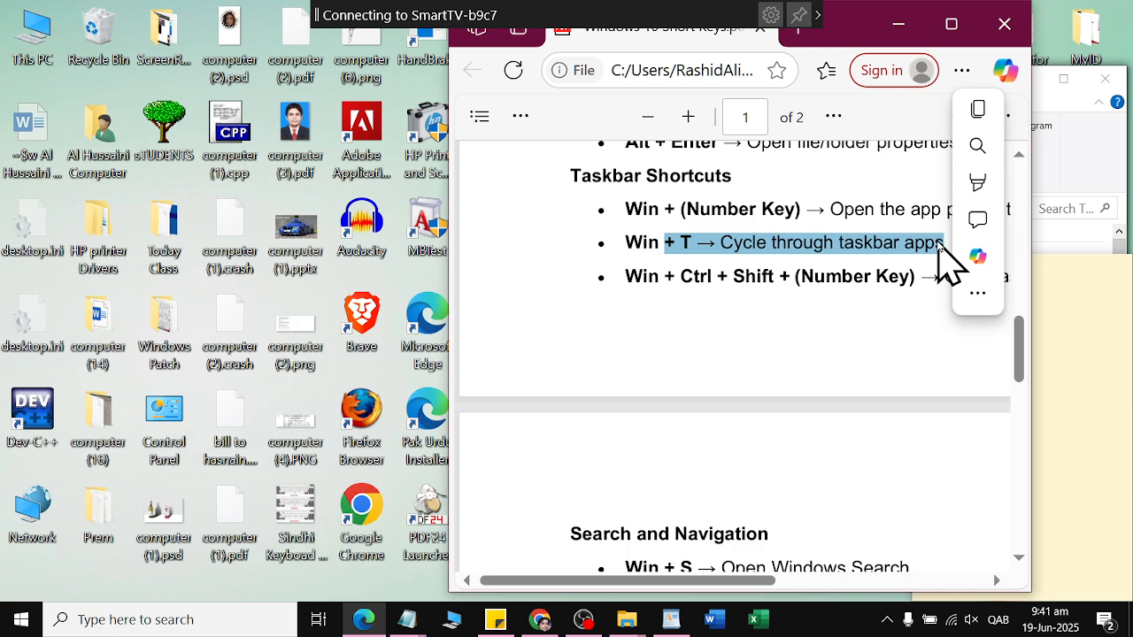
click(586, 243)
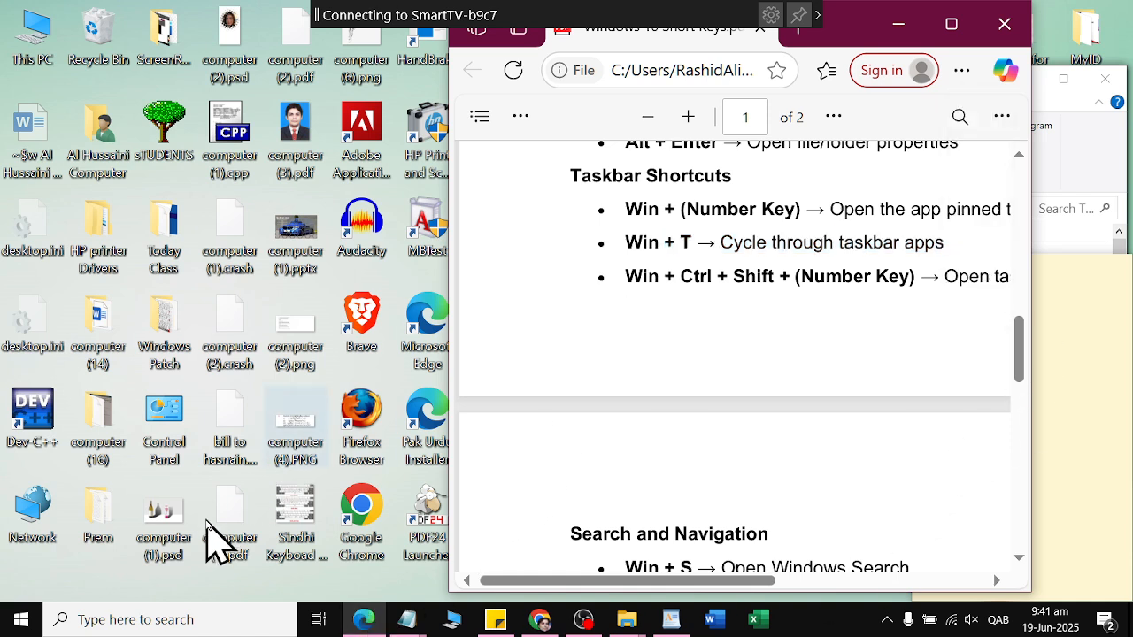
From the desktop, cycle the taskbar focus app by app from Edge to Word 2016, and launch Word.
click(153, 584)
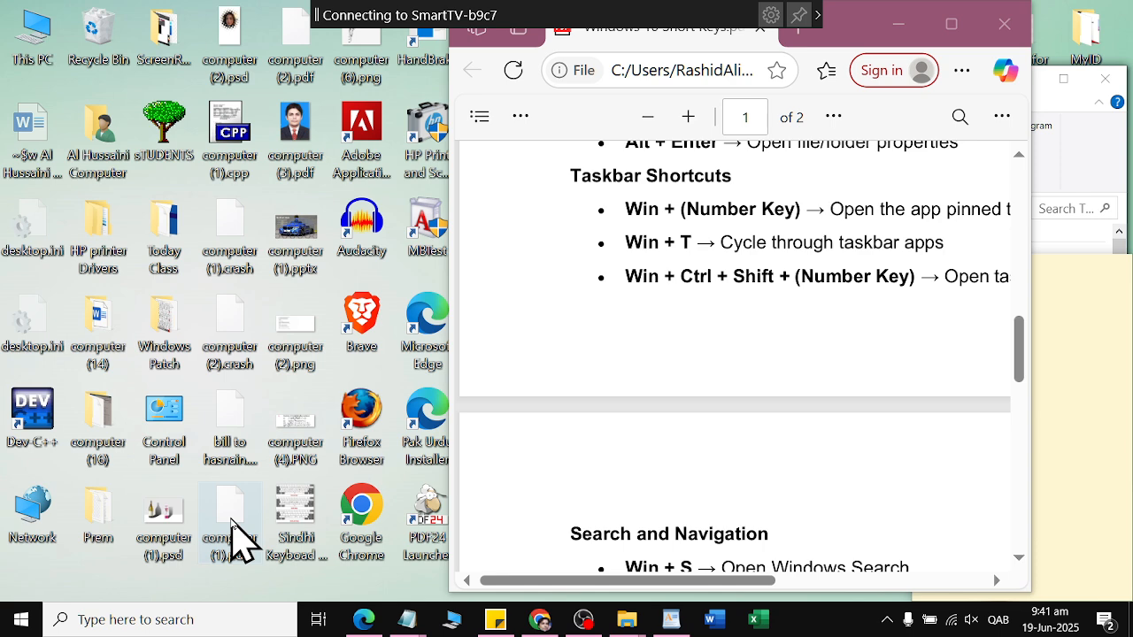
key(super+t)
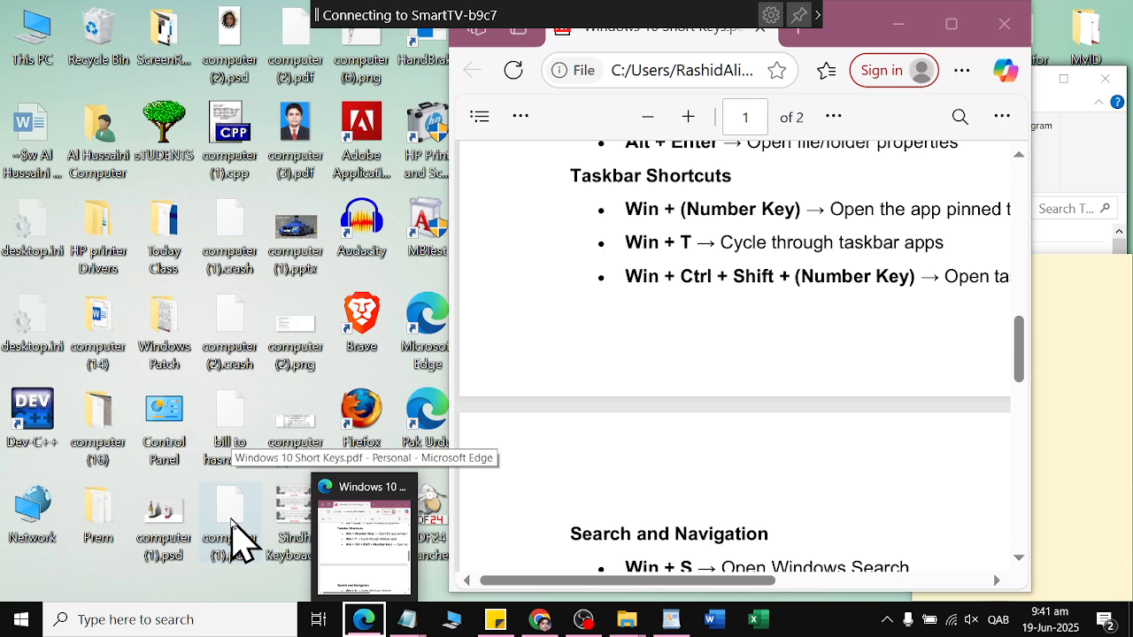
key(super+t)
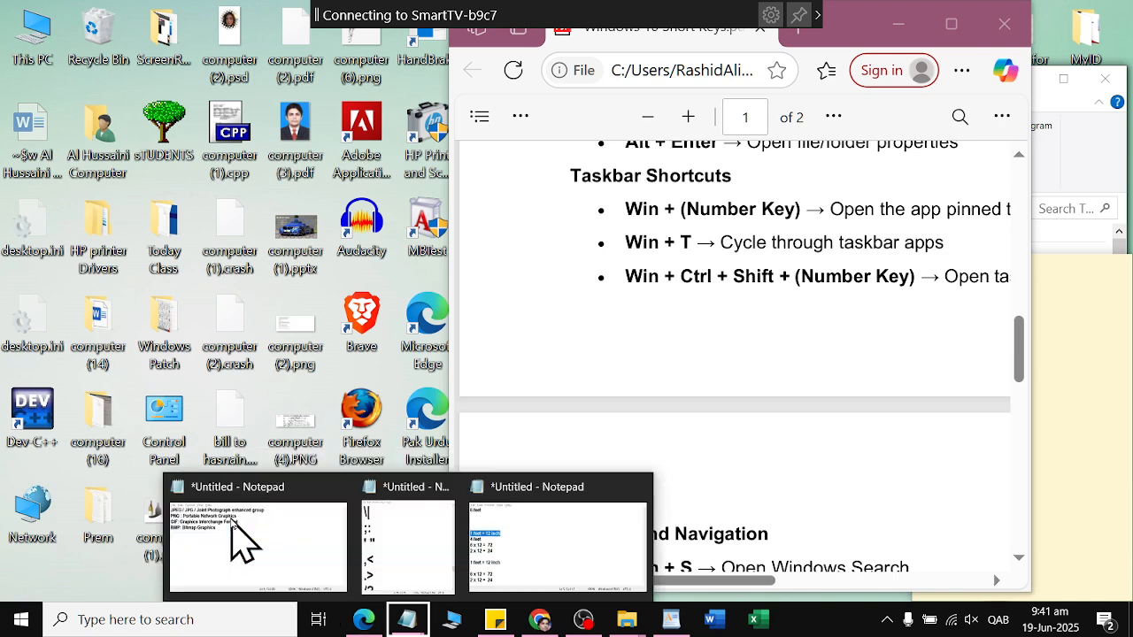
key(super+t)
key(super+t)
key(super+t)
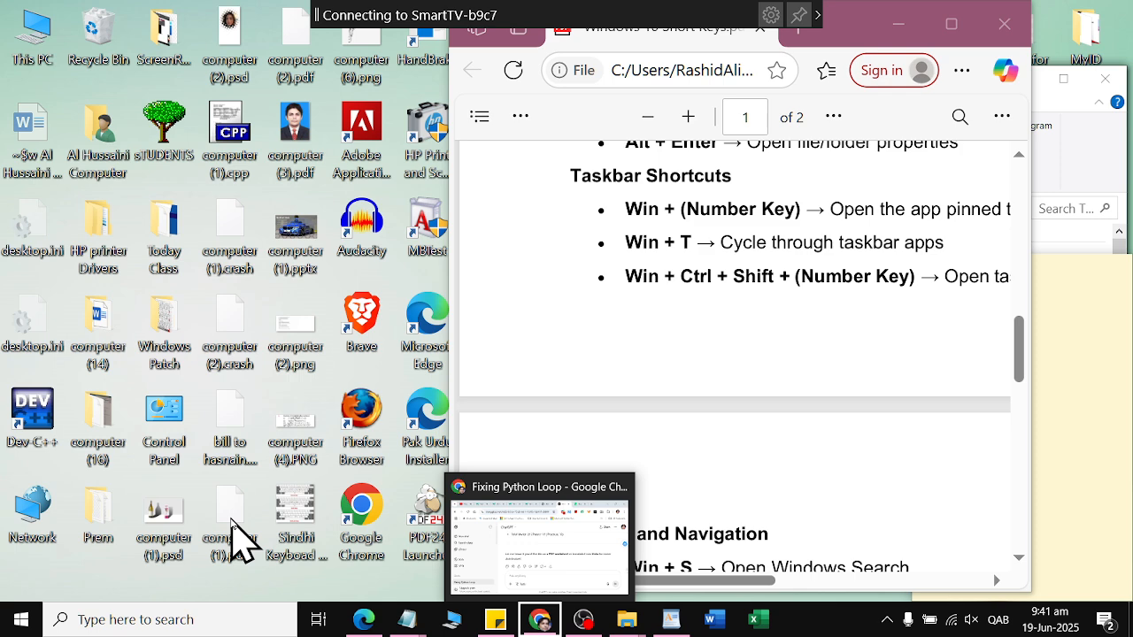
key(super+t)
key(super+t)
key(super+t)
key(super+t)
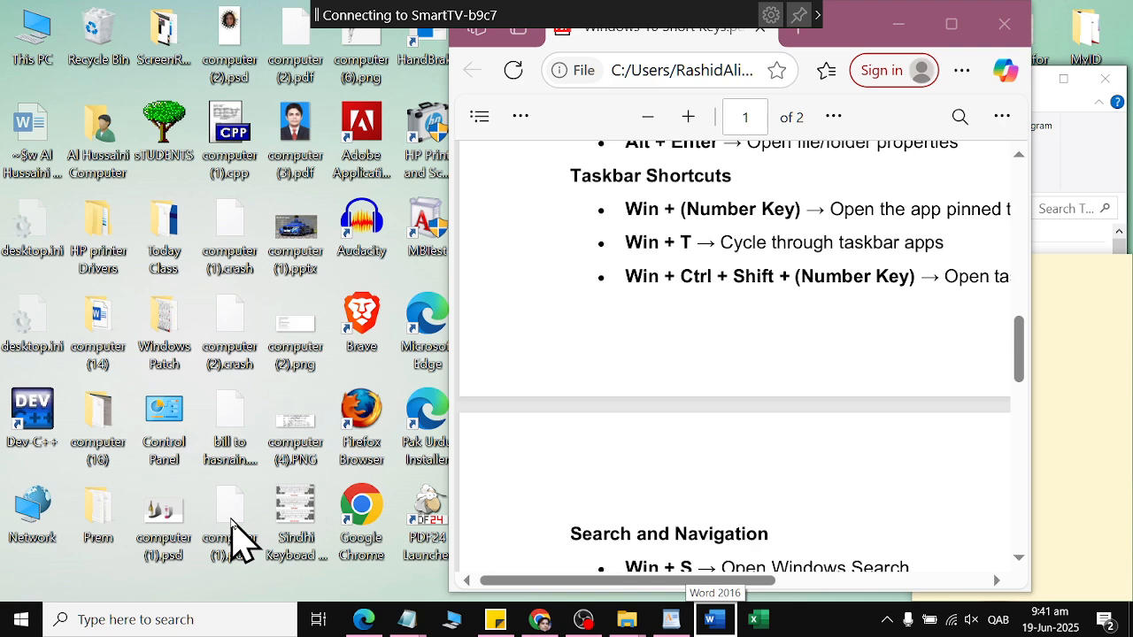
key(Return)
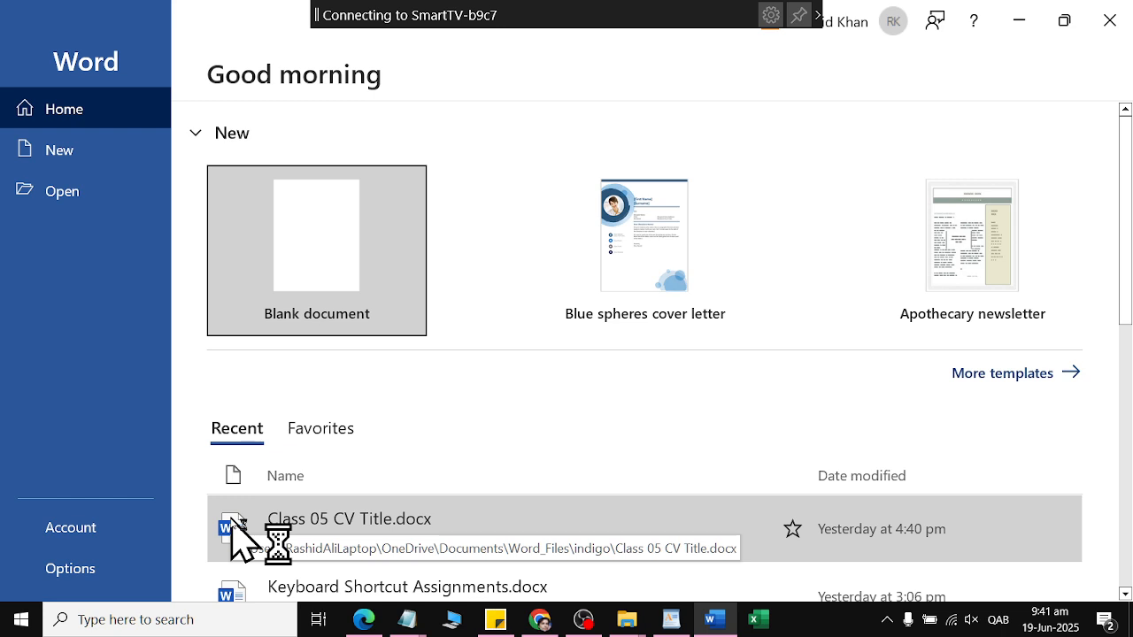
Close Word and highlight the start of the "Win + Ctrl + Shift + (Number Key)" line in the PDF.
key(Tab)
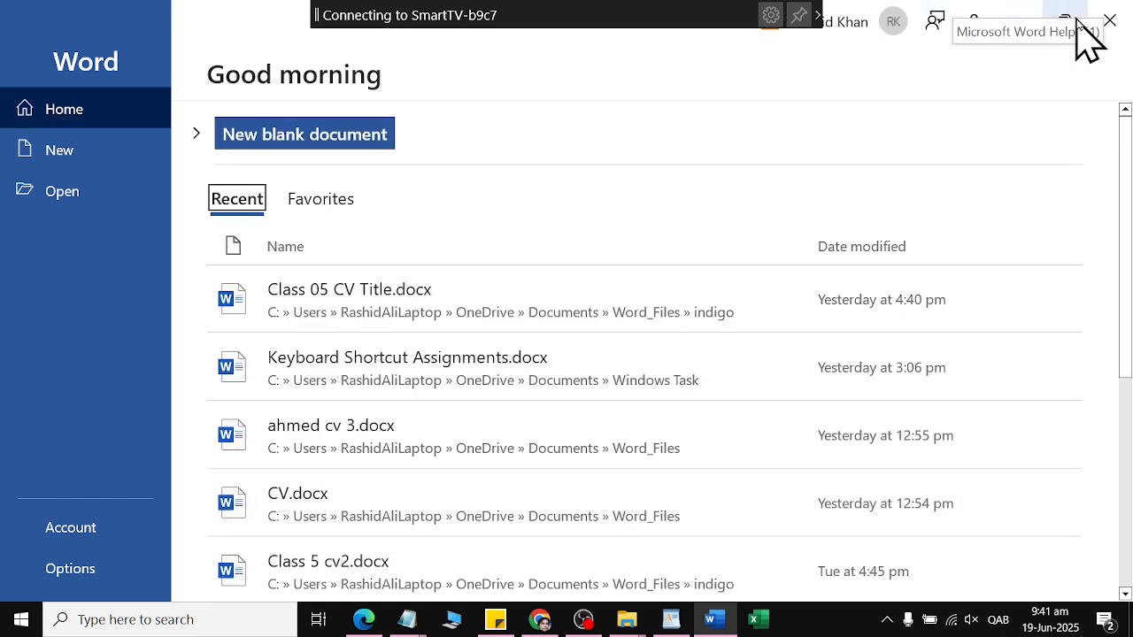
click(1108, 17)
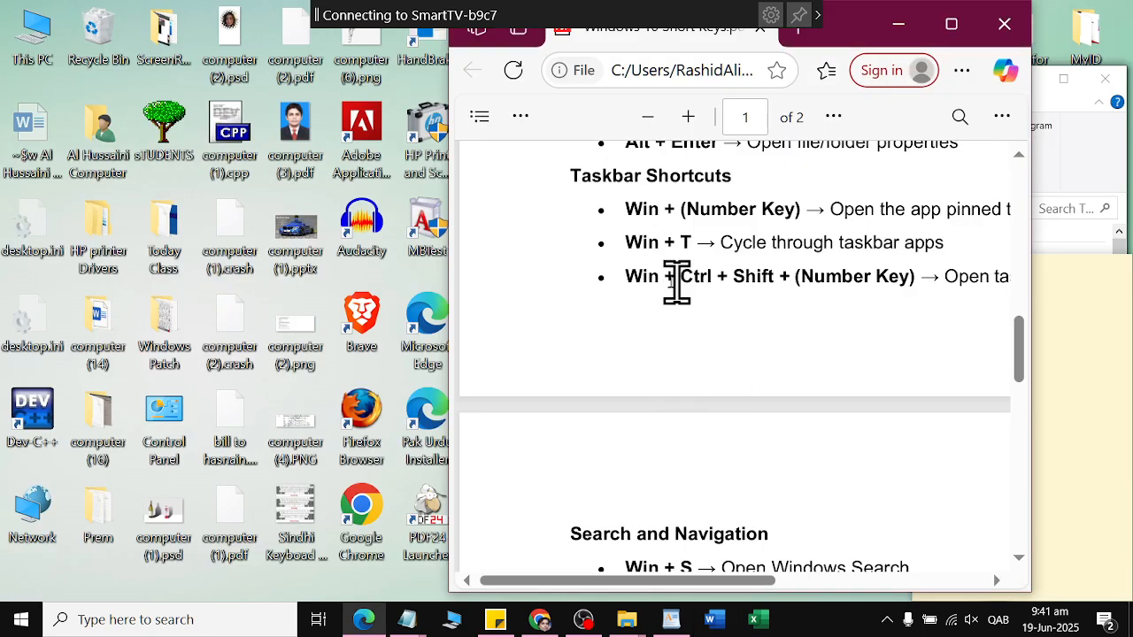
drag(626, 276, 449, 294)
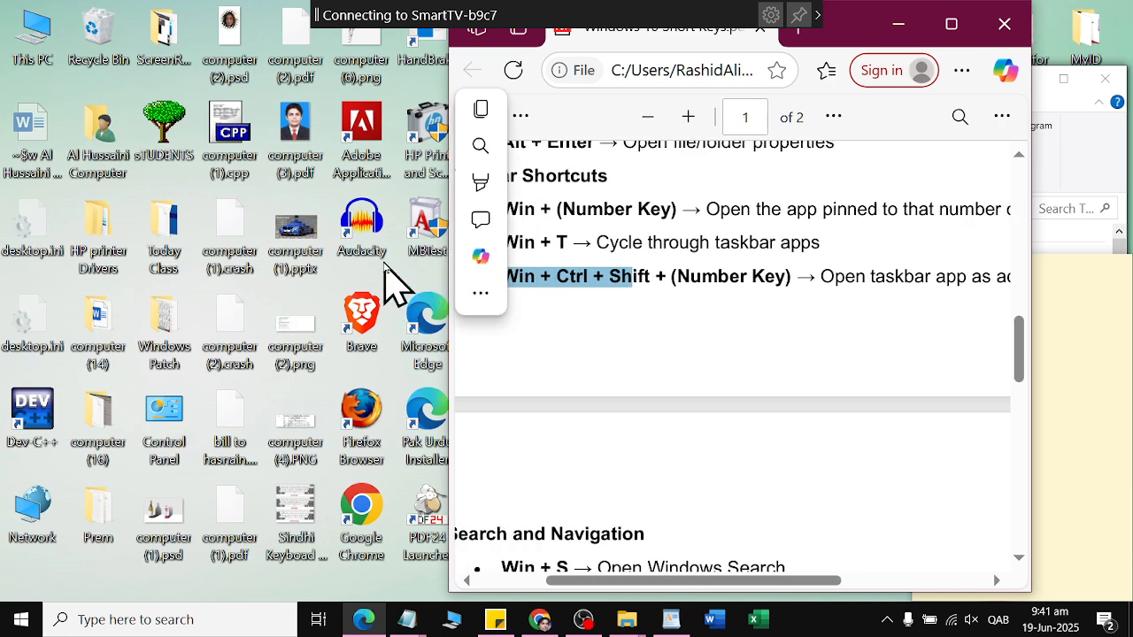
Check the Audacity desktop shortcut's options for Run as administrator, and look at the hidden tray icons.
right_click(366, 233)
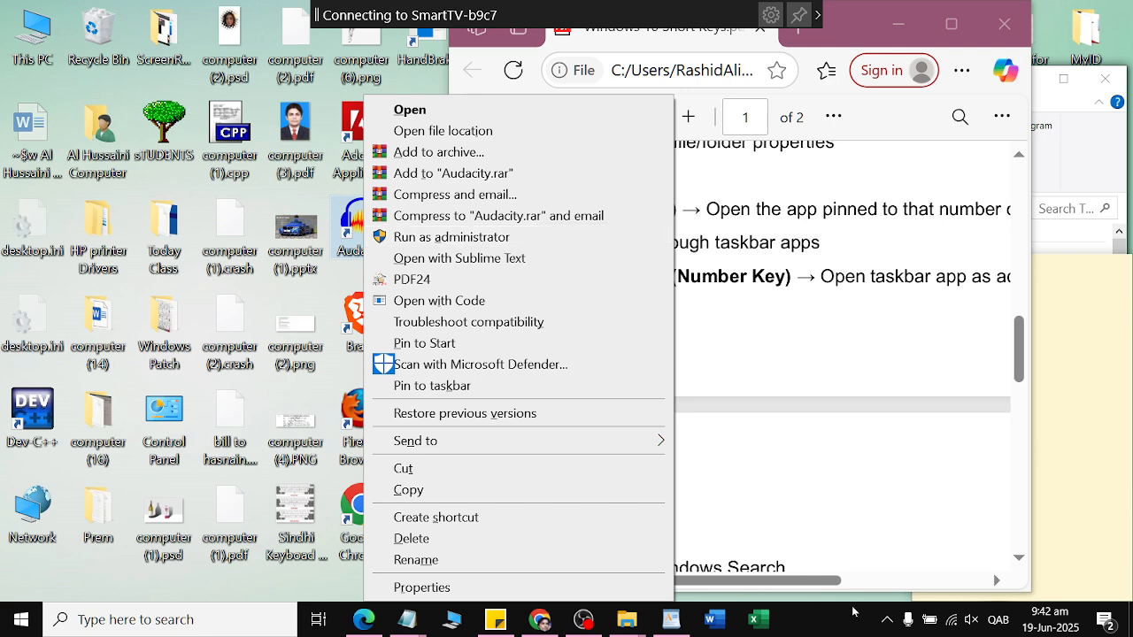
click(886, 620)
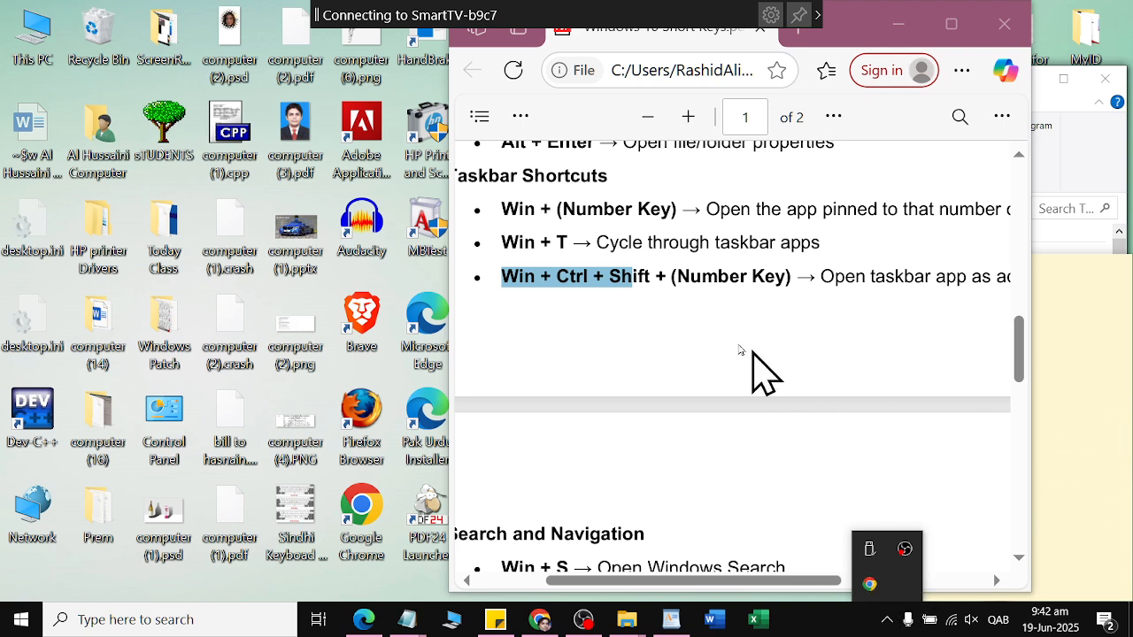
click(713, 269)
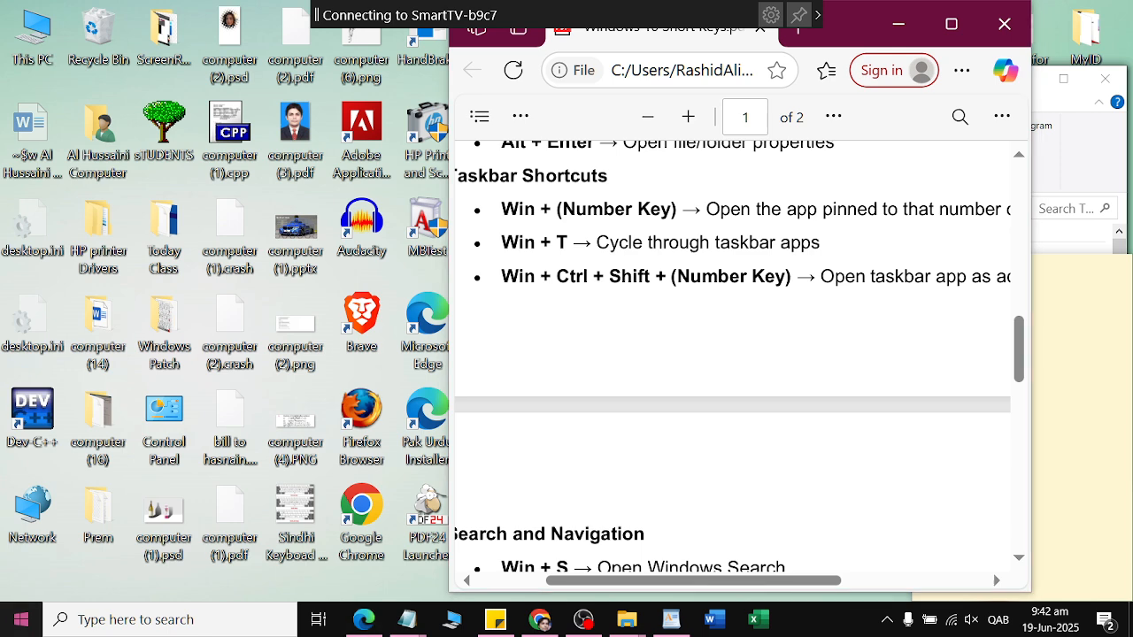
Search for "sett", open the Windows Settings app, and browse its categories.
click(21, 620)
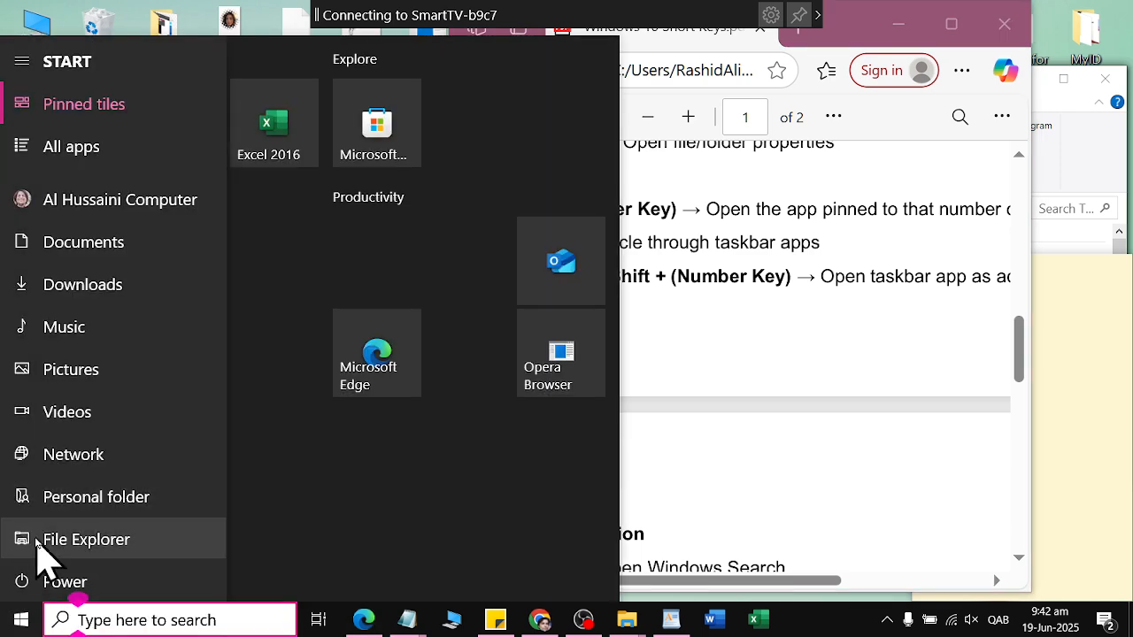
text(sett)
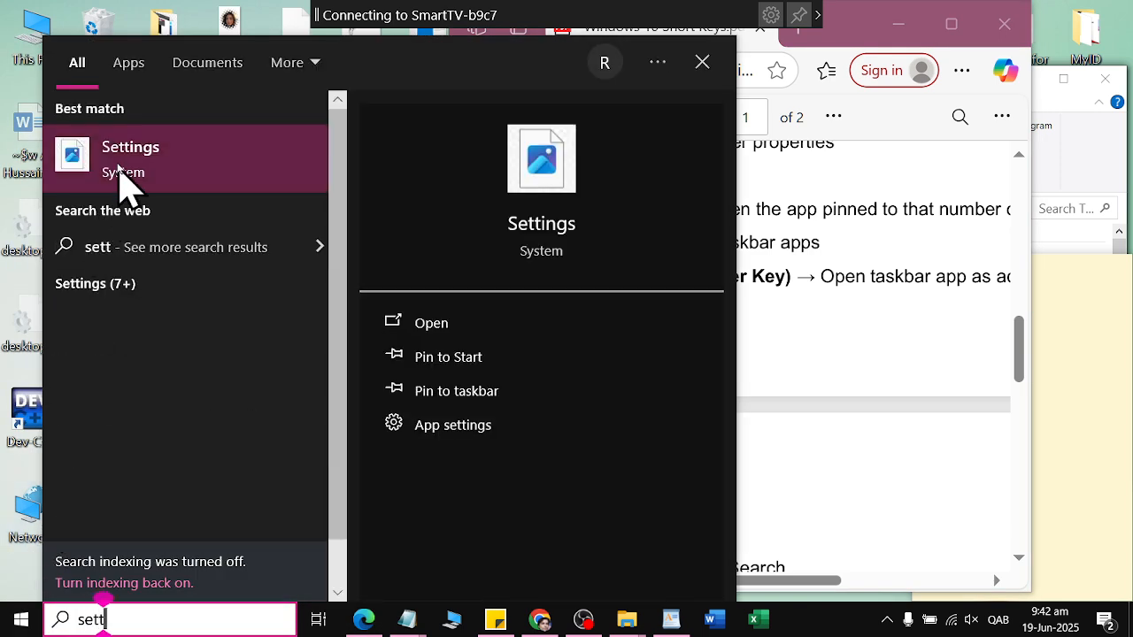
click(121, 177)
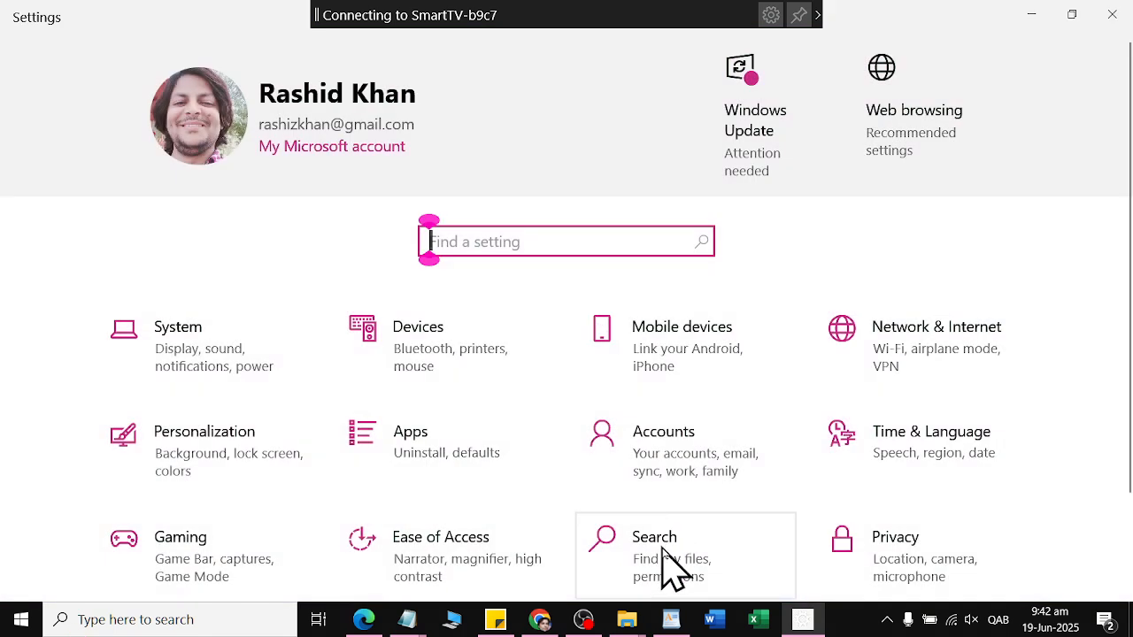
scroll(665, 566, down, 2)
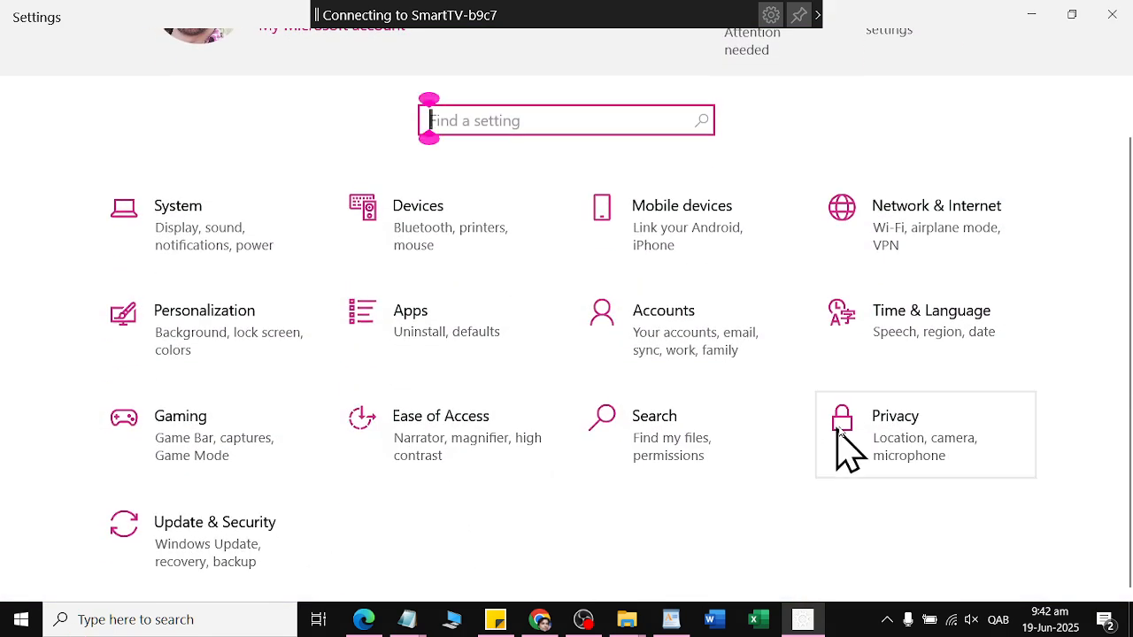
Look through the Privacy category in Settings, and return to the Settings home page.
click(901, 423)
scroll(212, 491, down, 10)
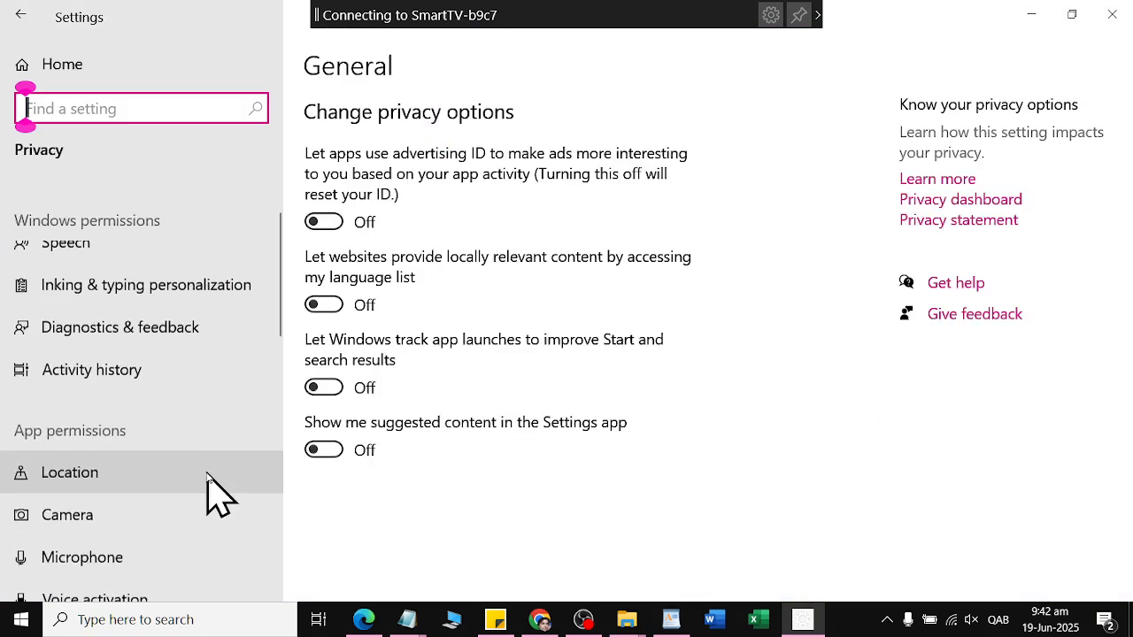
click(19, 22)
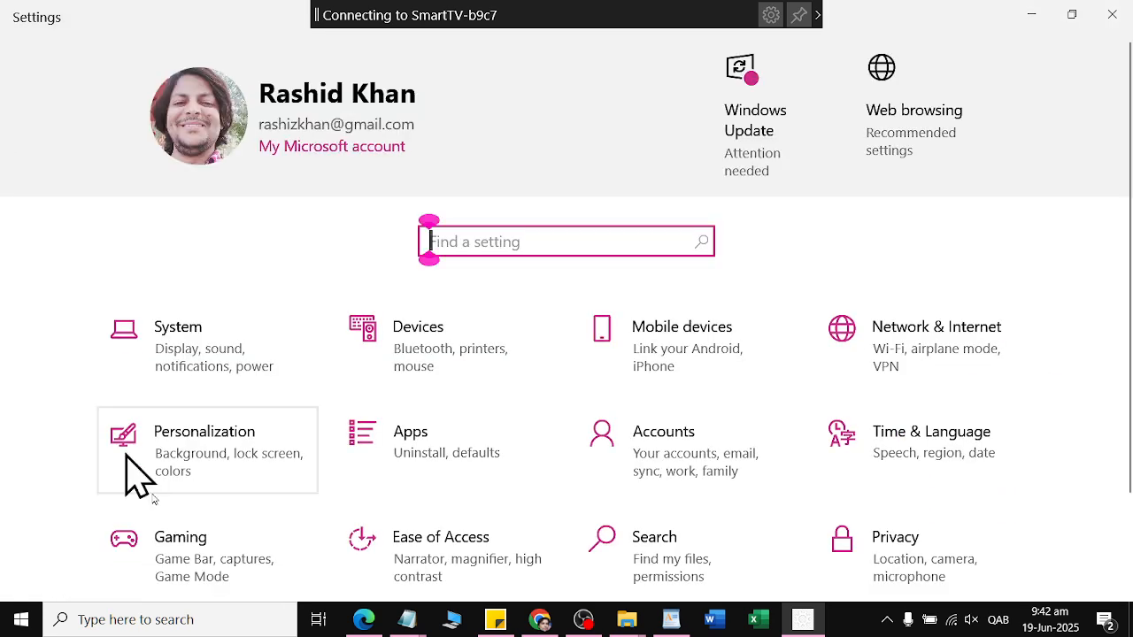
Open the Windows Security app from the Update & Security category in Settings.
scroll(227, 584, down, 2)
click(232, 580)
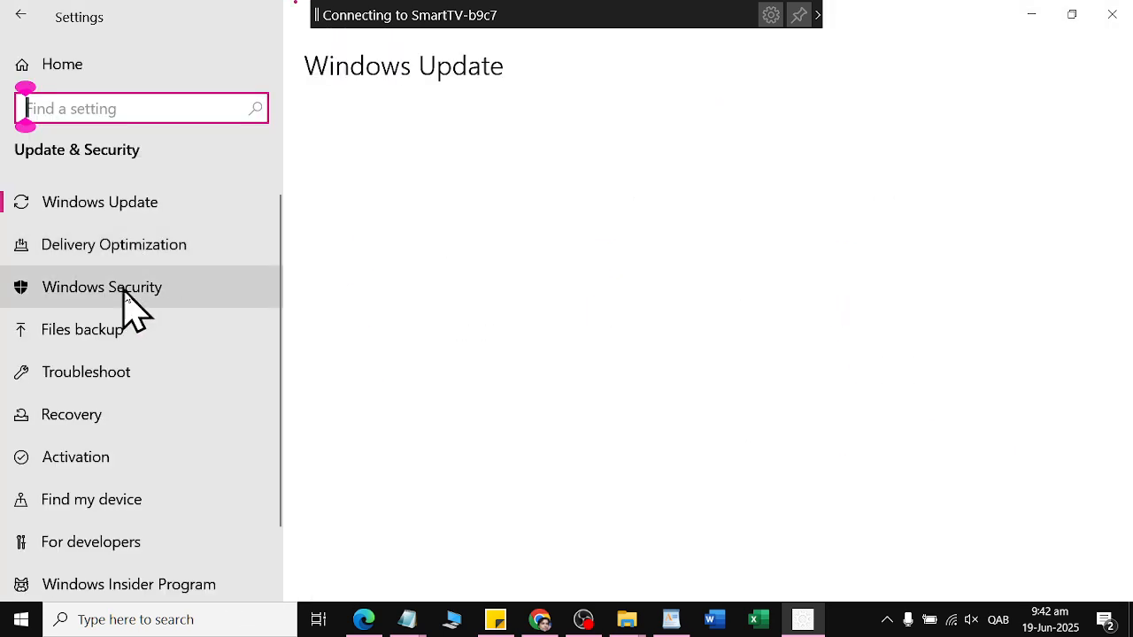
click(131, 298)
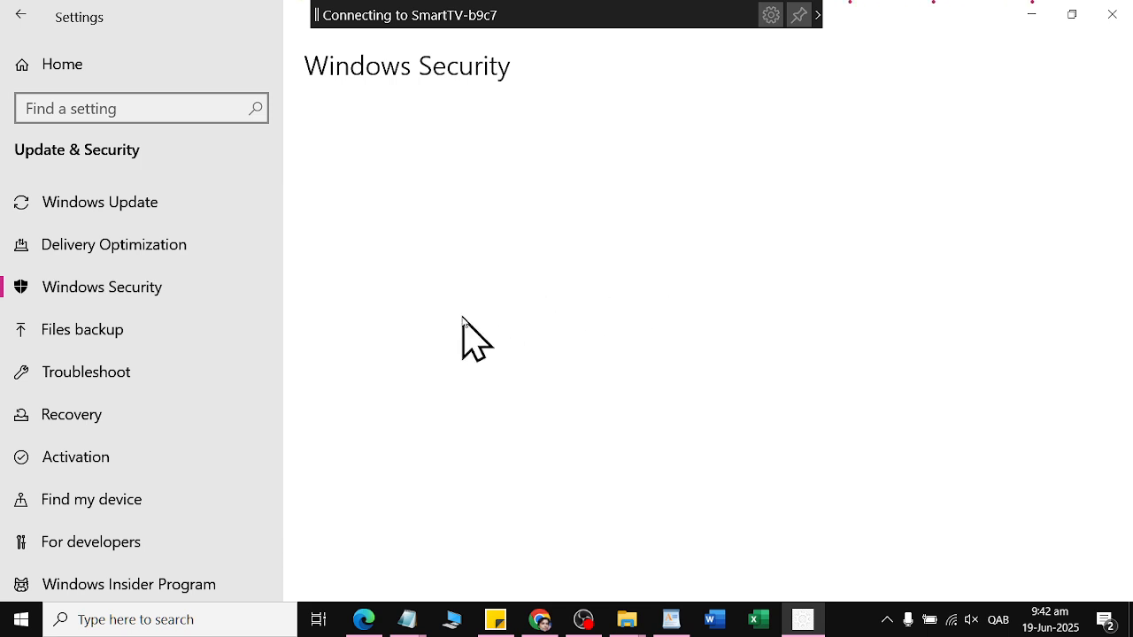
scroll(438, 363, down, 3)
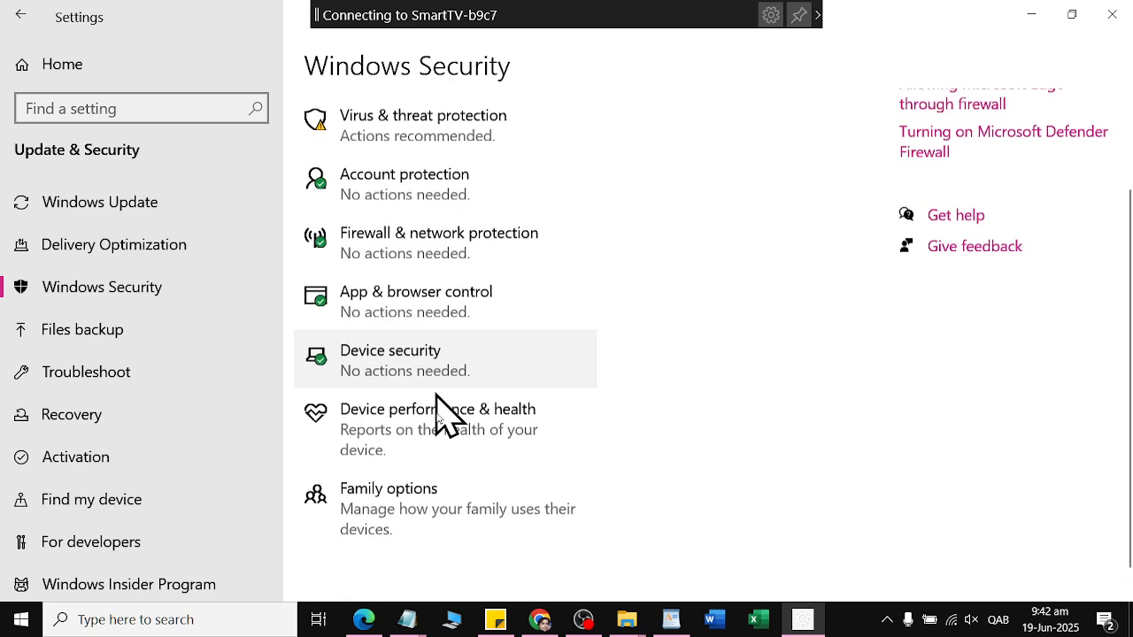
scroll(445, 443, up, 3)
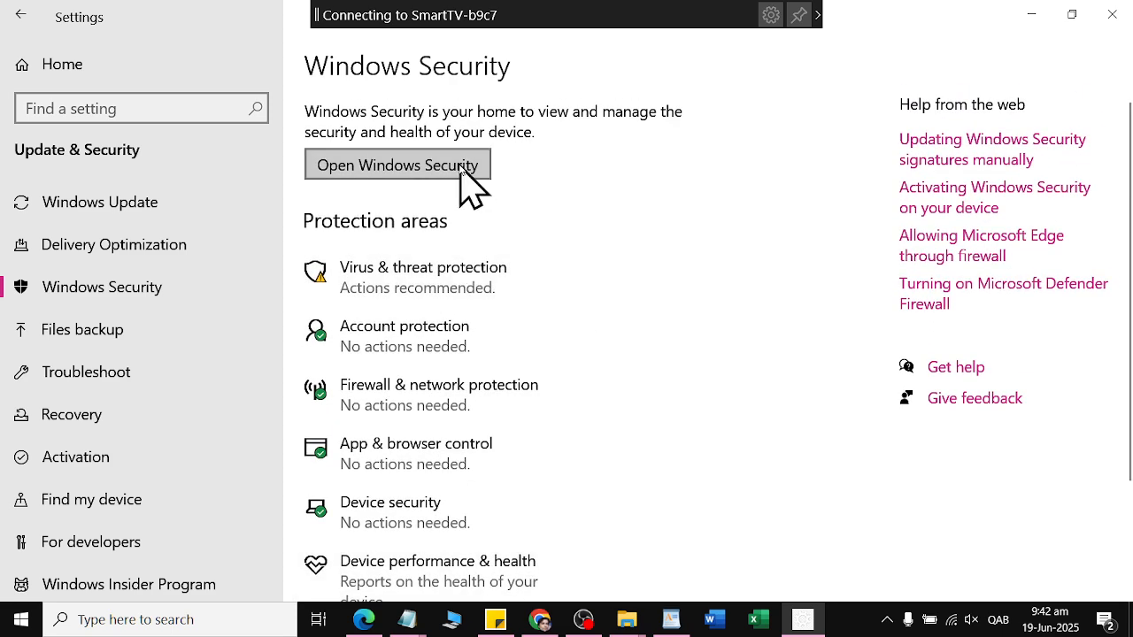
click(460, 167)
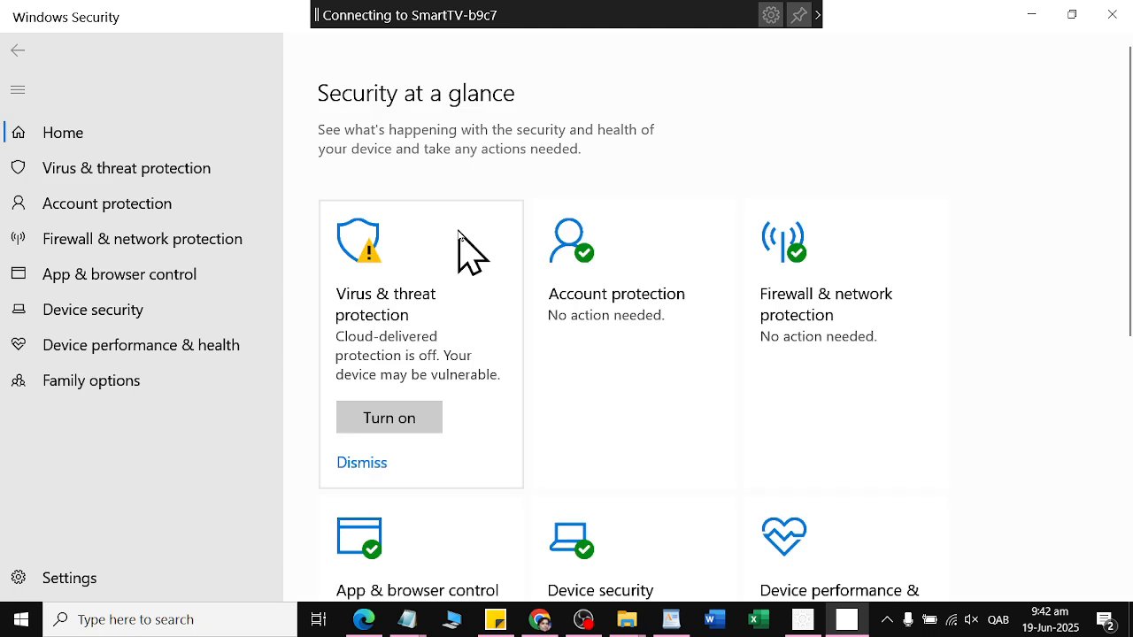
Open the Virus & threat protection settings and review the real-time, cloud-delivered and tamper protection options without changing them.
click(440, 285)
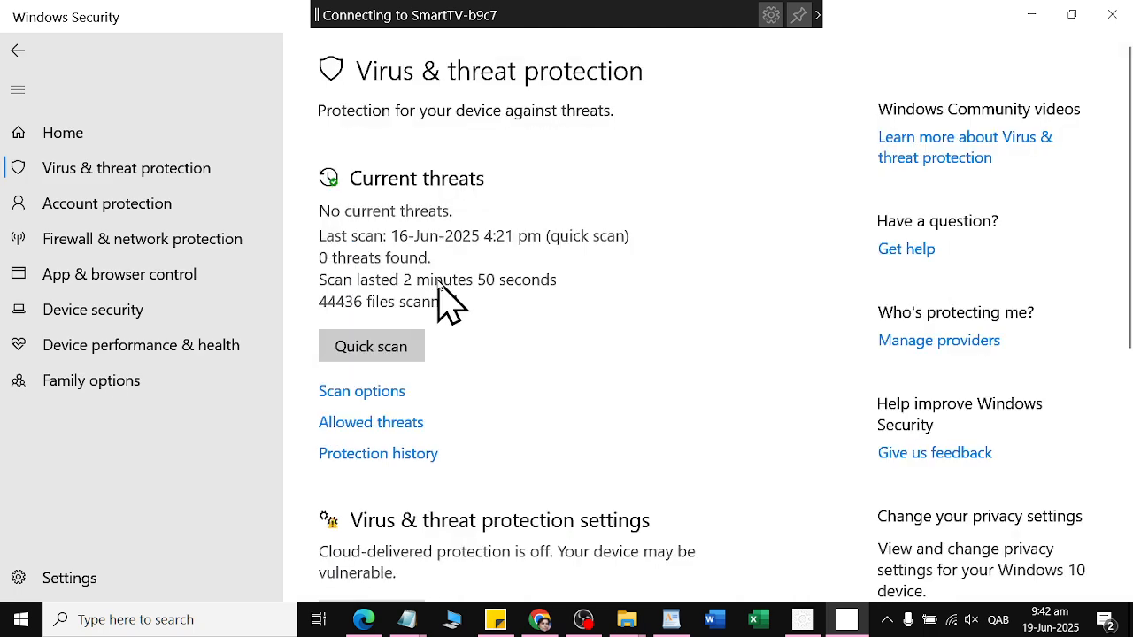
scroll(417, 487, down, 3)
click(402, 407)
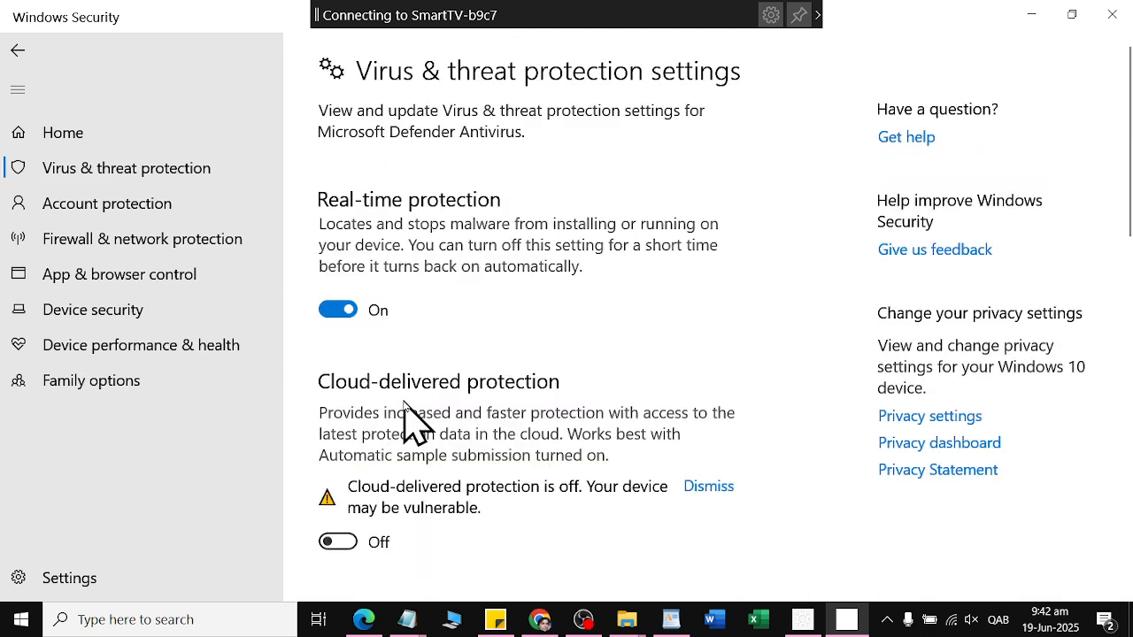
scroll(405, 400, down, 8)
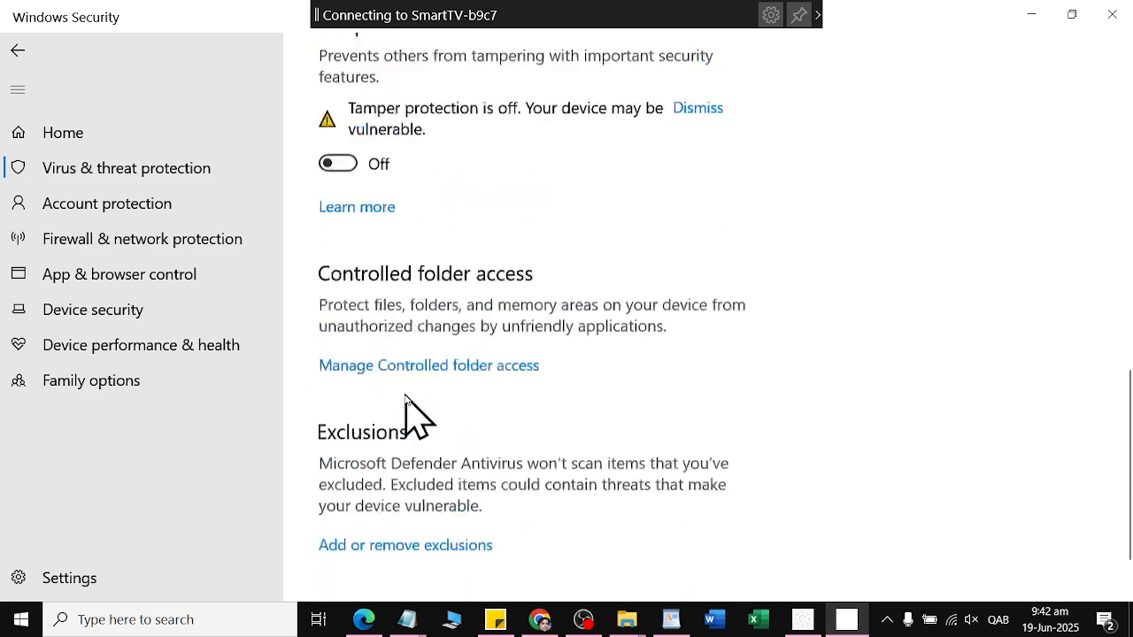
scroll(412, 371, up, 10)
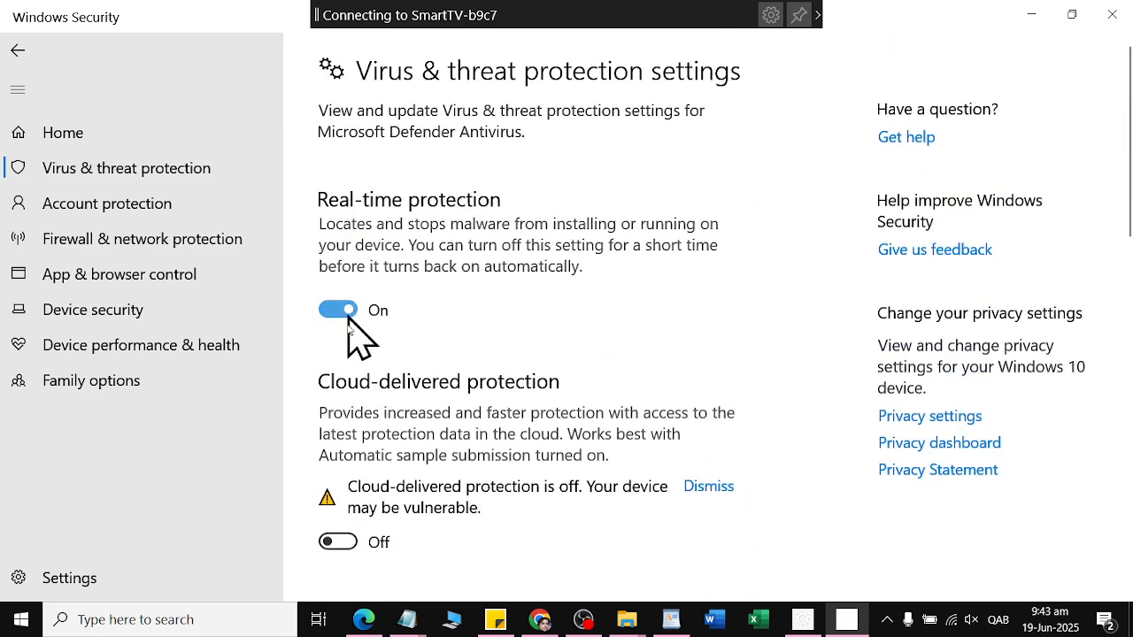
scroll(354, 469, down, 10)
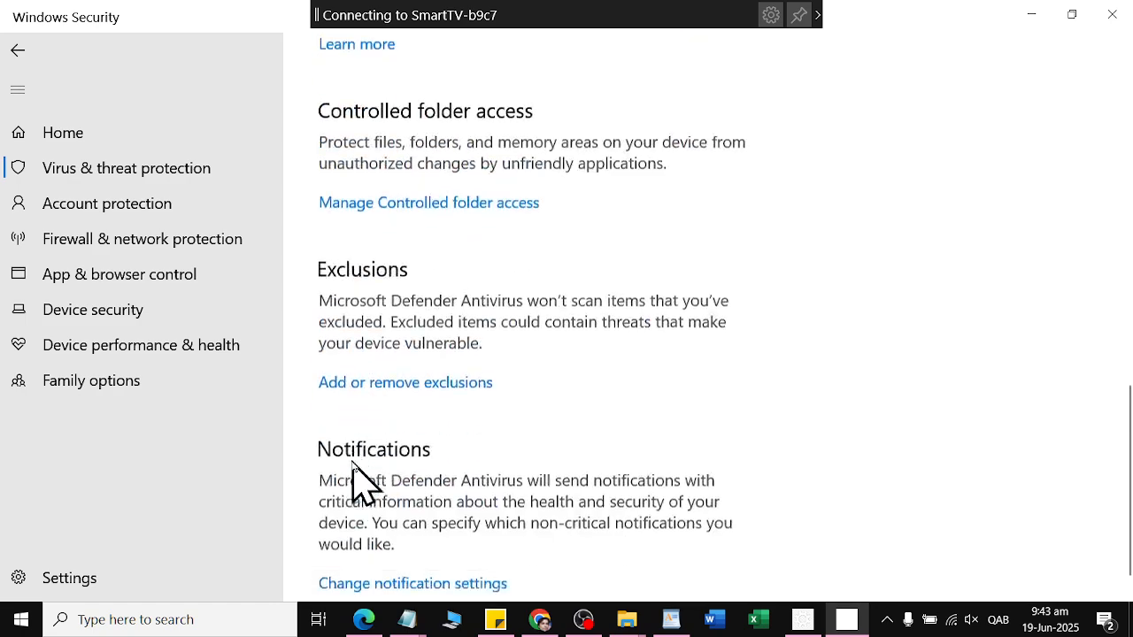
scroll(358, 483, down, 1)
scroll(354, 481, up, 5)
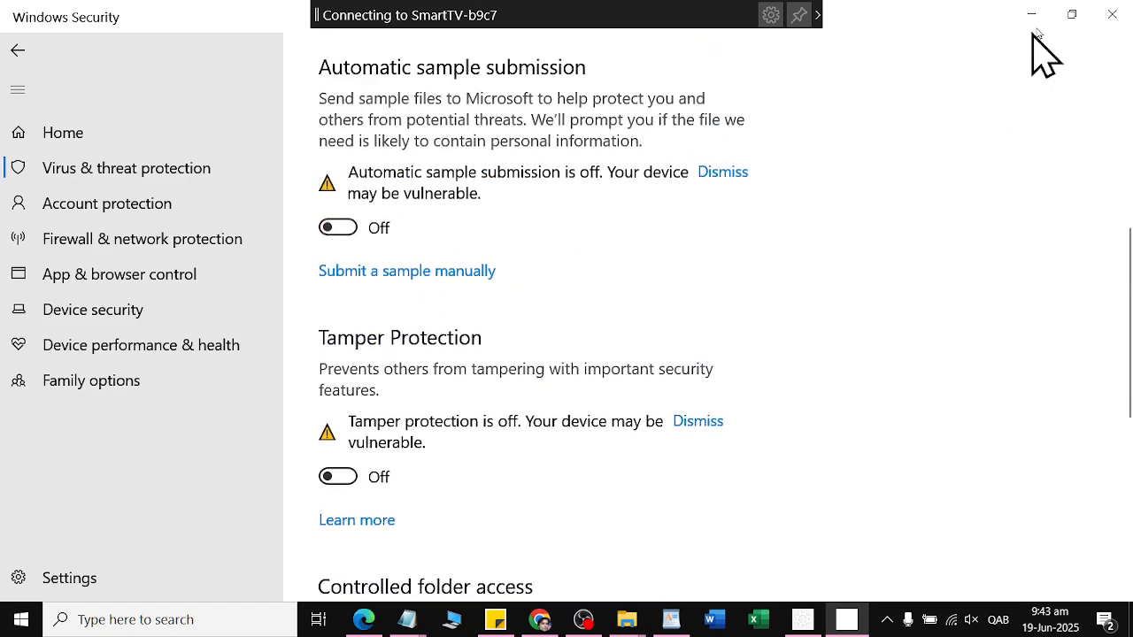
Restore the Windows Security and Settings windows to a smaller size, and minimize them and the PDF browser window.
click(1071, 14)
click(1071, 14)
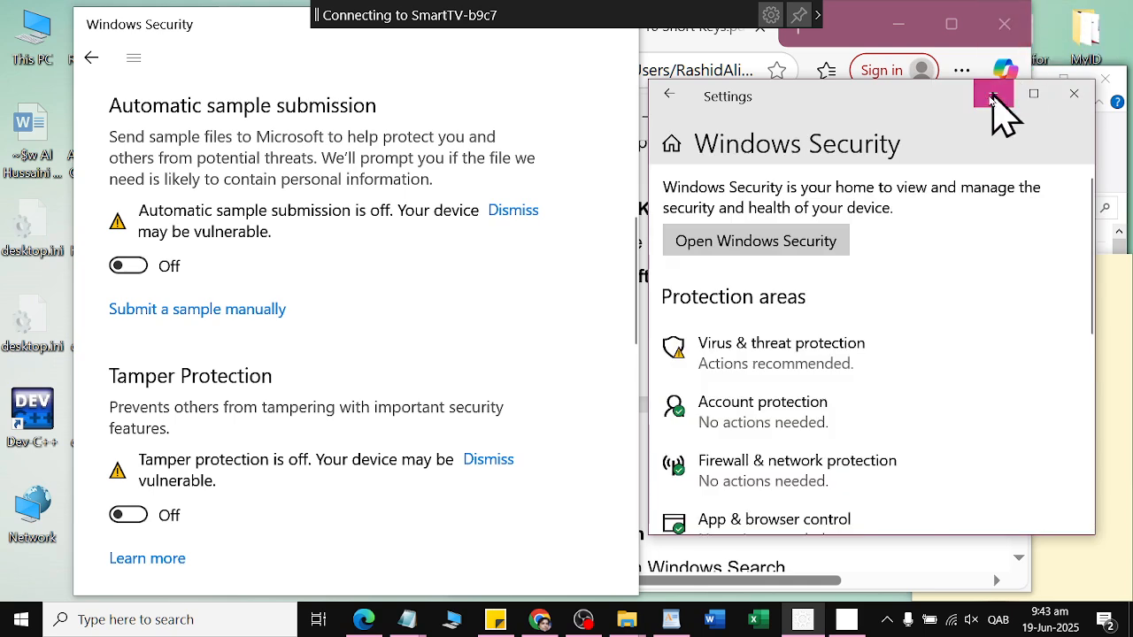
click(992, 92)
click(899, 25)
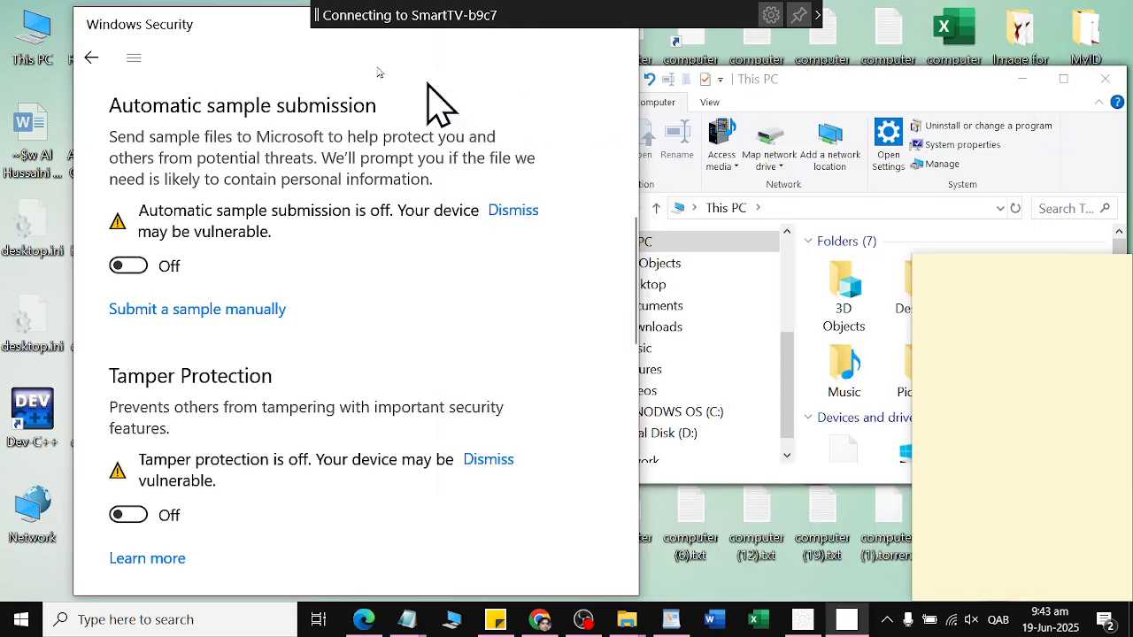
right_click(266, 32)
click(308, 96)
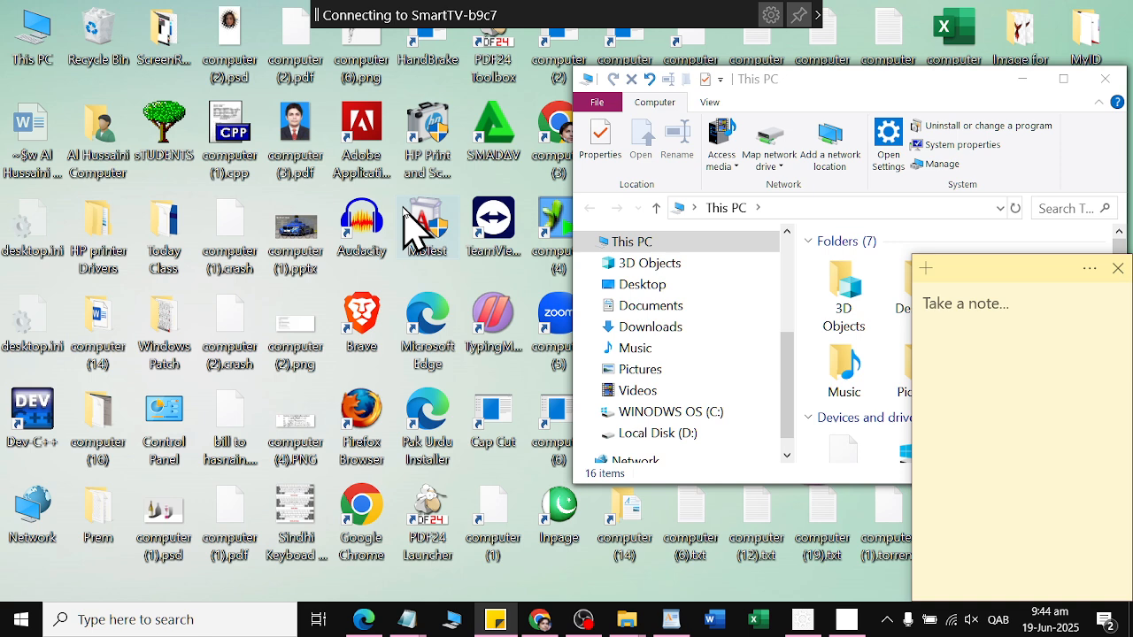
Check the MBTest desktop shortcut's options for Run as administrator, and highlight "Win + Ctrl + Shift" in the shortcuts PDF.
right_click(434, 223)
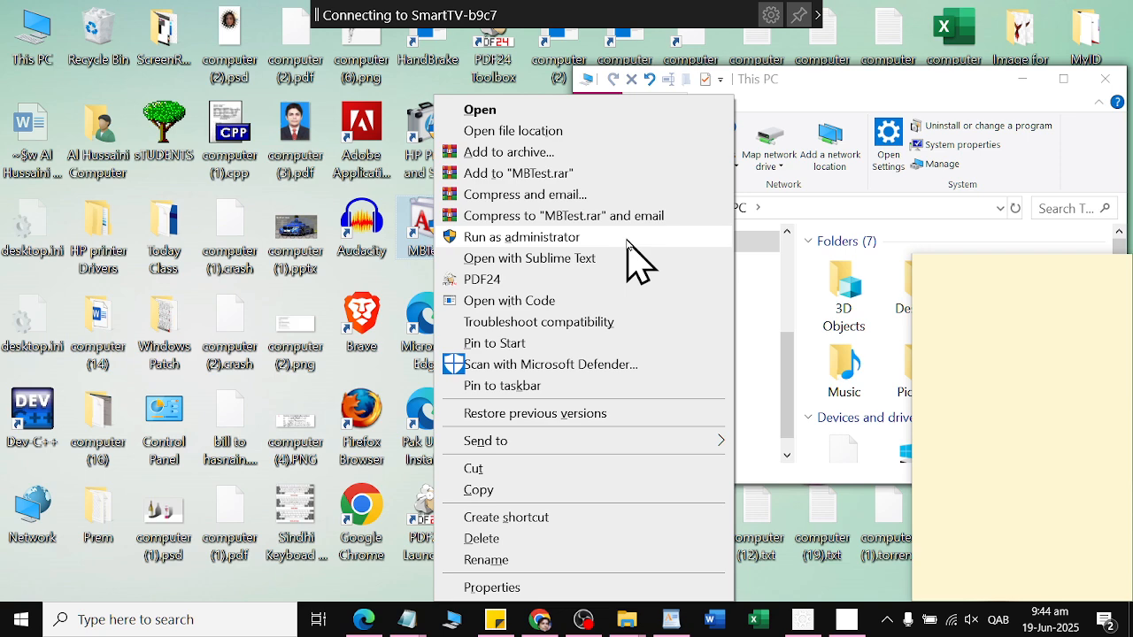
key(alt+Tab)
key(alt+Tab)
key(alt+Tab)
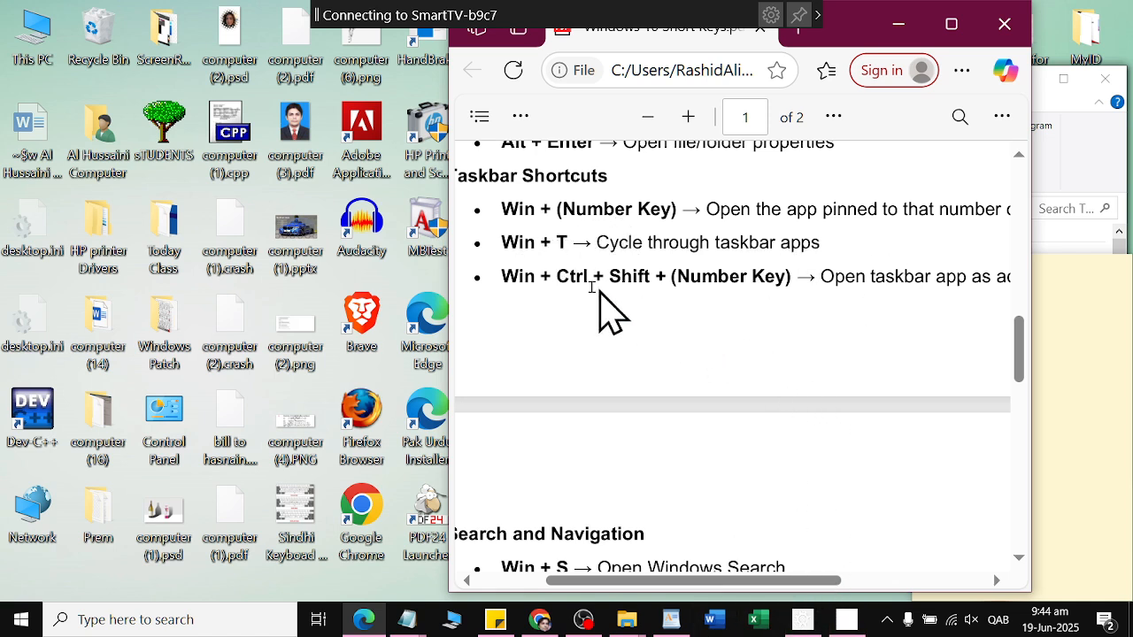
drag(556, 277, 787, 304)
click(641, 273)
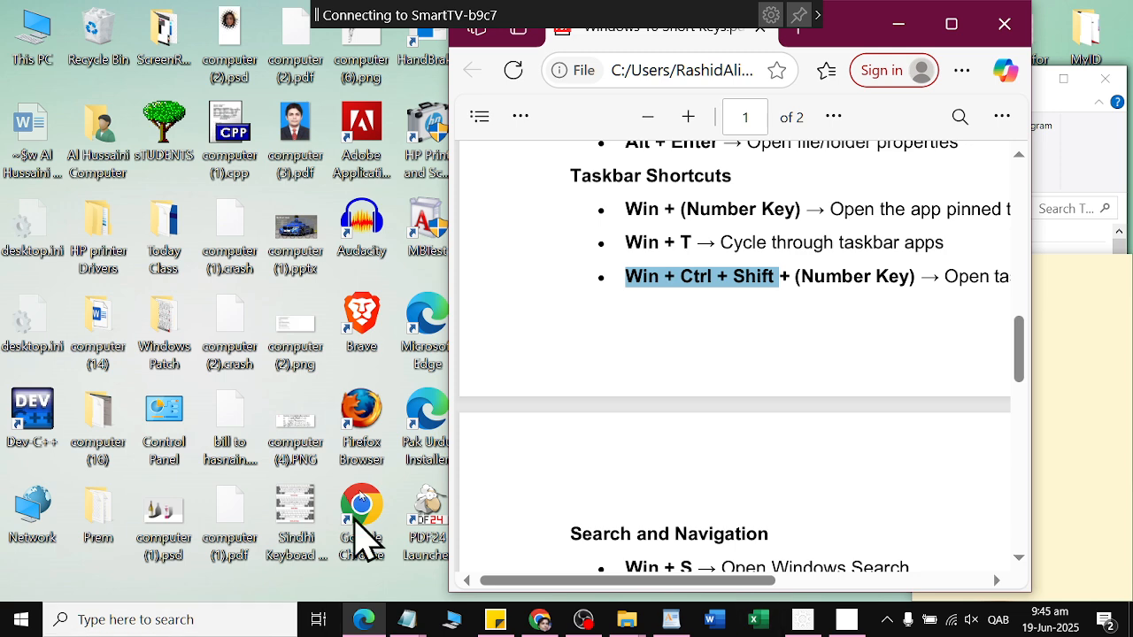
Go to the PDF's Search and Navigation section, and open and dismiss Windows Search twice to demonstrate Win + S.
scroll(699, 349, down, 4)
scroll(715, 372, down, 2)
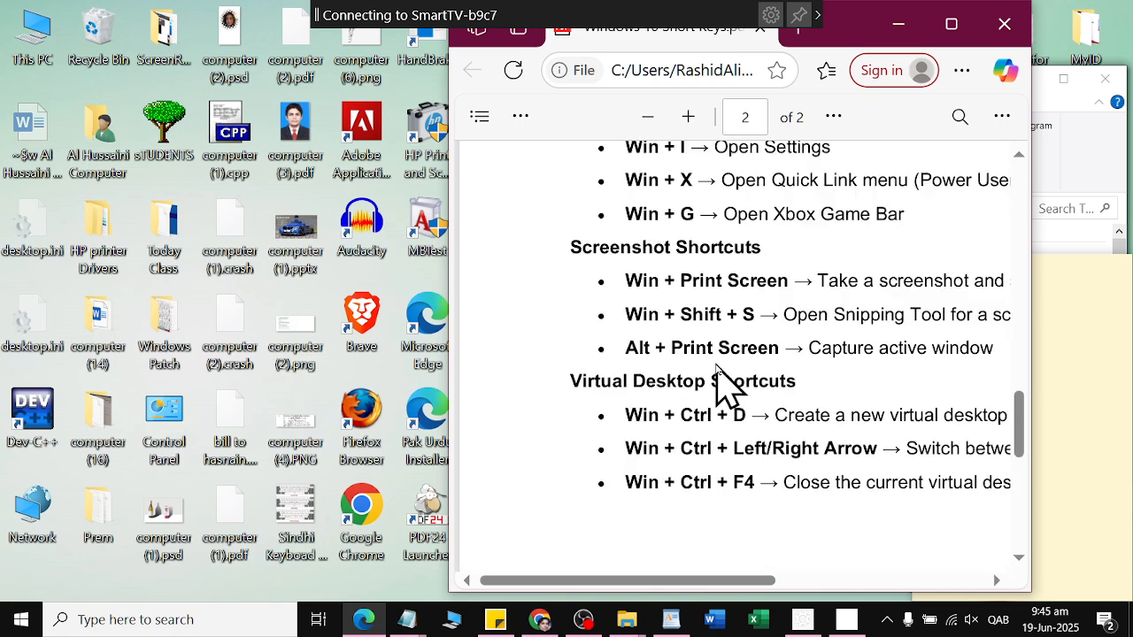
scroll(726, 379, up, 3)
scroll(719, 382, down, 2)
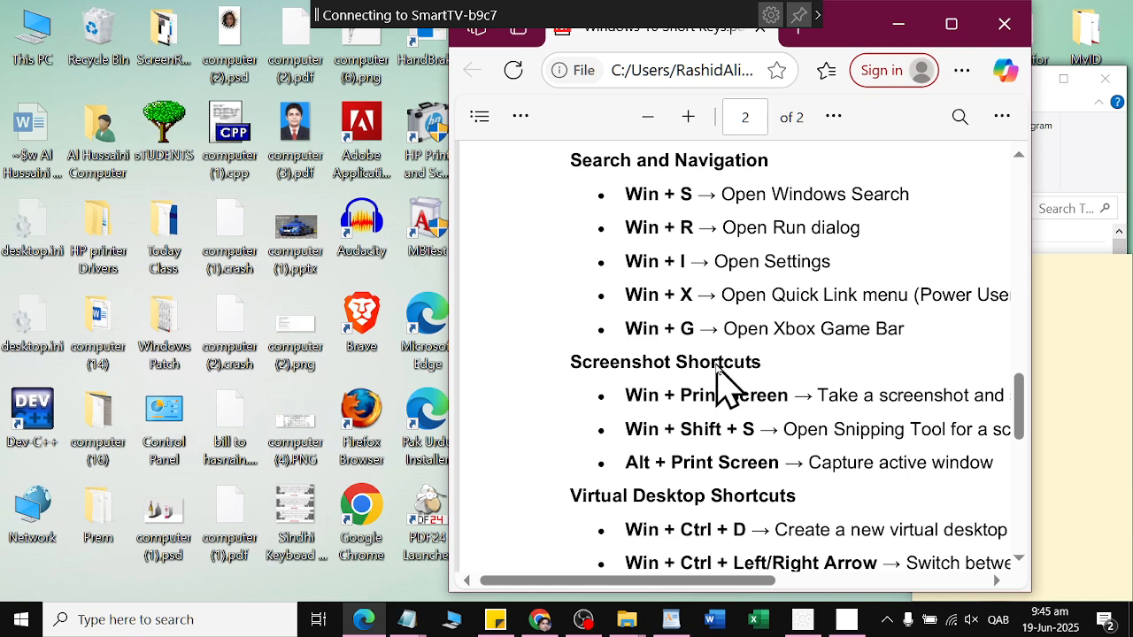
key(super+s)
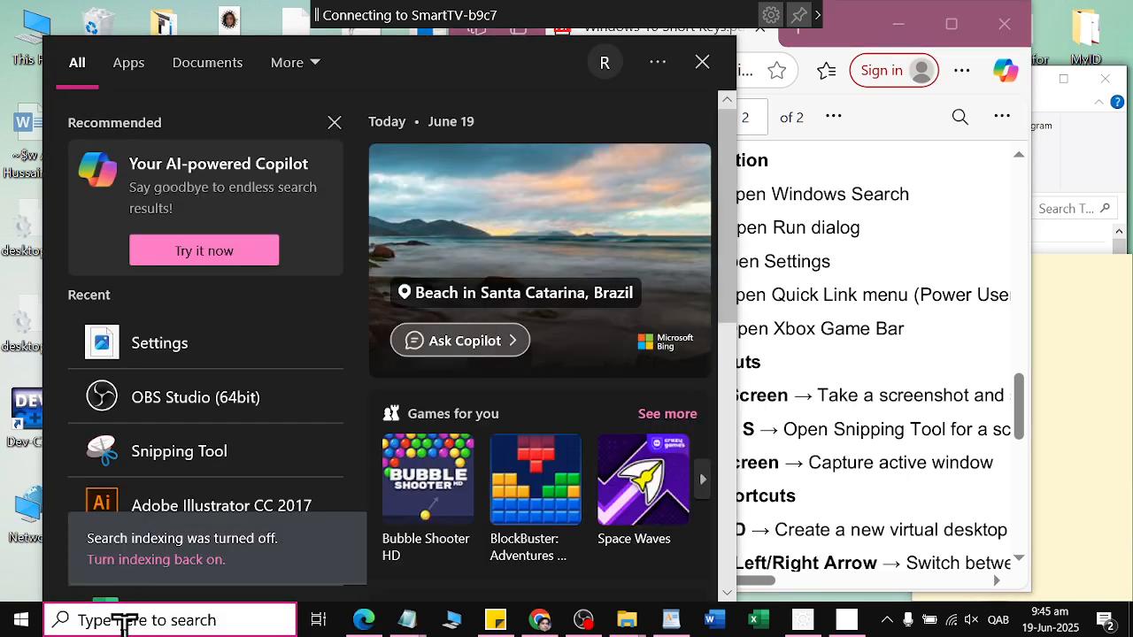
click(865, 330)
click(243, 619)
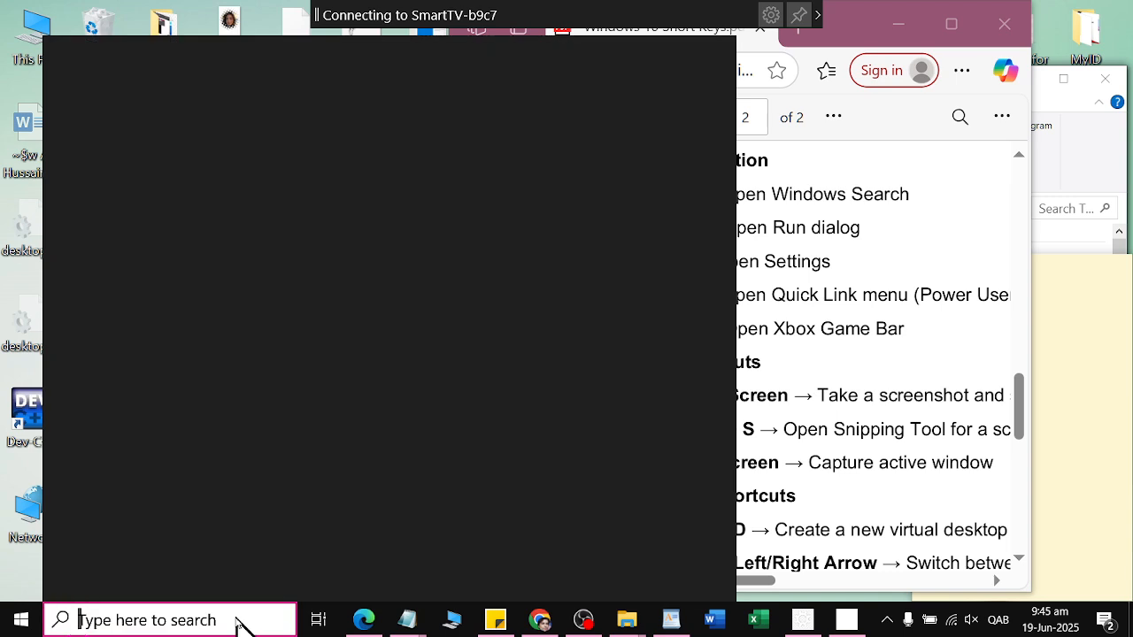
click(887, 391)
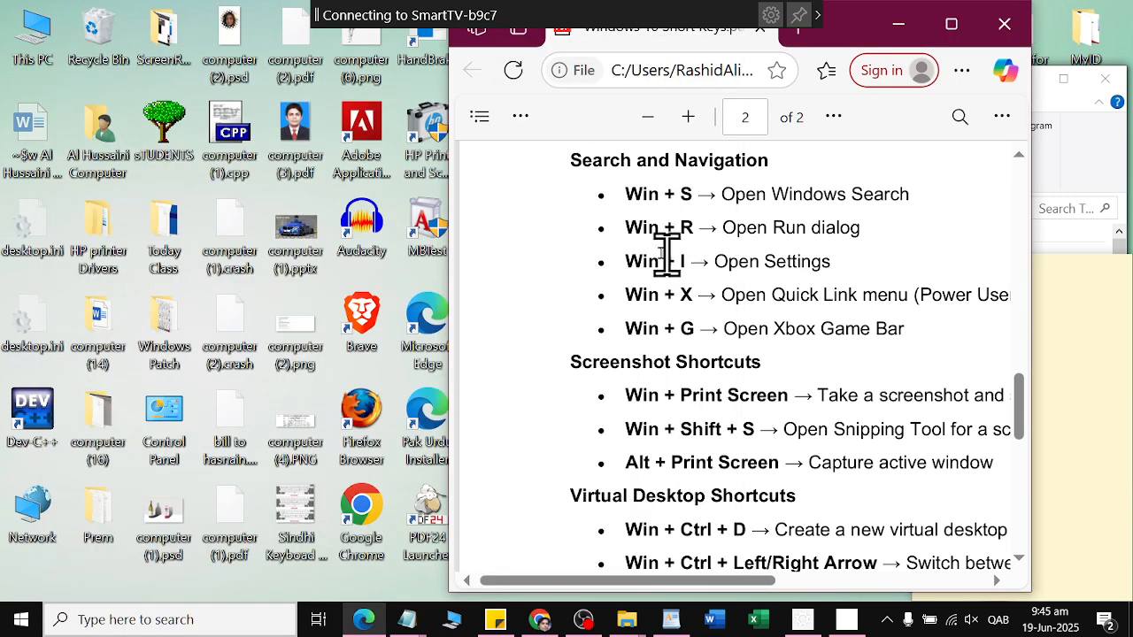
Highlight the "Win + R → Open Run dialog" line in the PDF, and clear the selection.
drag(610, 228, 870, 219)
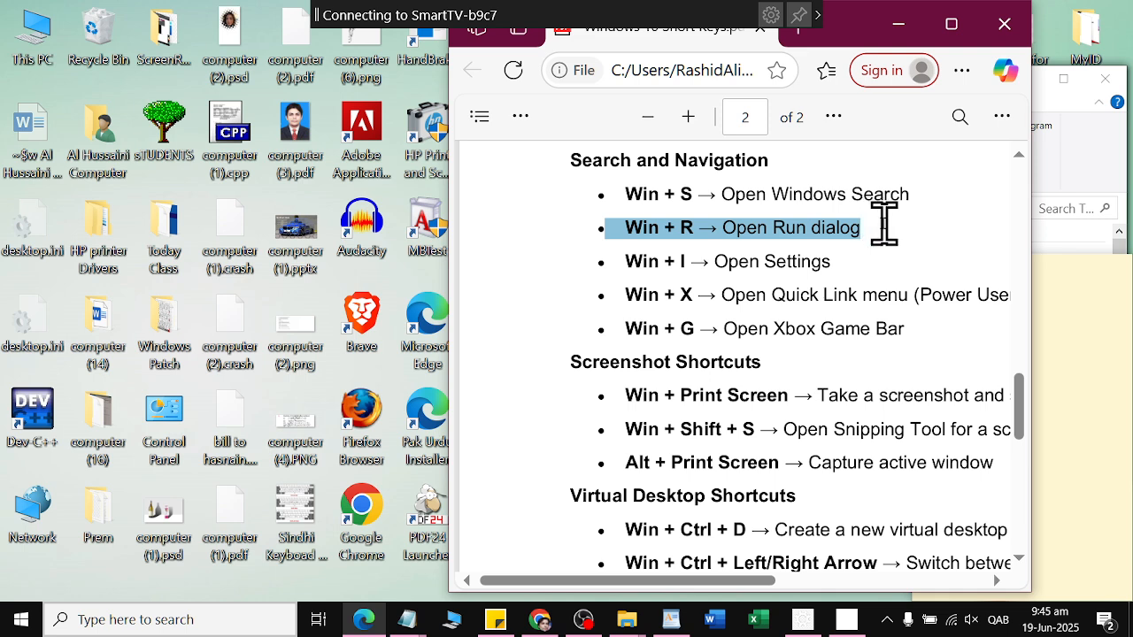
click(643, 192)
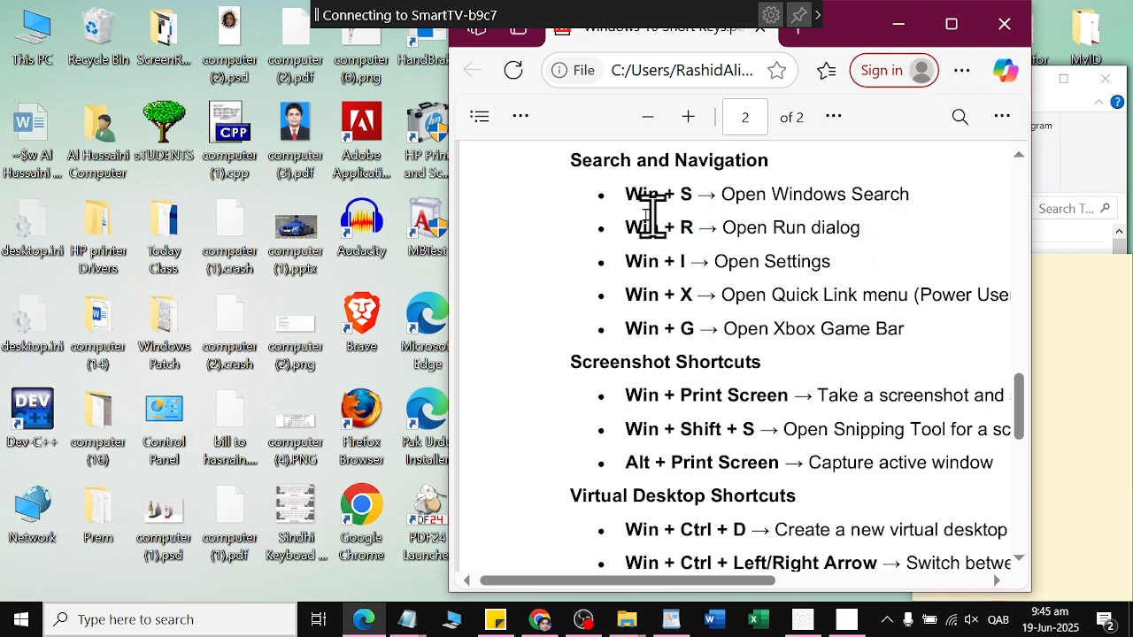